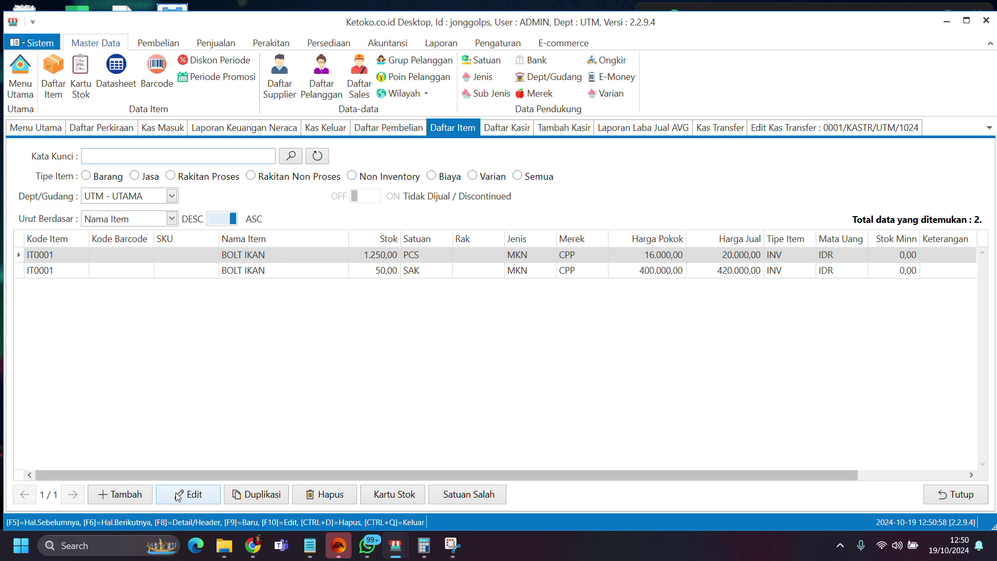
Start a new Barang item and name it LIFECAT DRY
left_click(140, 497)
scroll(271, 216, "down", 3)
scroll(270, 216, "up", 3)
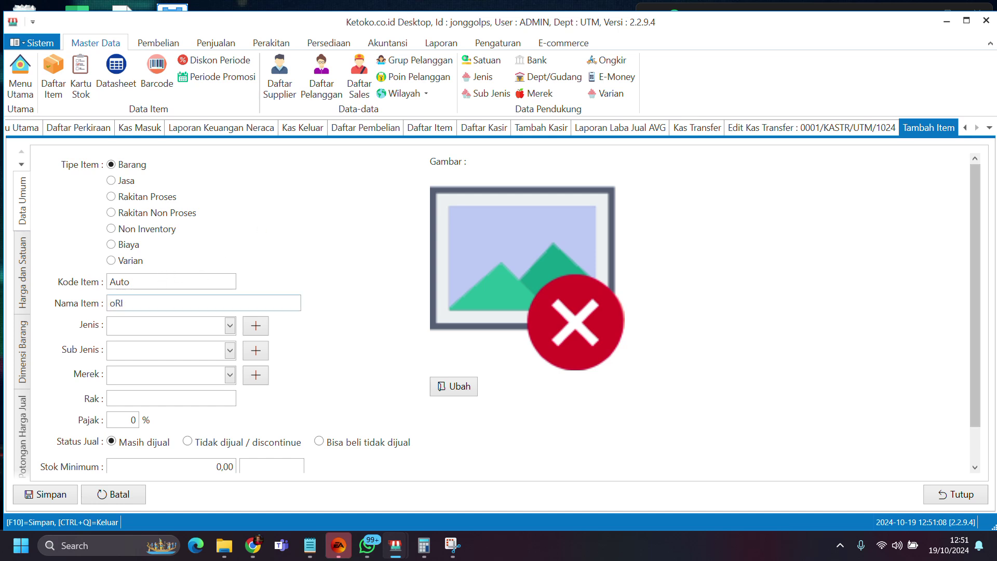
key("BackSpace")
key("BackSpace")
type("LIFECAT DRY")
Replace the automatic item code with LCDRY001
left_click(107, 284)
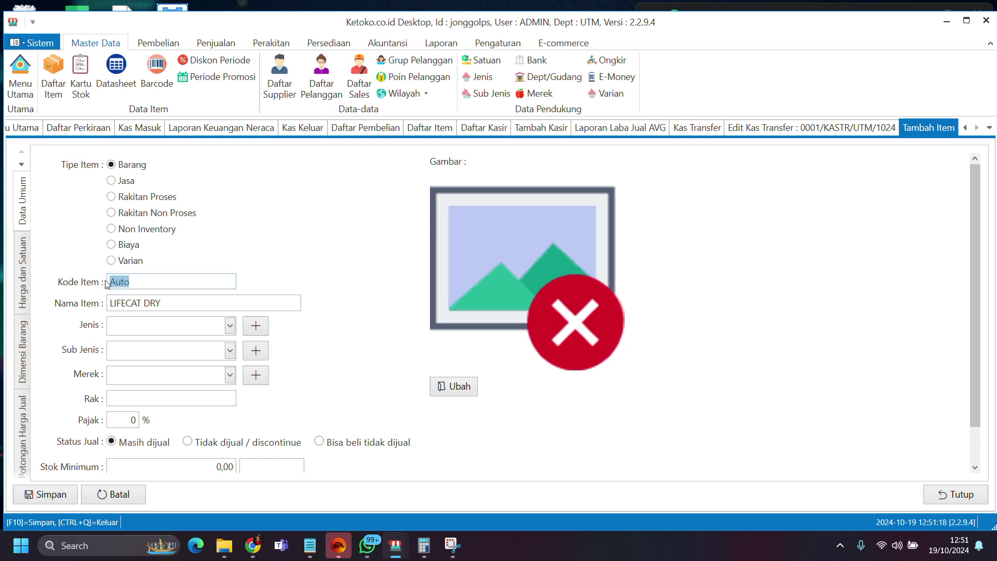
key("BackSpace")
type("LCDRY001")
Check the Jenis choices offered for the new item and open the master list of item types
left_click(229, 326)
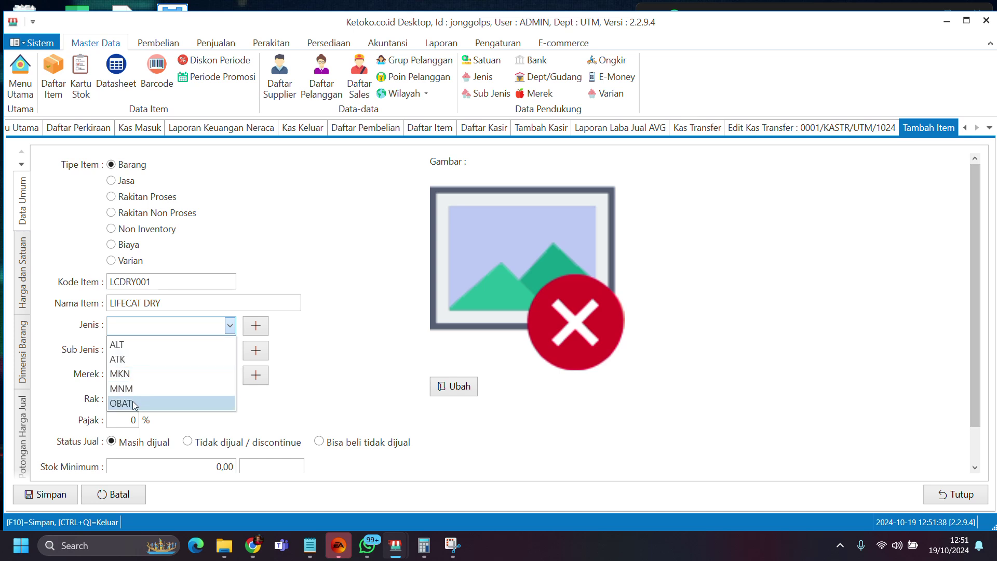
left_click(333, 260)
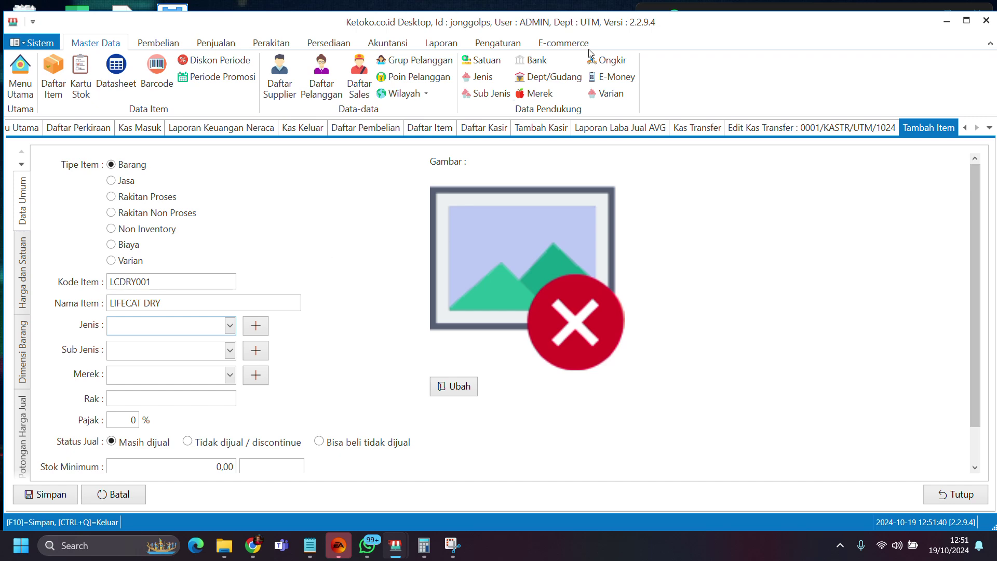
left_click(491, 81)
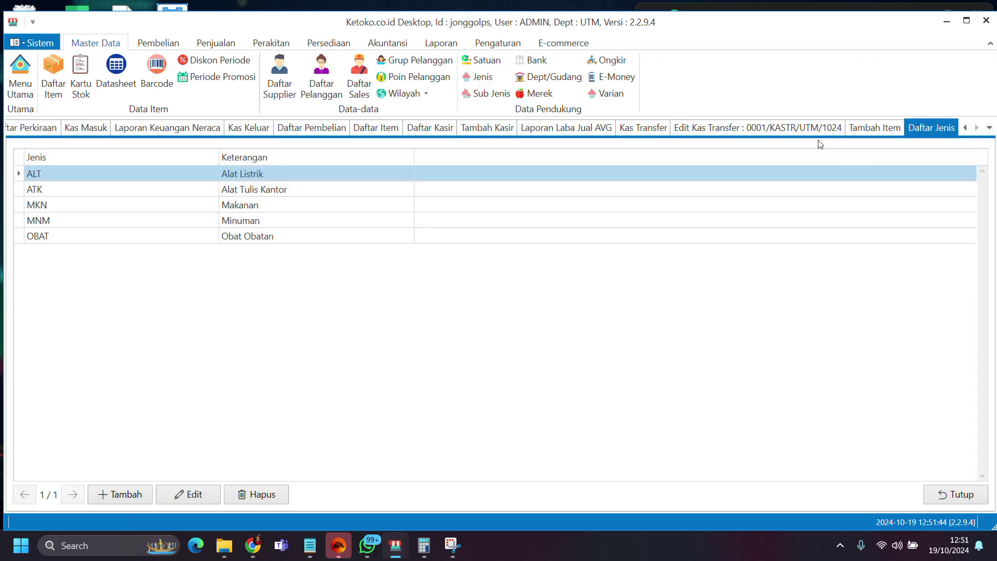
Close all open pages except Menu Utama, Tambah Item and Daftar Jenis
left_click(792, 134)
left_click(960, 494)
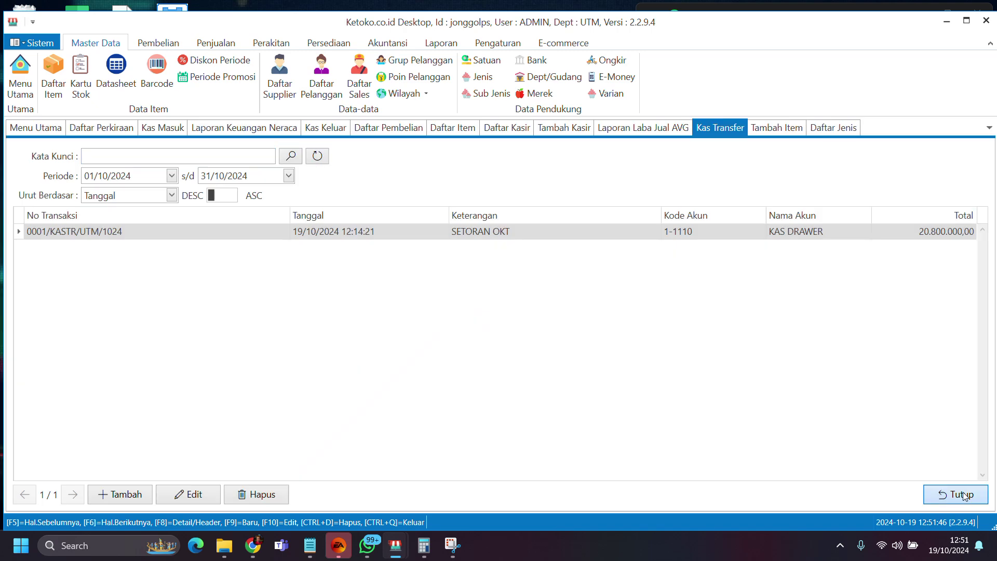
left_click(965, 497)
left_click(683, 310)
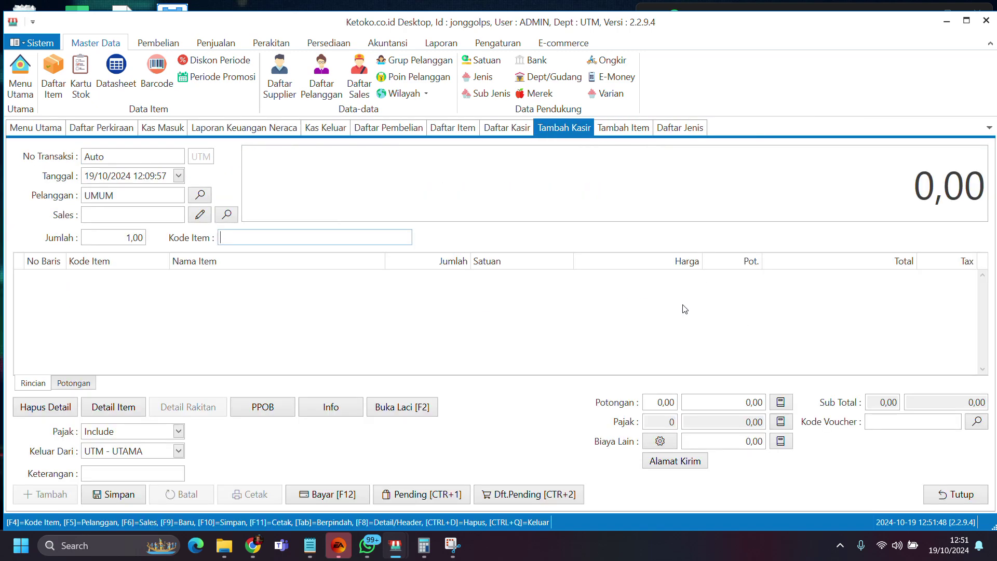
left_click(958, 498)
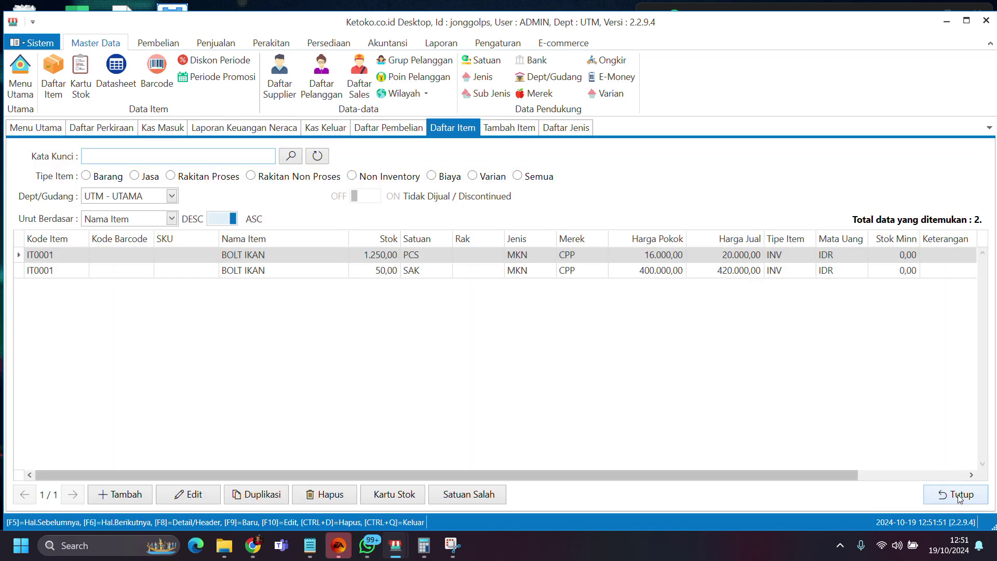
left_click(960, 496)
left_click(960, 496)
left_click(960, 498)
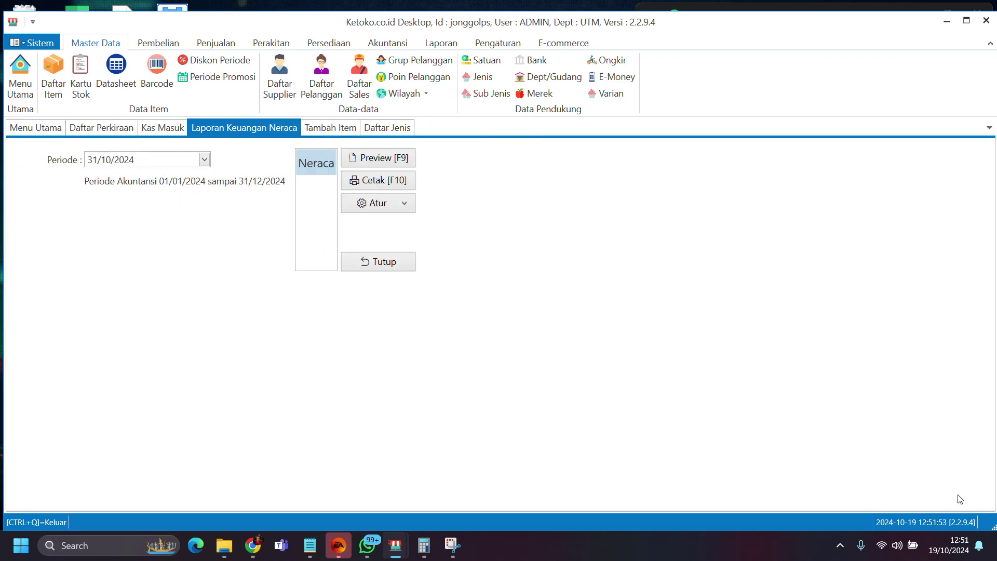
left_click(383, 262)
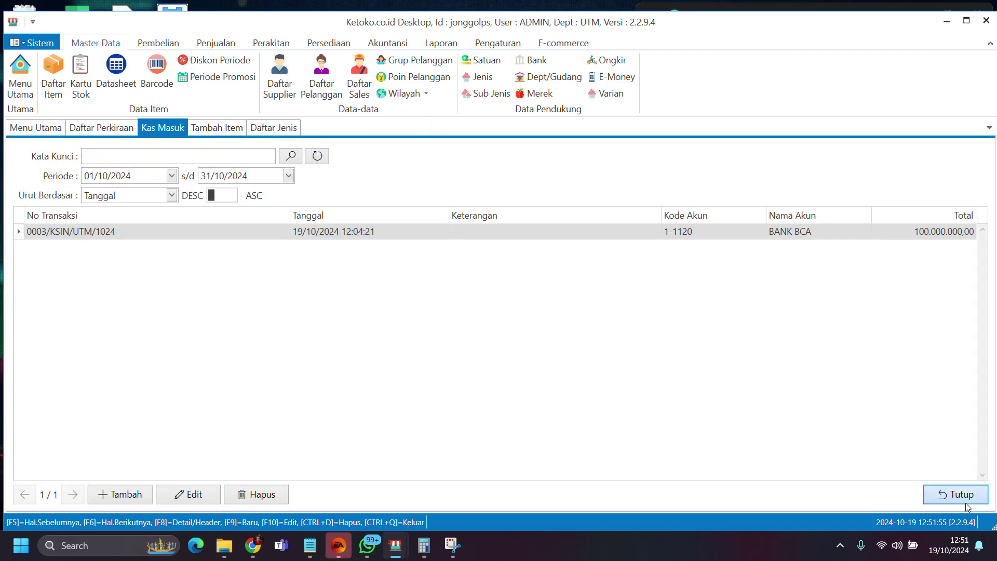
left_click(956, 499)
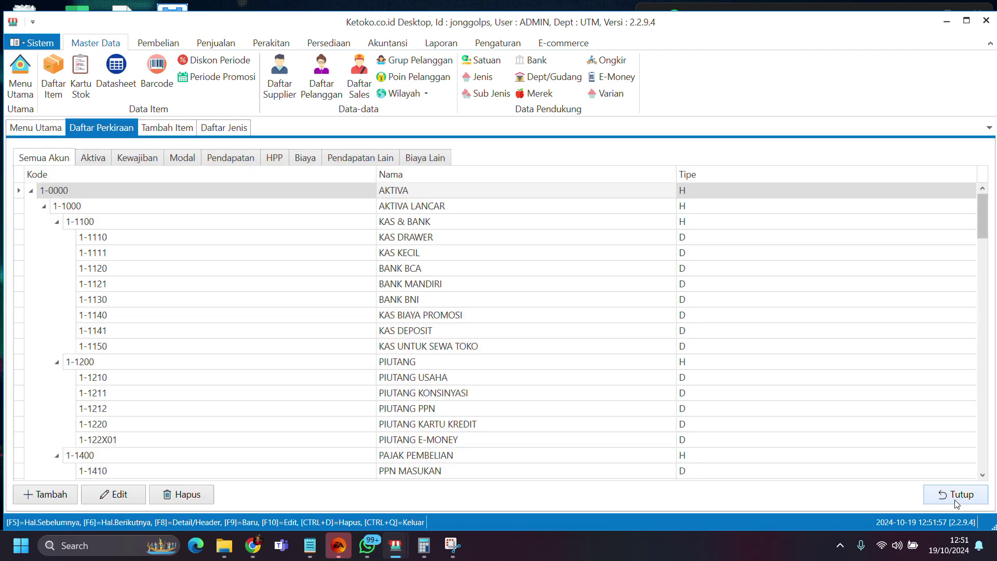
left_click(956, 496)
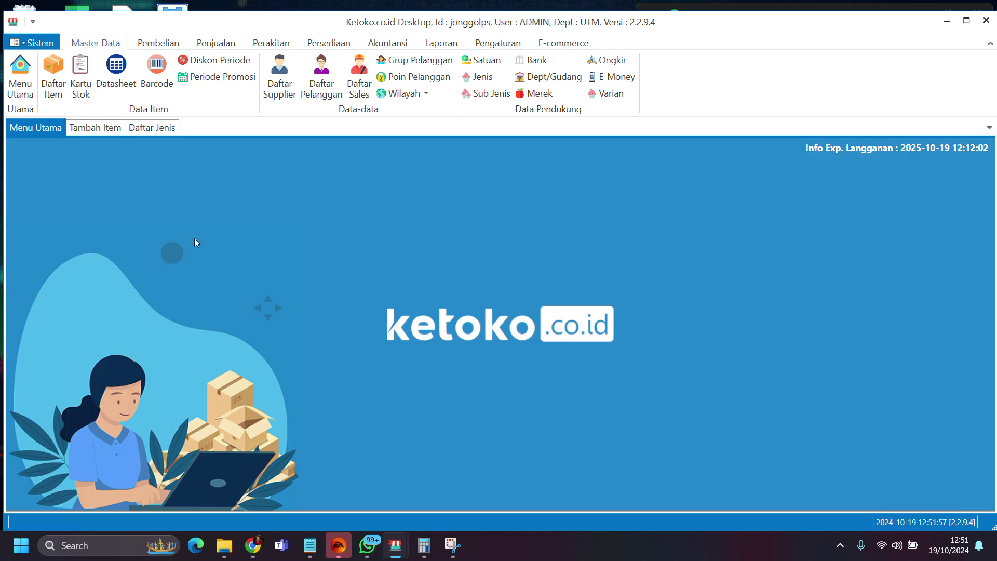
Add a new item type with Jenis PSR and Keterangan PASIR to Daftar Jenis, and save it
left_click(158, 129)
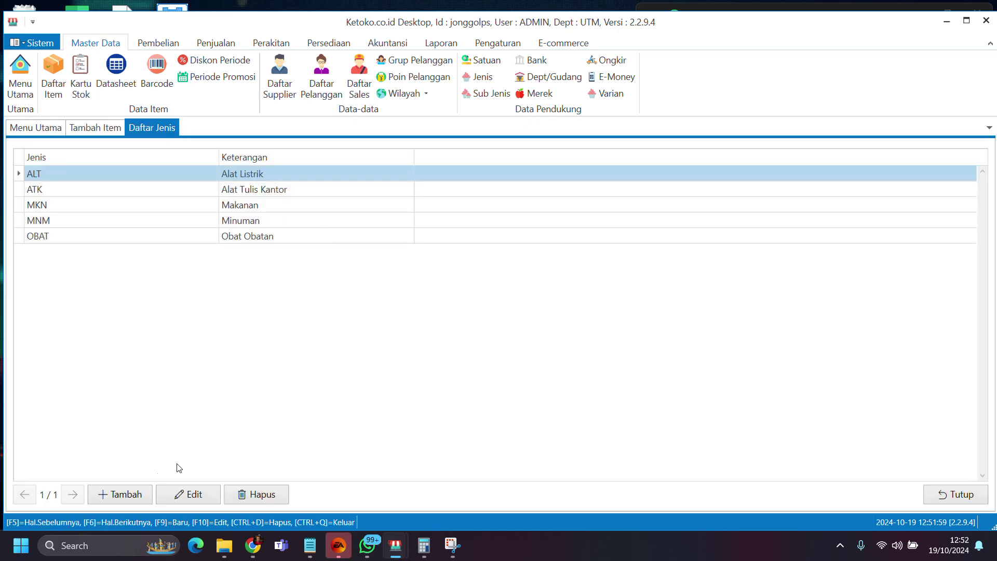
left_click(136, 492)
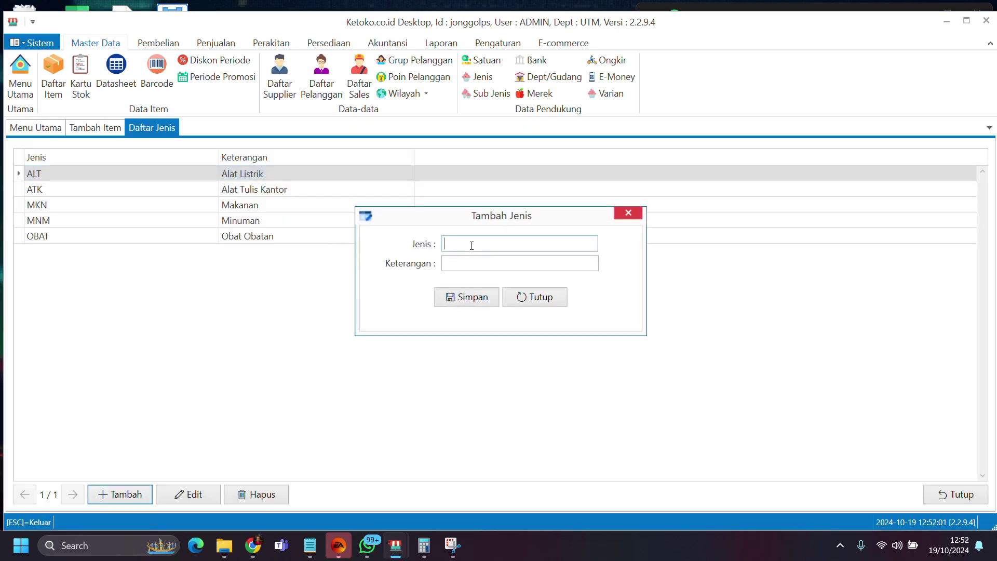
type("PSR")
type("PASIR")
left_click(470, 298)
left_click(568, 295)
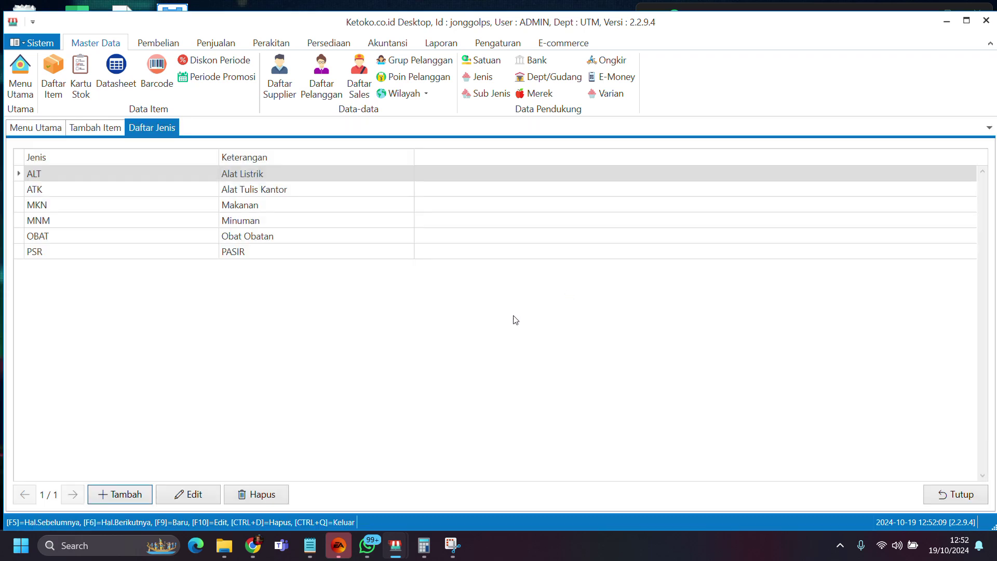
Return to the new item's form and set its Jenis to MKN
left_click(107, 134)
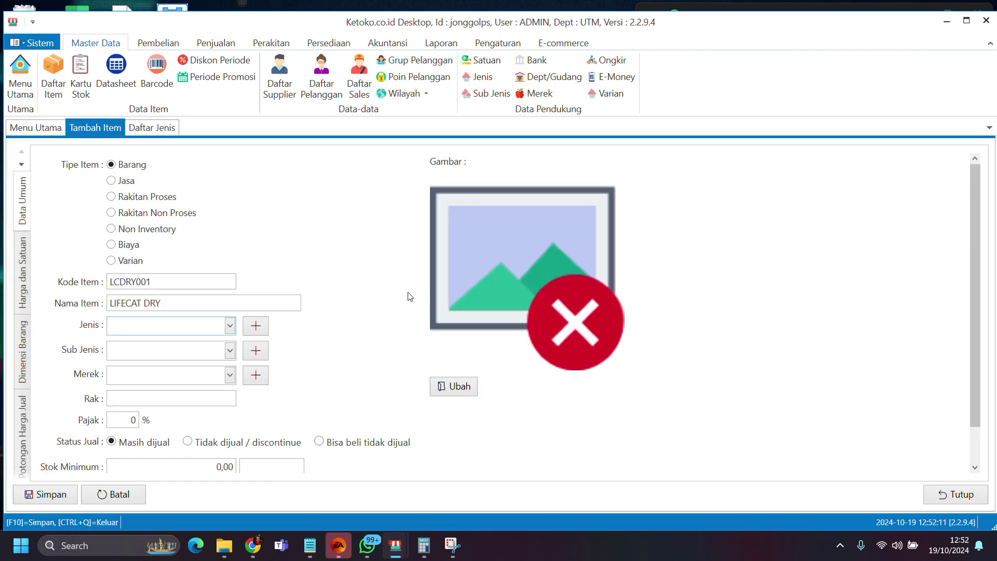
scroll(268, 338, "down", 1)
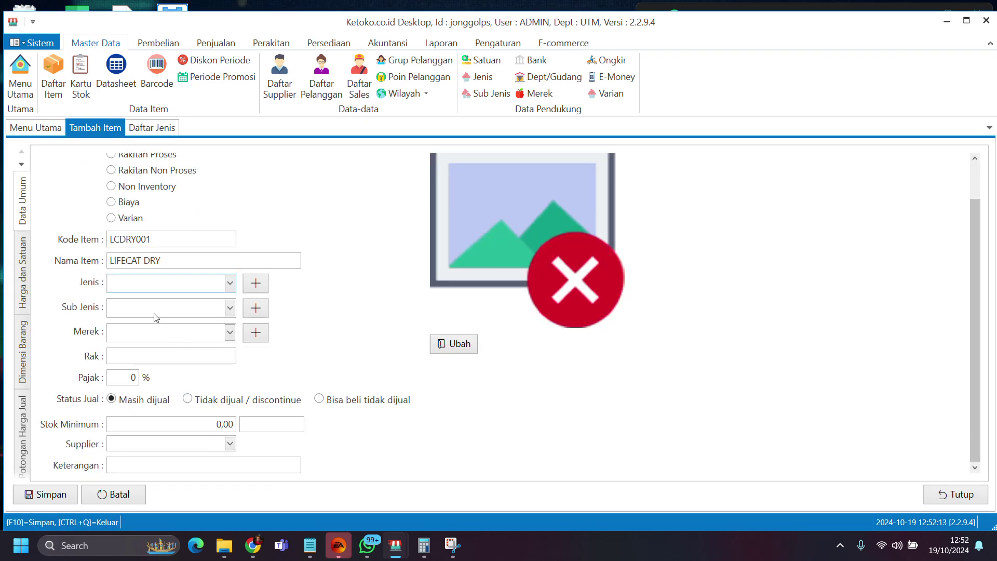
left_click(186, 284)
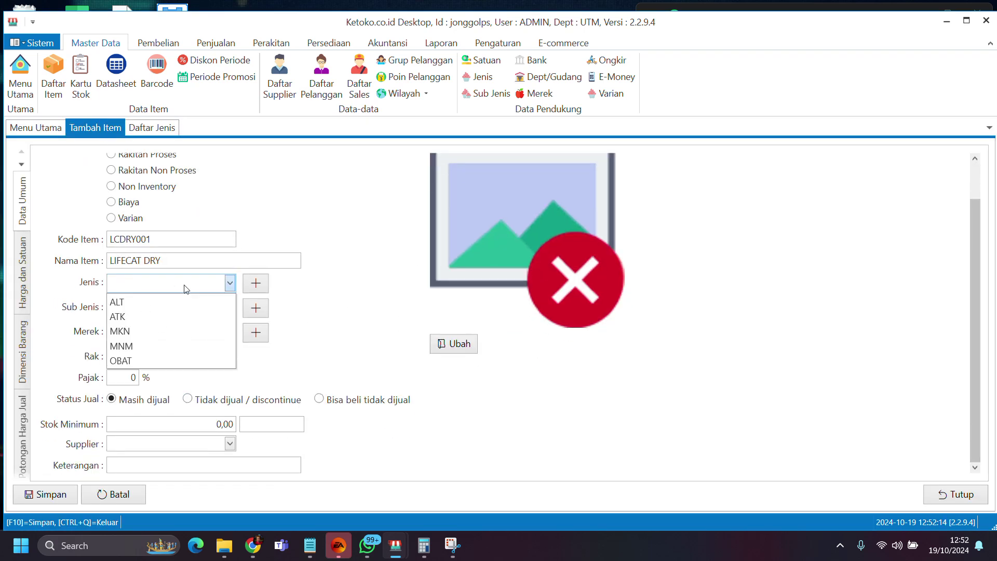
left_click(152, 330)
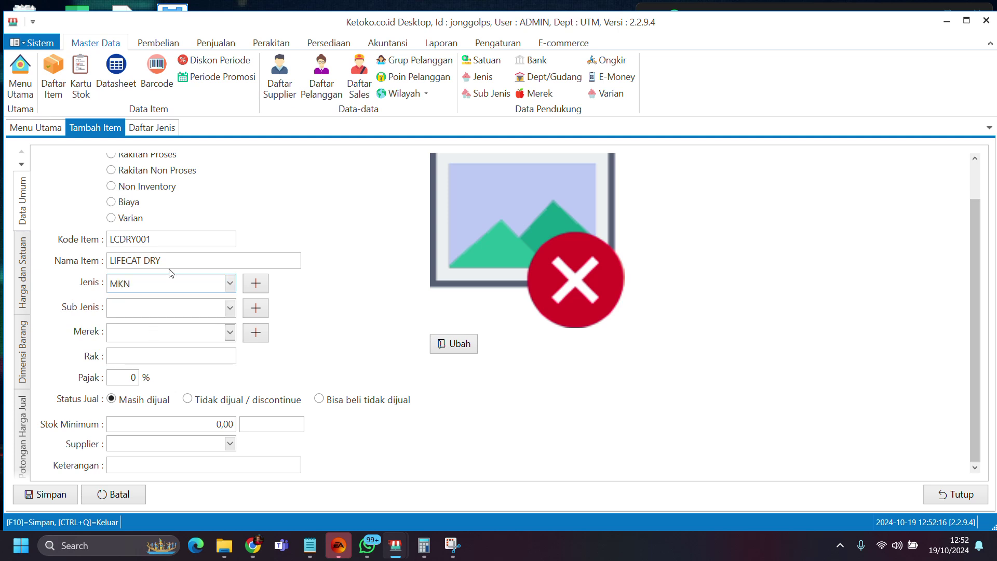
Create a new brand called LIFECAT and save it as the item's Merek
left_click(230, 334)
left_click(231, 335)
left_click(256, 332)
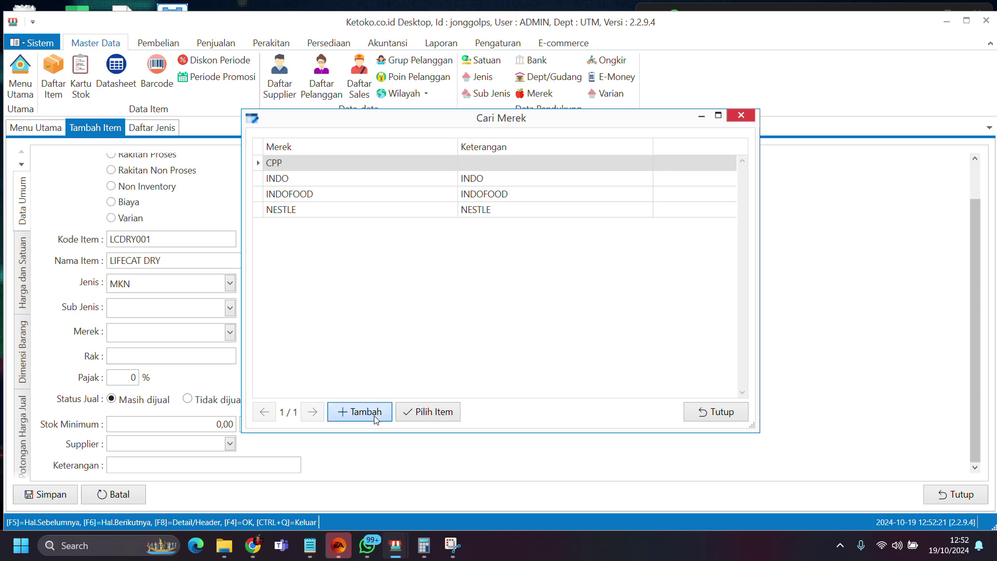
left_click(358, 411)
type("LIFACET")
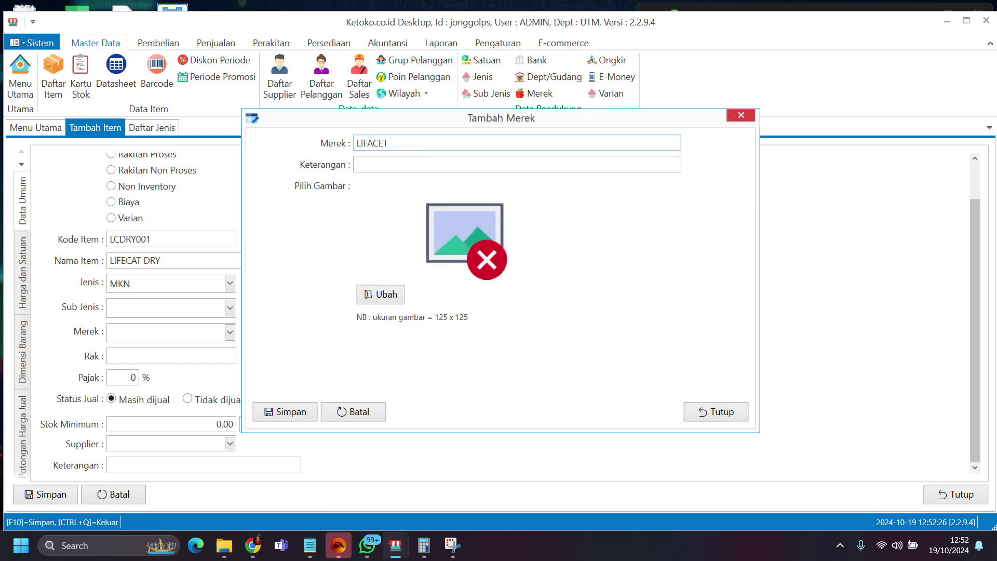
key("BackSpace")
key("BackSpace")
key("BackSpace")
key("BackSpace")
type("E")
key("BackSpace")
type("FECA")
left_click(301, 413)
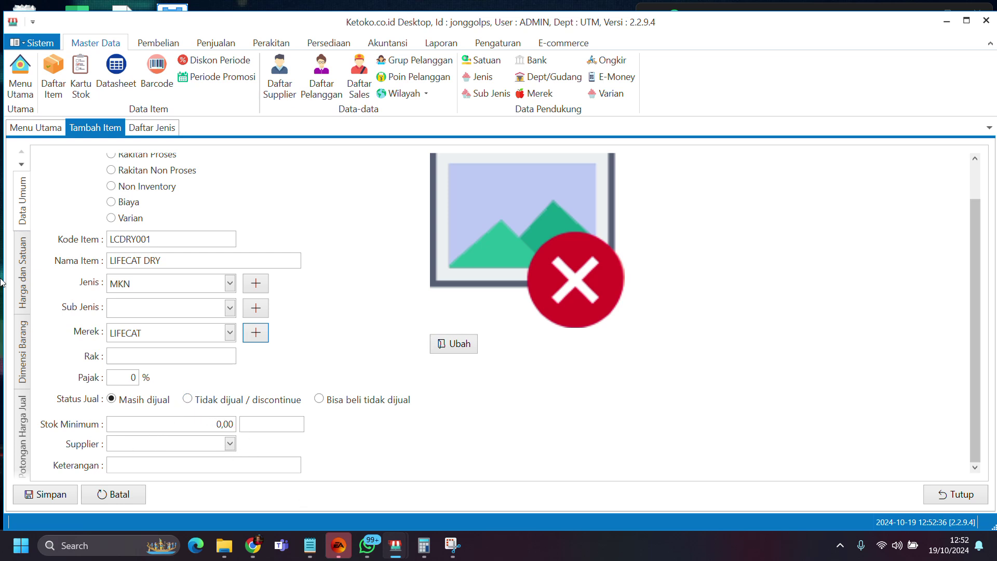
Go through the price types in the item's Harga dan Satuan settings and choose Satuan
left_click(21, 258)
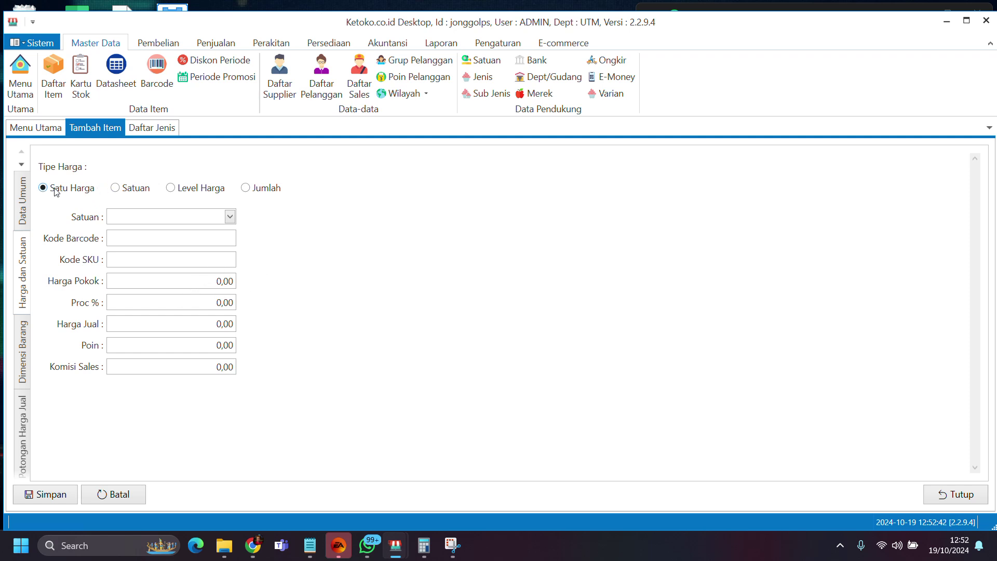
left_click(116, 189)
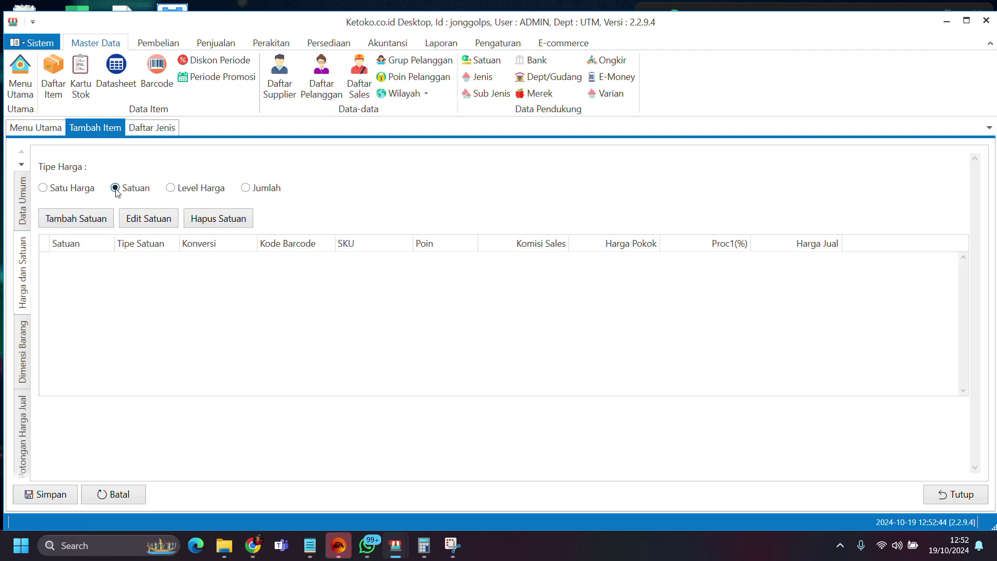
left_click(171, 188)
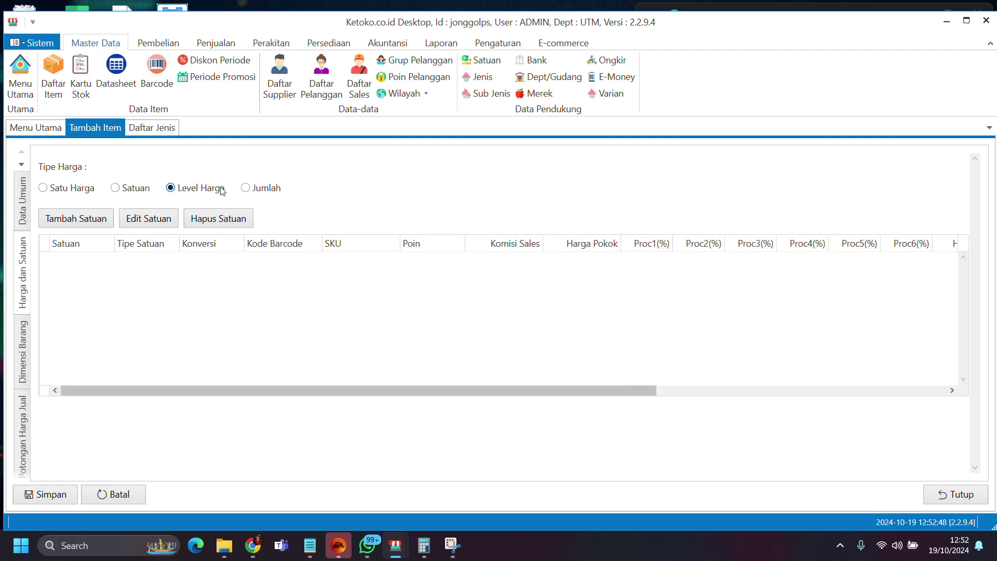
left_click(246, 189)
left_click(115, 188)
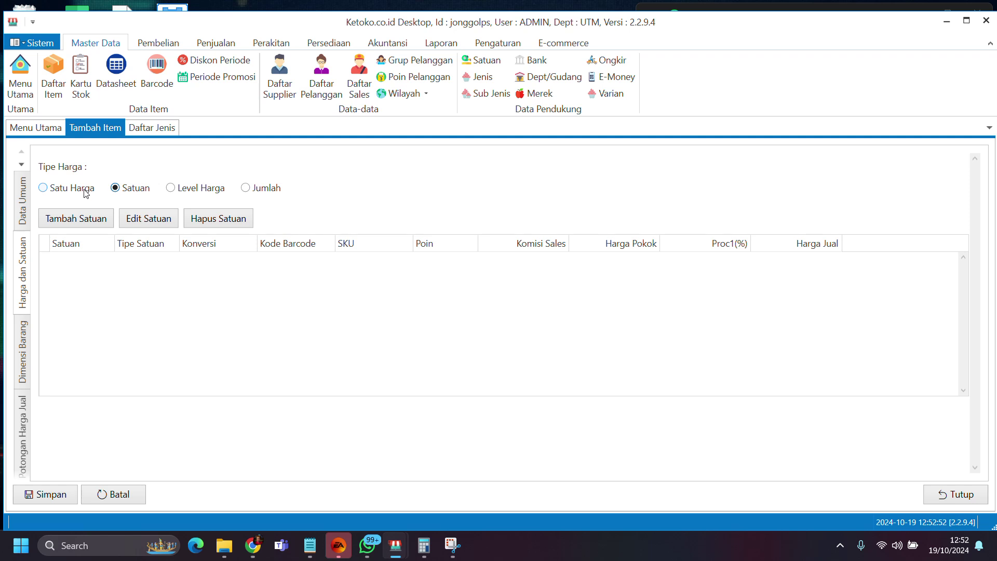
left_click(74, 190)
left_click(127, 190)
Add the PCS unit with conversion 1, Harga Pokok 20000 and Harga Jual 25000
left_click(111, 217)
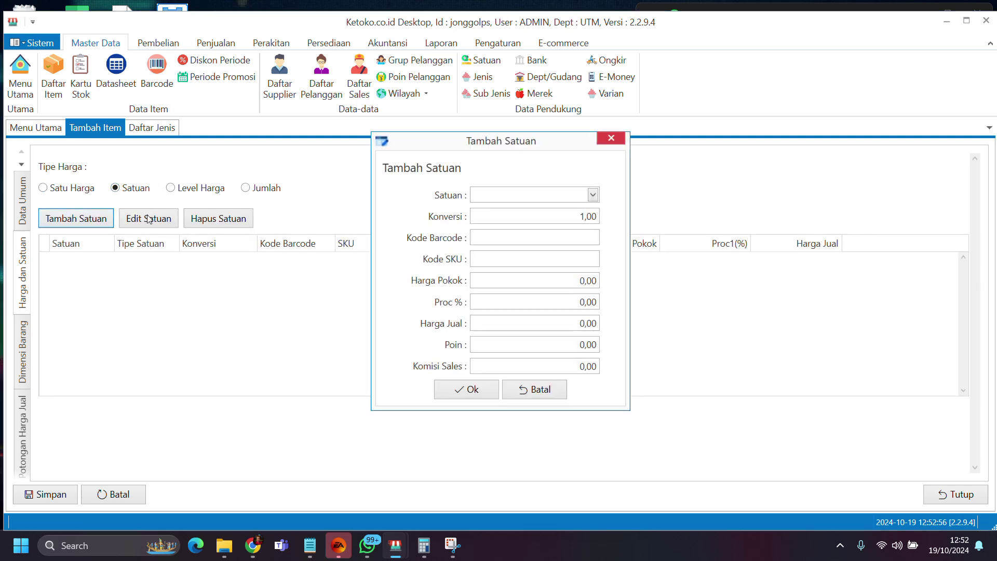
left_click(556, 197)
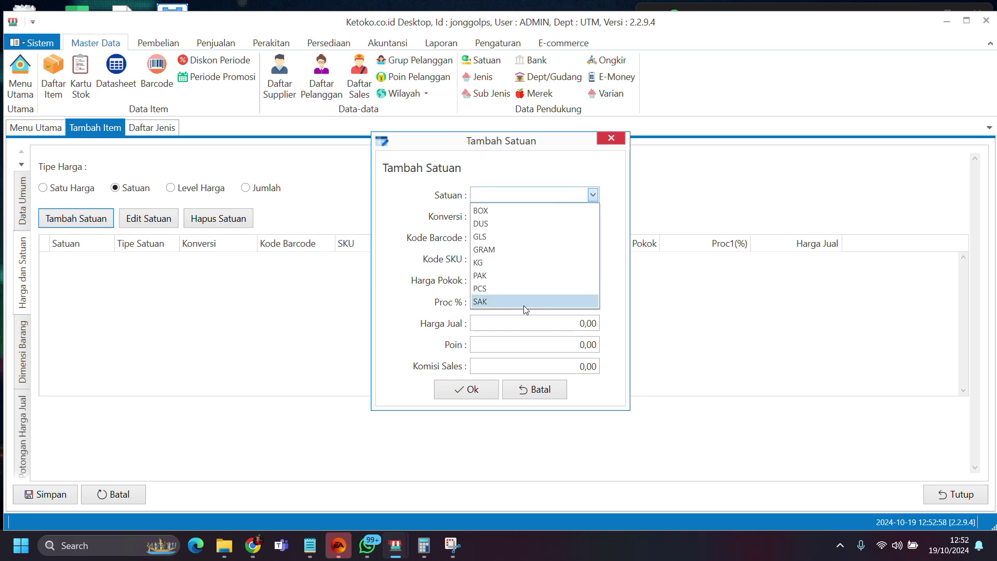
left_click(504, 290)
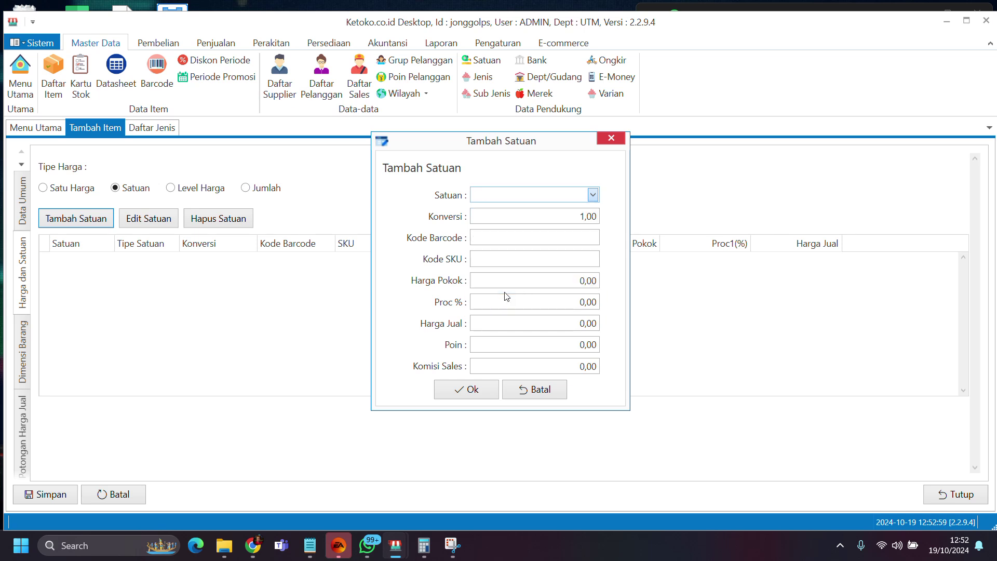
left_click_drag(579, 217, 595, 217)
left_click(545, 219)
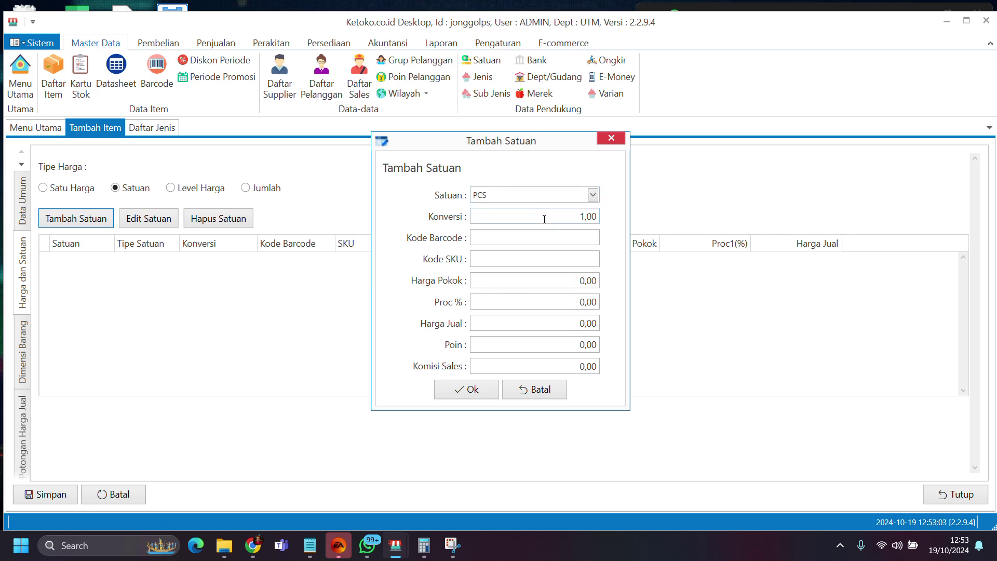
left_click(571, 282)
type("20000")
left_click(568, 322)
key("BackSpace")
type("5")
left_click(461, 390)
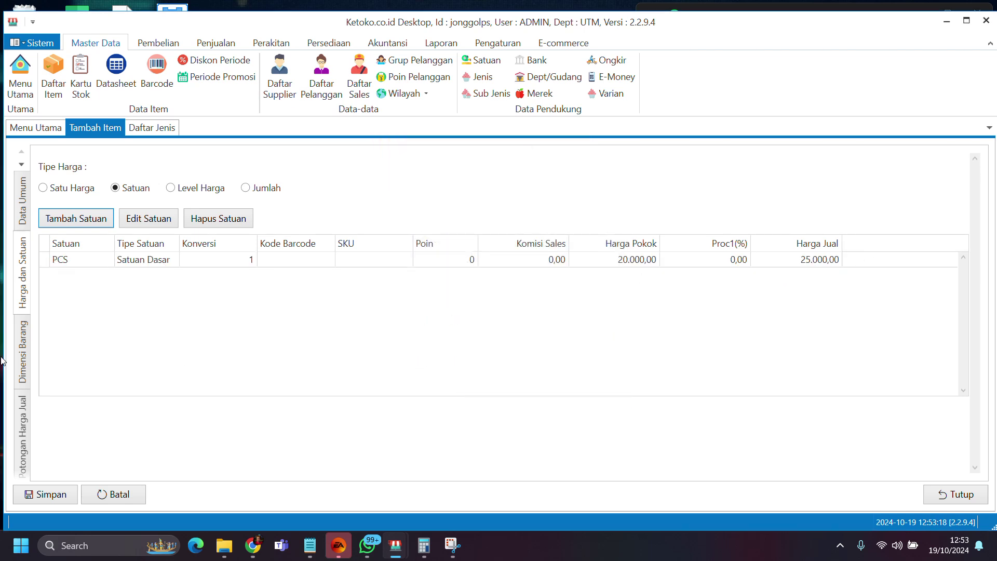
Add the SAK unit with conversion 20, Harga Pokok 400000 and Harga Jual 450000
left_click(90, 222)
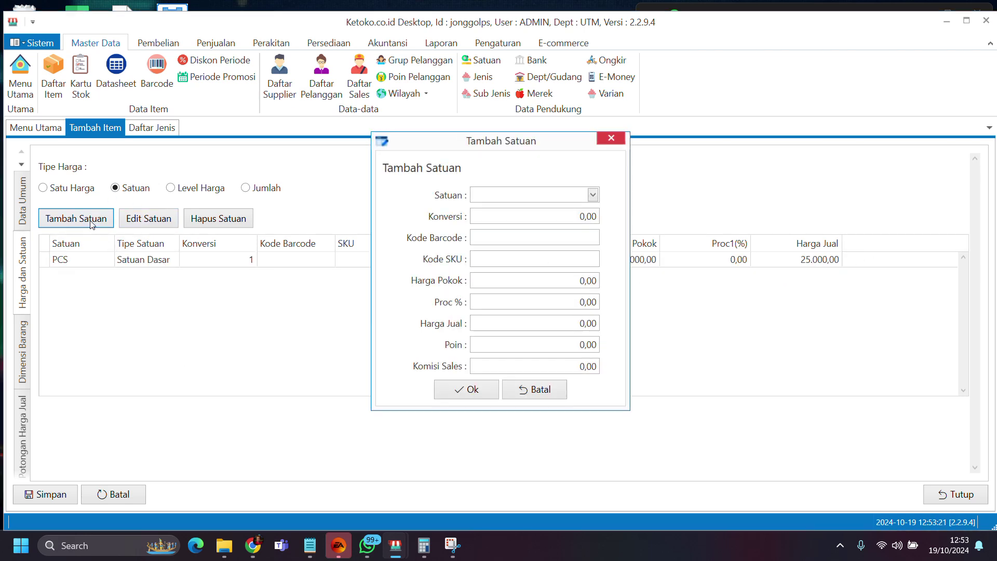
left_click(557, 200)
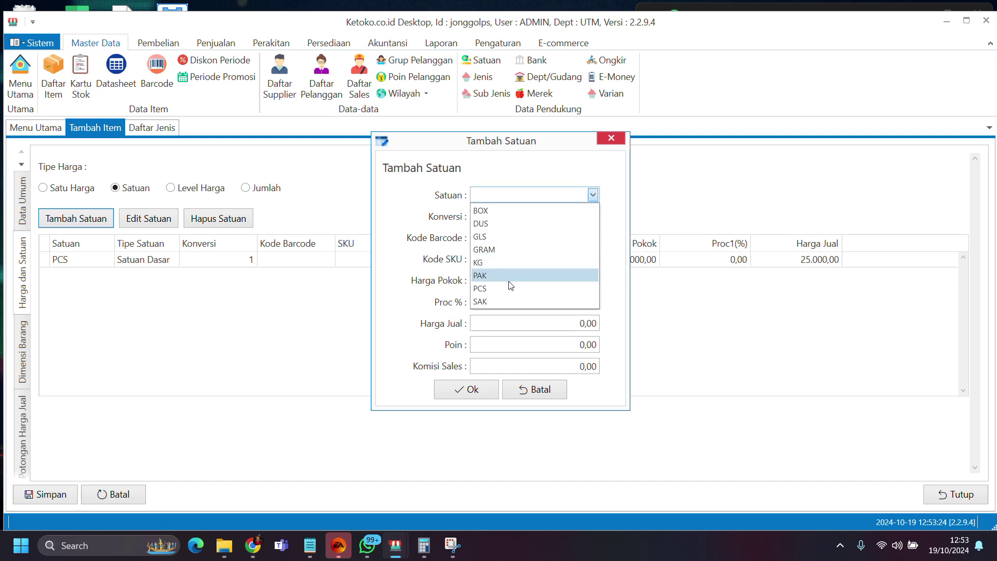
left_click(501, 301)
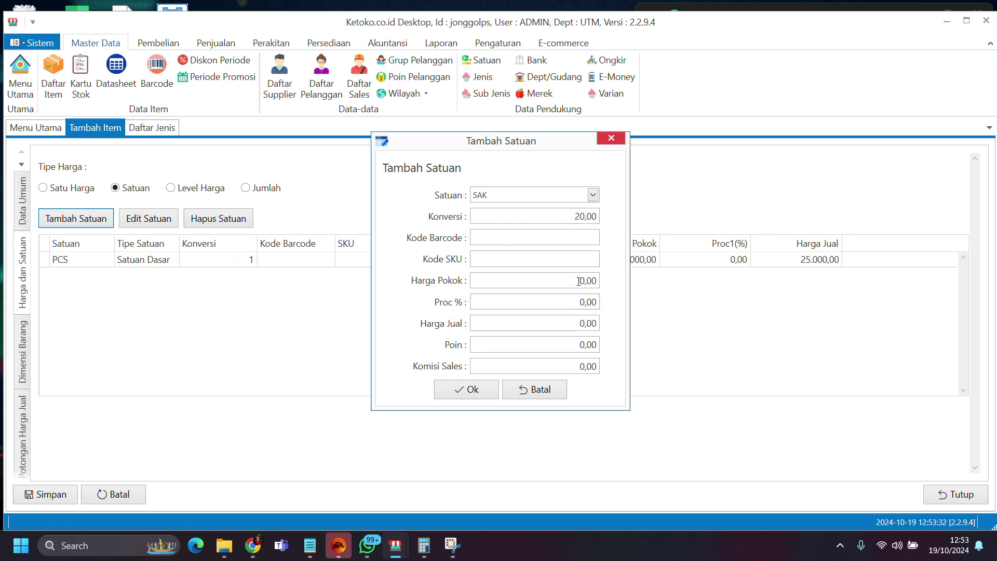
left_click_drag(517, 147, 822, 143)
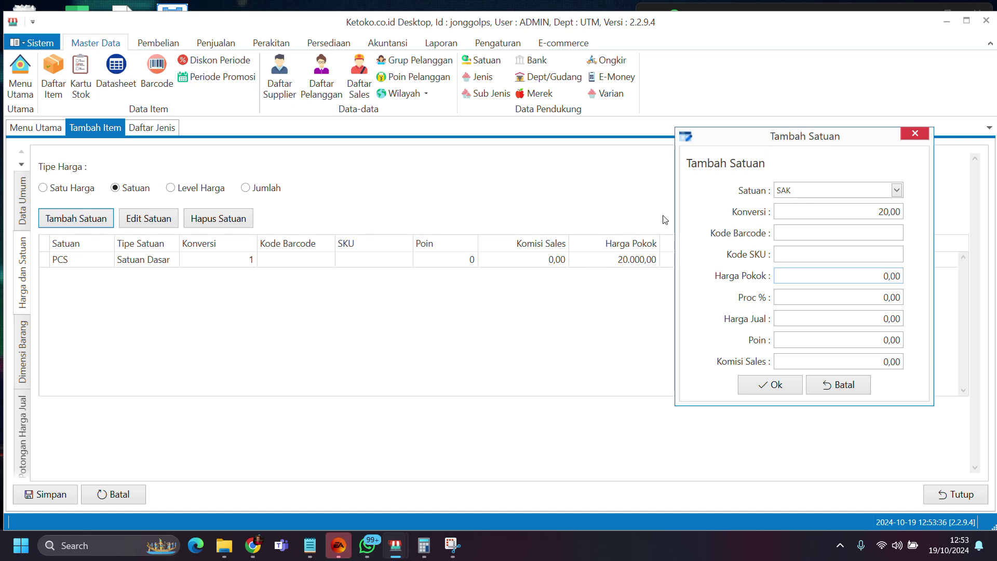
type("40000")
left_click(867, 318)
key("BackSpace")
type("50.00")
left_click(775, 384)
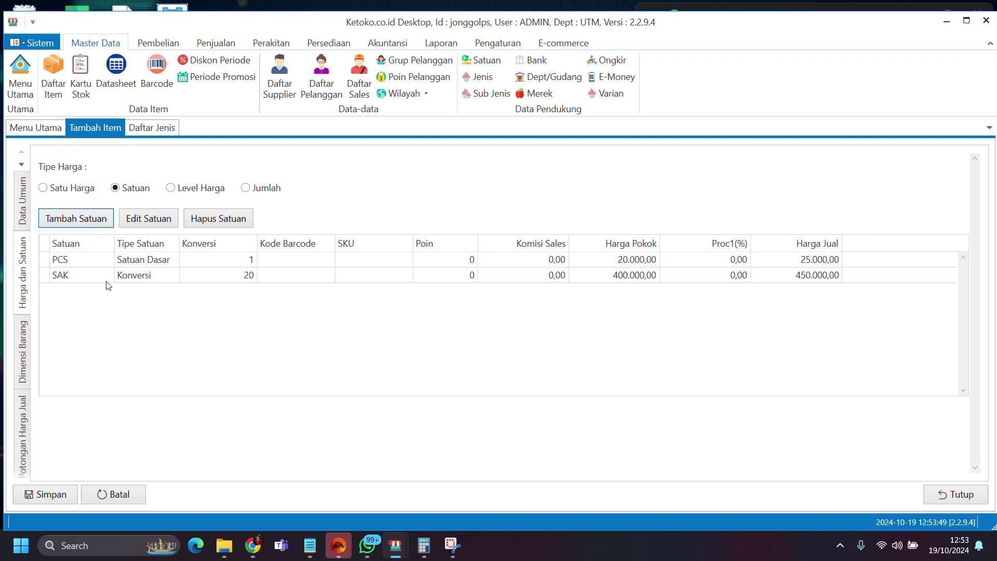
Switch the item's price type to Level Harga and set the PCS unit's Harga Jual 2 to 23000
left_click(171, 188)
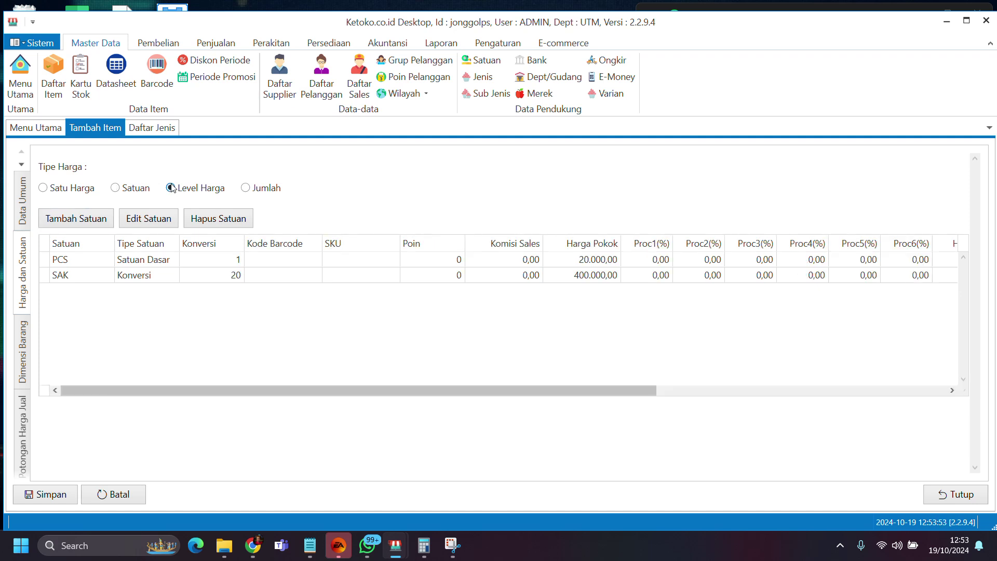
left_click_drag(455, 386, 684, 364)
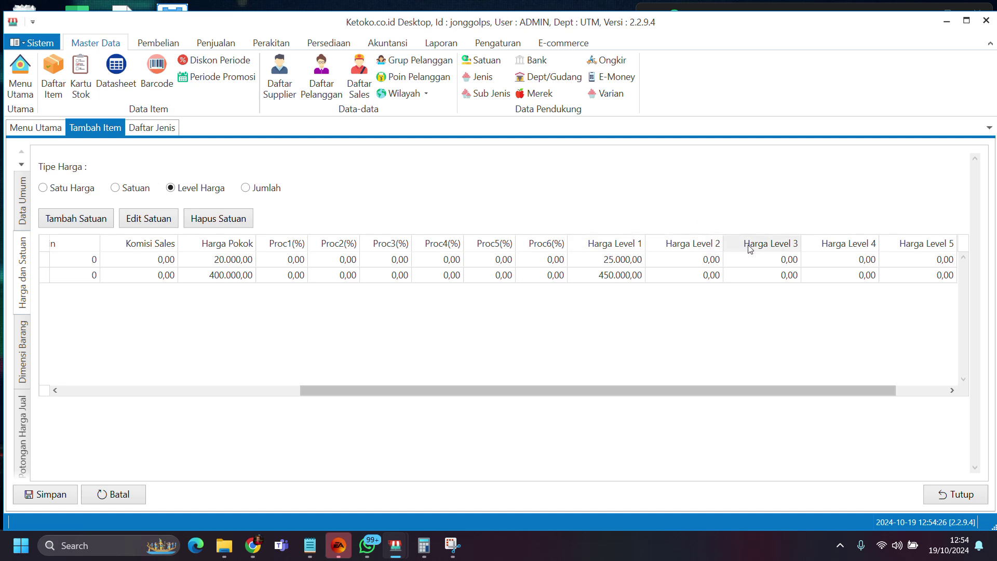
left_click(689, 265)
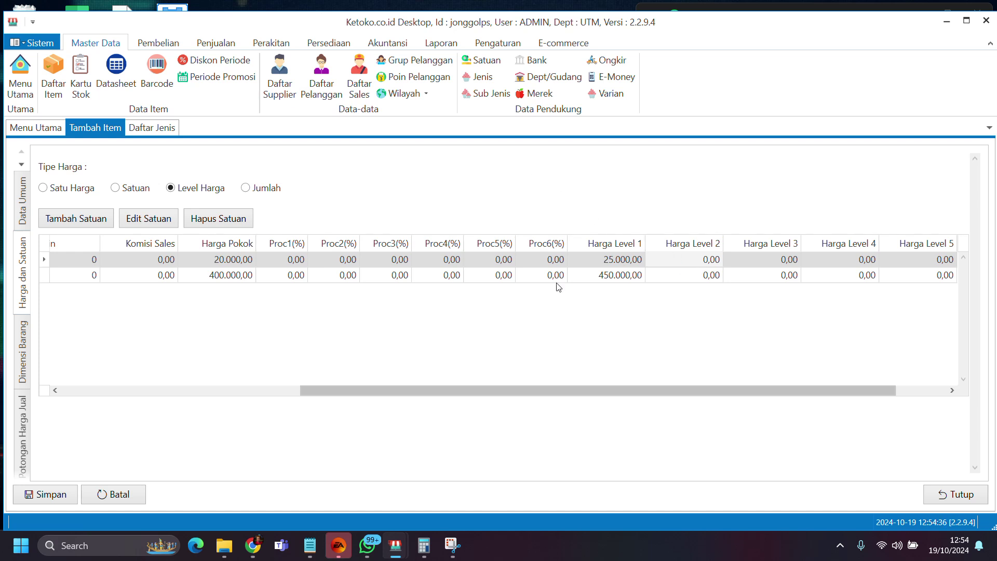
left_click(143, 220)
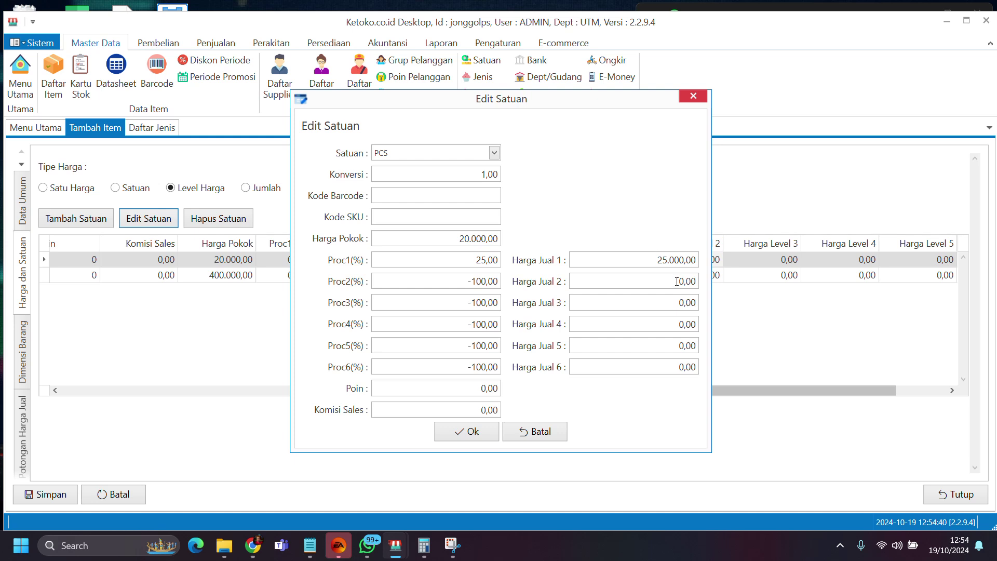
type("230000")
key("BackSpace")
left_click(472, 431)
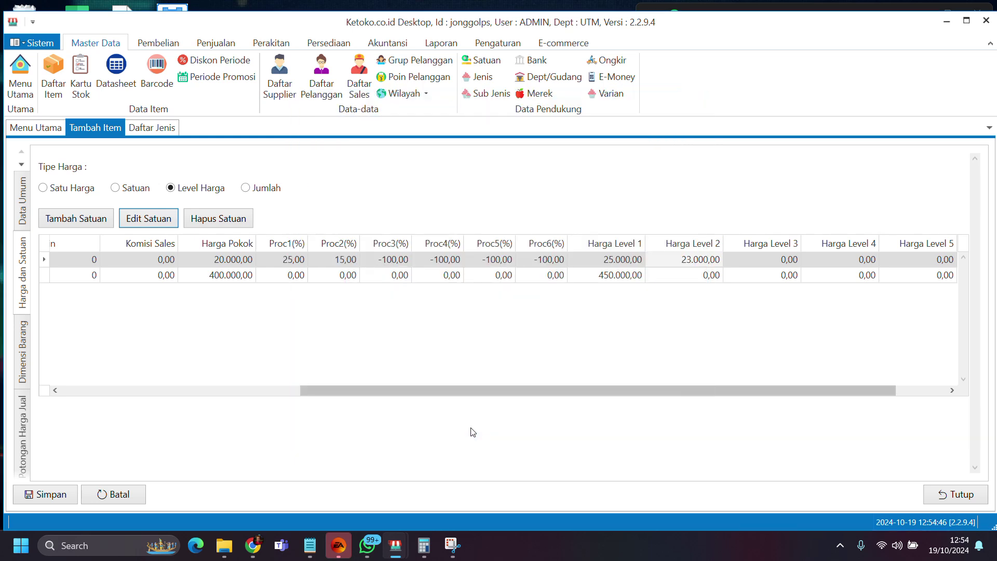
Set the SAK unit's Harga Jual 2 to 430000
left_click(702, 280)
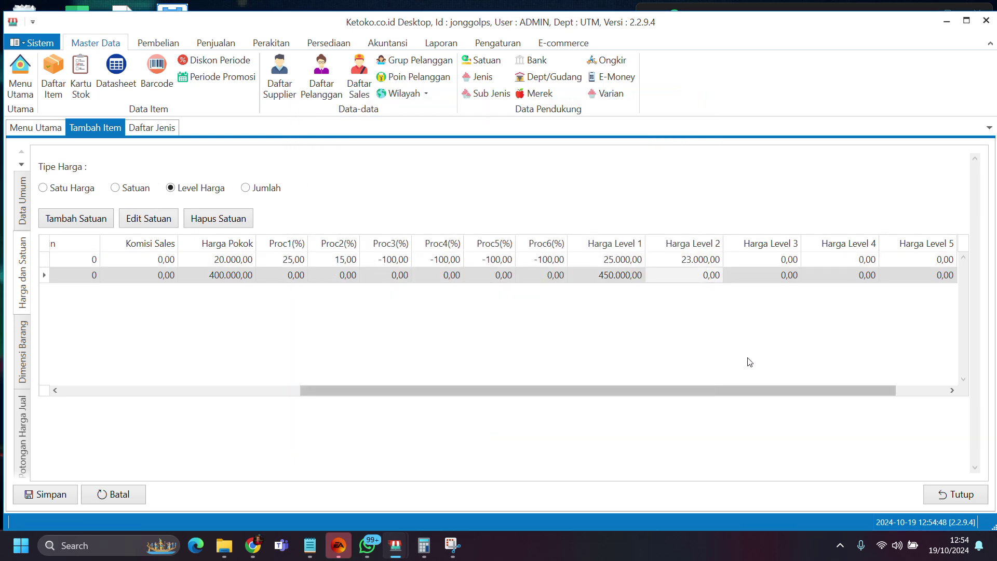
left_click_drag(739, 389, 772, 385)
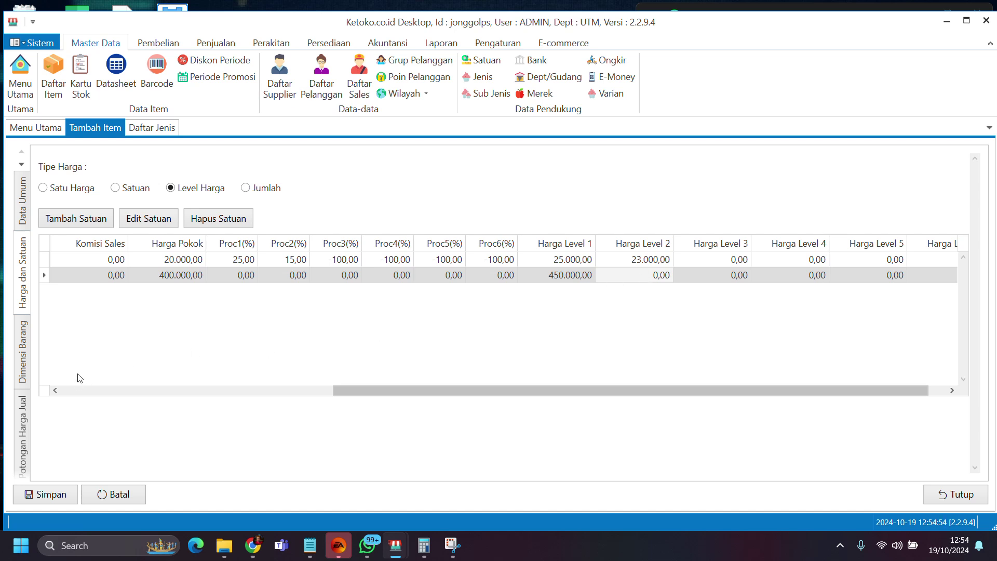
left_click(153, 220)
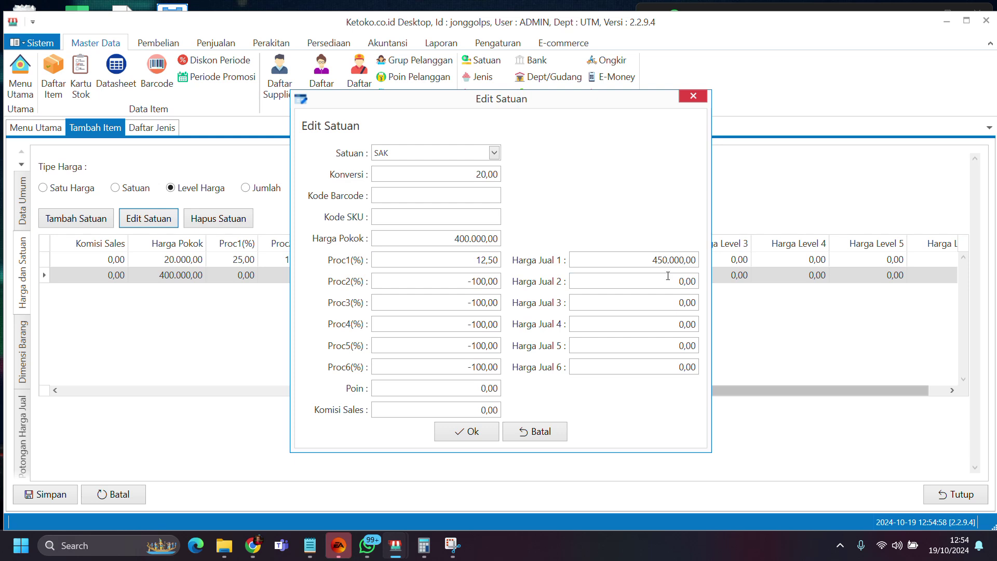
type("430000")
key("Delete")
left_click(470, 435)
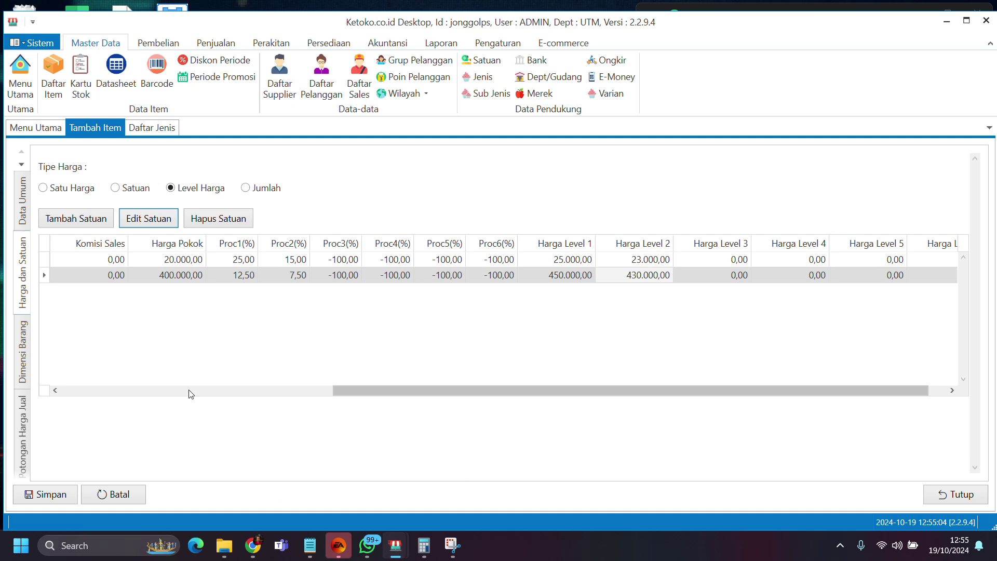
Save the new item with its unit and level prices
left_click_drag(512, 390, 171, 394)
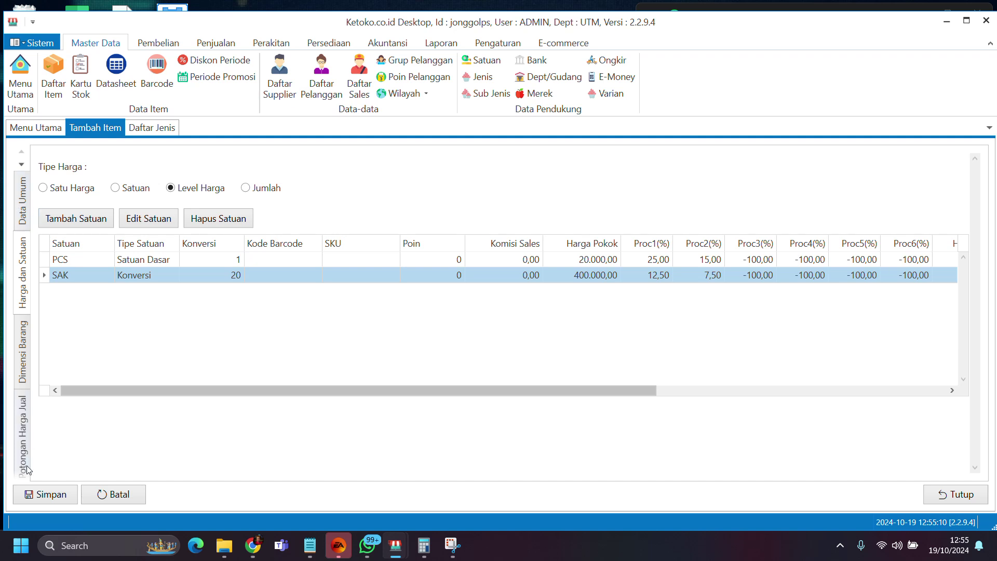
left_click(44, 494)
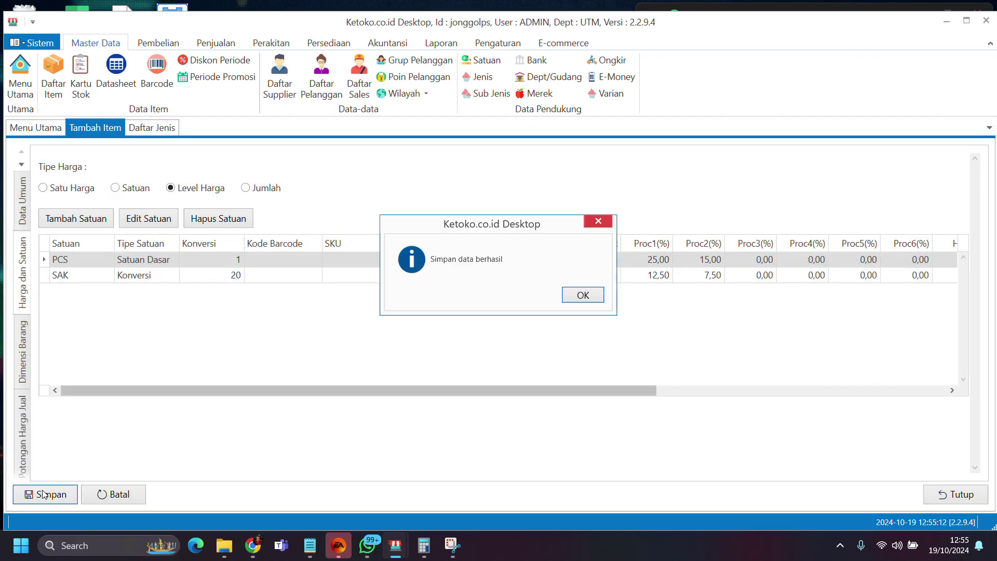
left_click(603, 295)
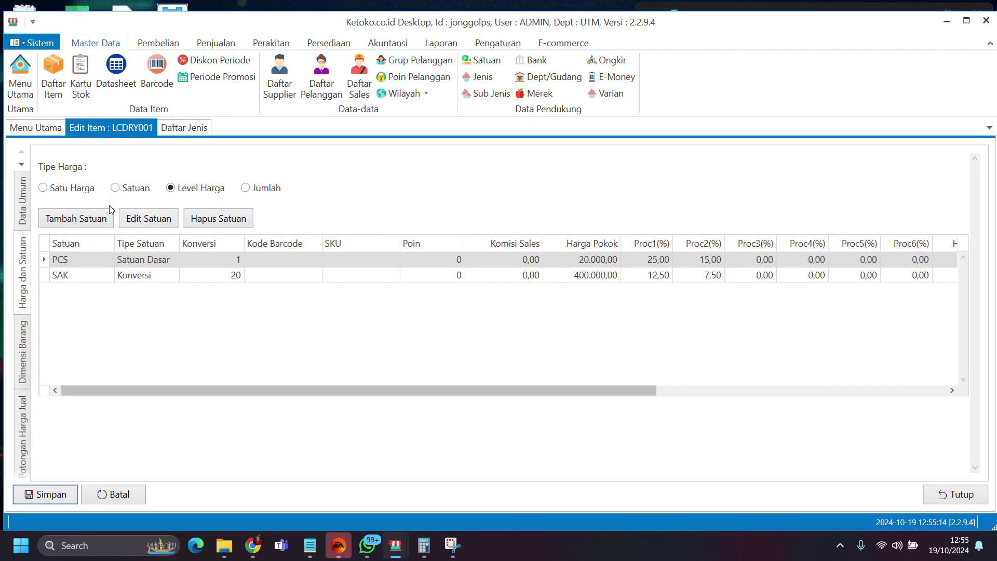
Review the item's Satu Harga and general data, and check its PCS and SAK rows in the item list
left_click(50, 190)
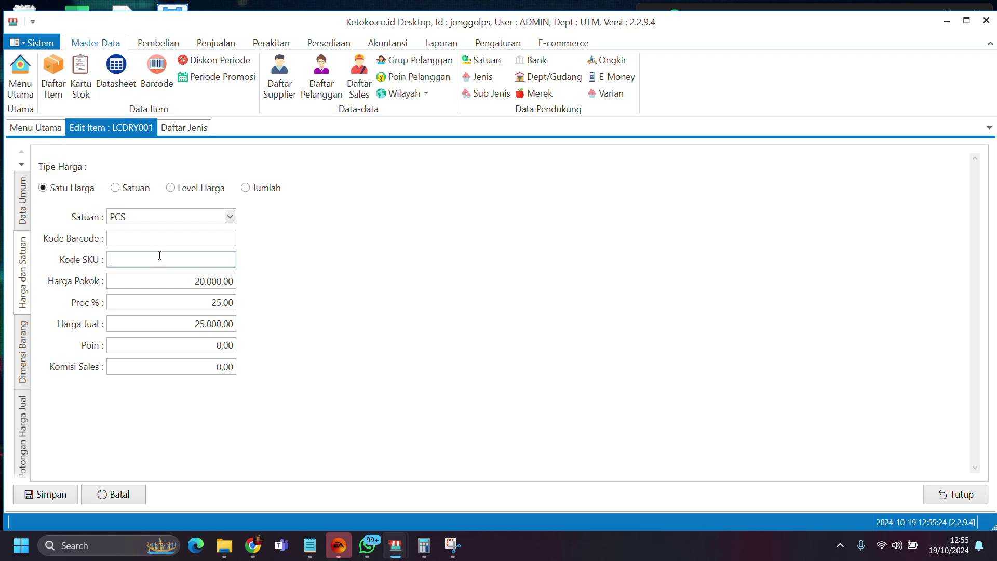
left_click(21, 208)
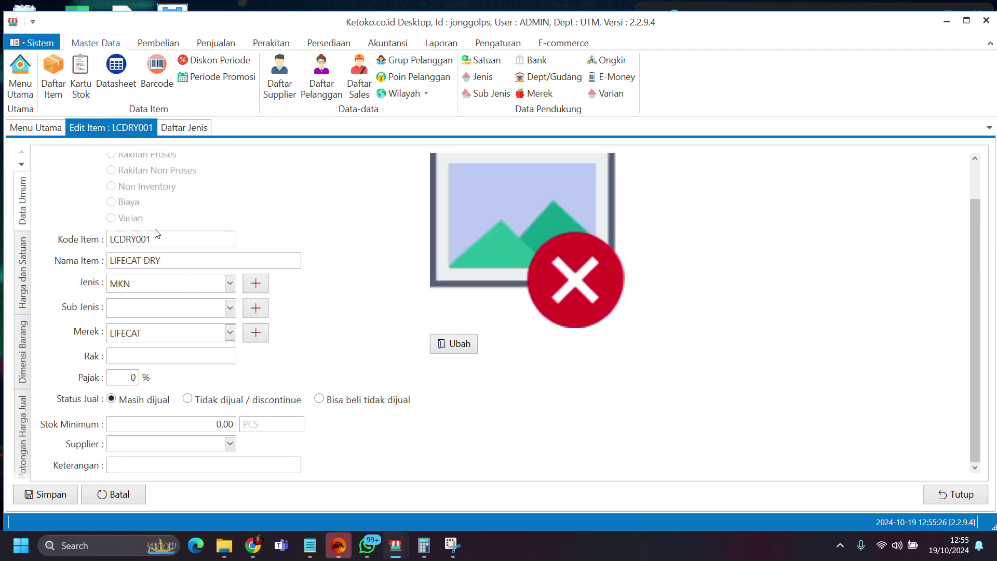
left_click(186, 134)
left_click(53, 75)
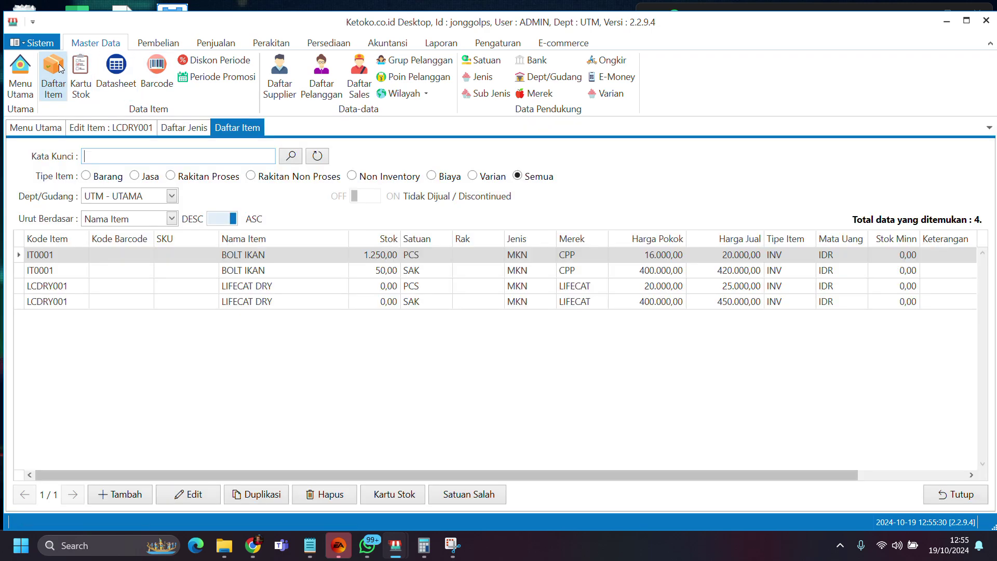
left_click(290, 286)
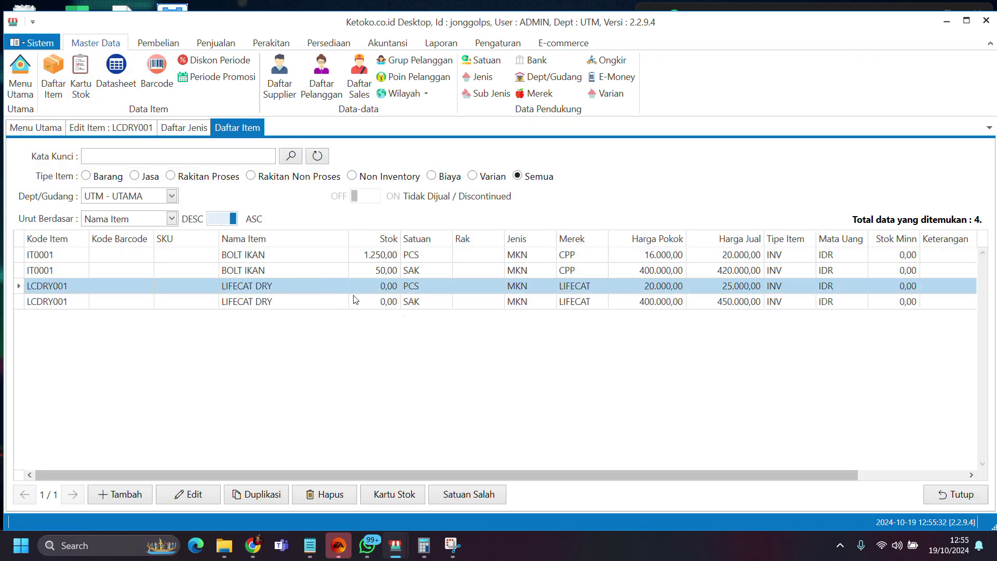
left_click_drag(652, 475, 497, 418)
left_click_drag(295, 300, 351, 369)
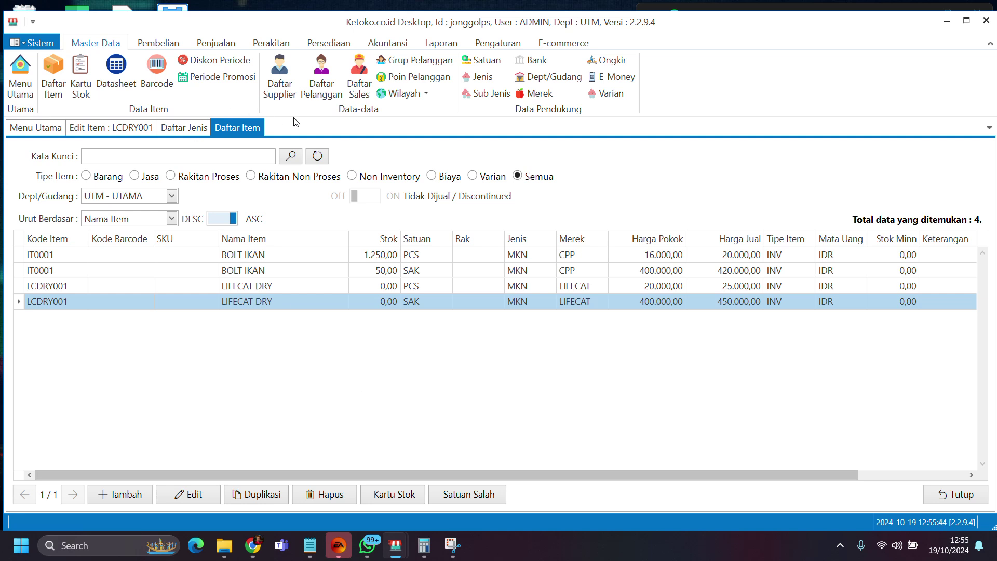
Create a new customer with the customer's name and Grup Pelanggan Bronze, and save the record
left_click(322, 86)
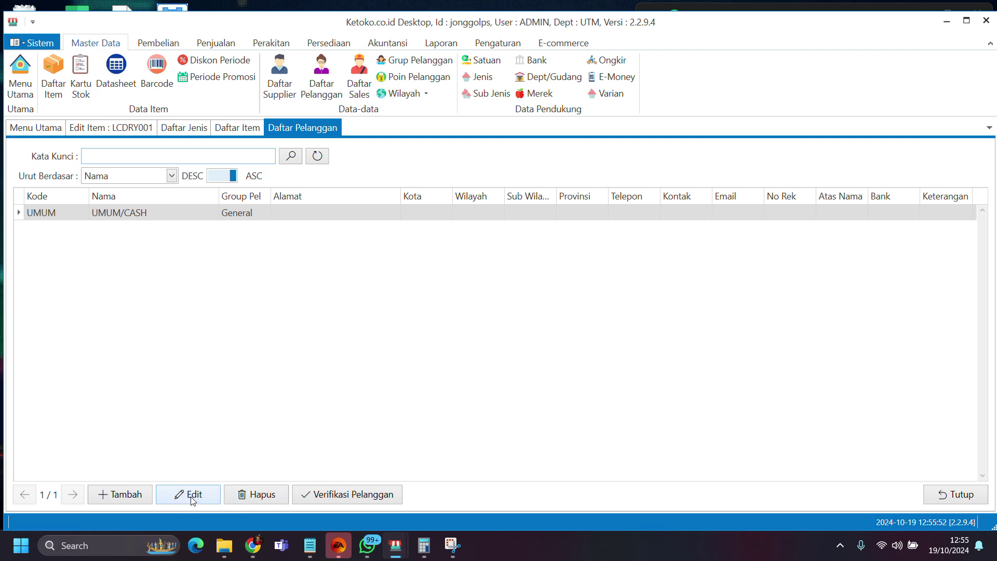
left_click(142, 494)
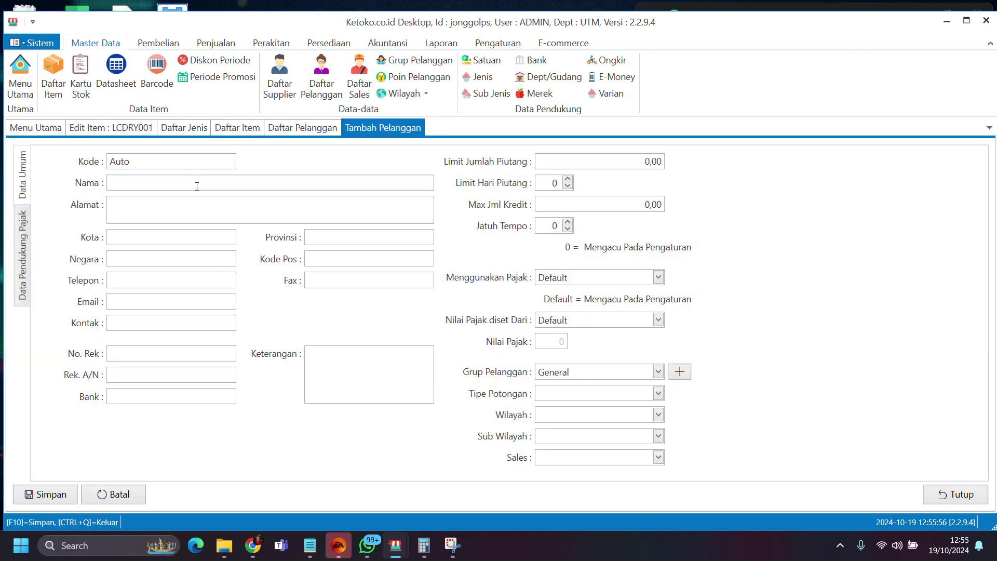
type("BAMBANG")
left_click(658, 371)
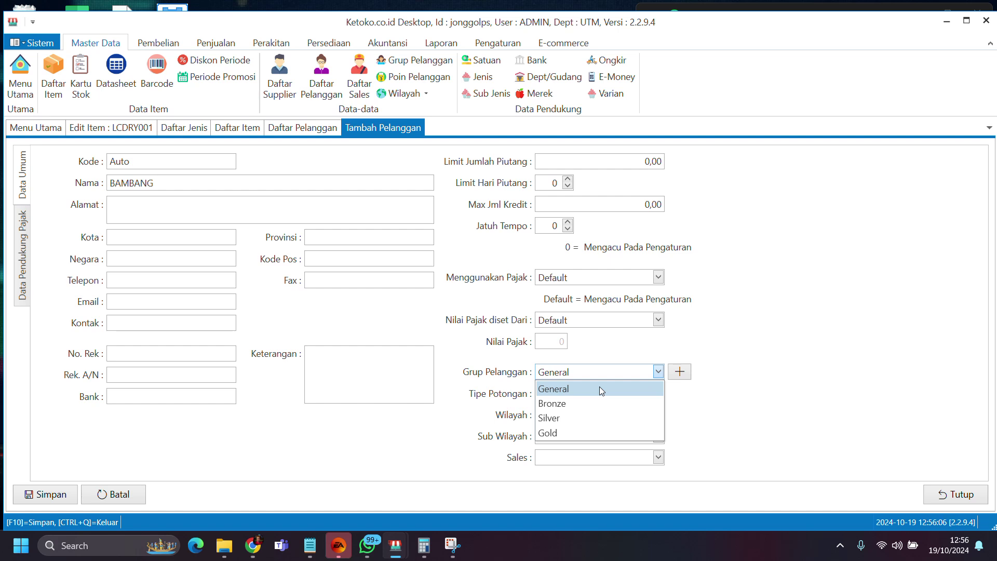
left_click(571, 403)
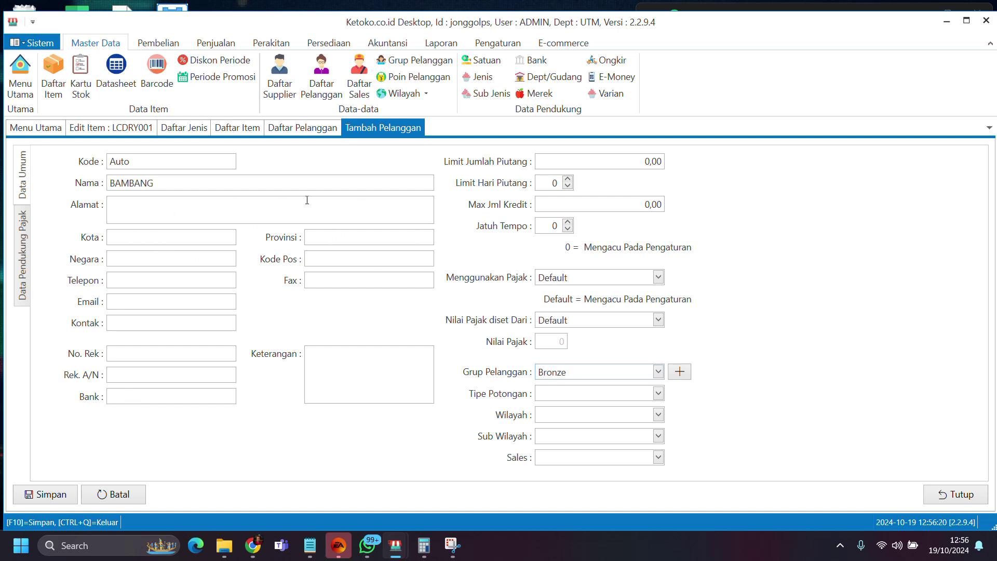
left_click(47, 496)
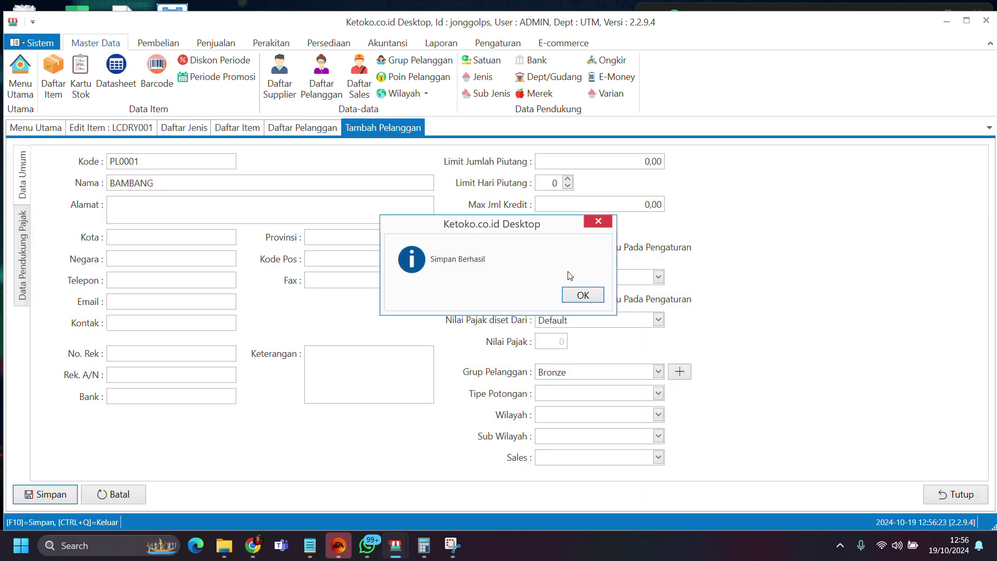
left_click(578, 302)
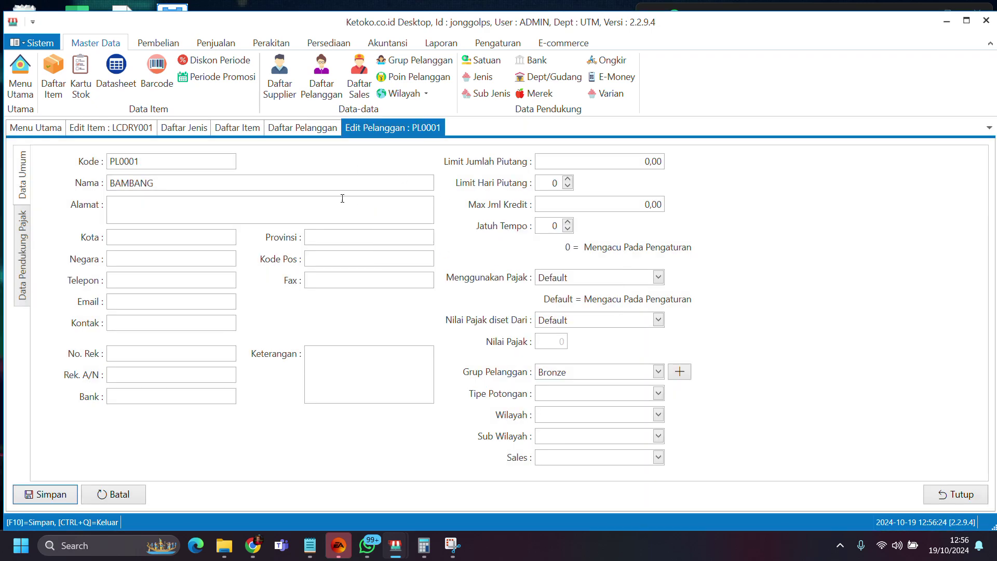
Start a new cashier sale and add LIFECAT DRY in PCS by searching for LIFE
left_click(167, 46)
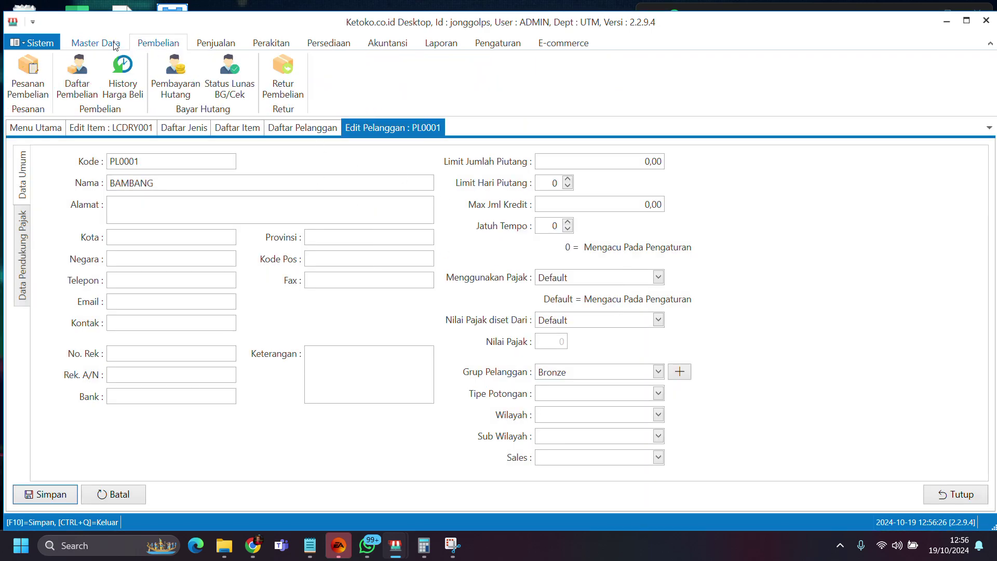
left_click(222, 46)
left_click(115, 78)
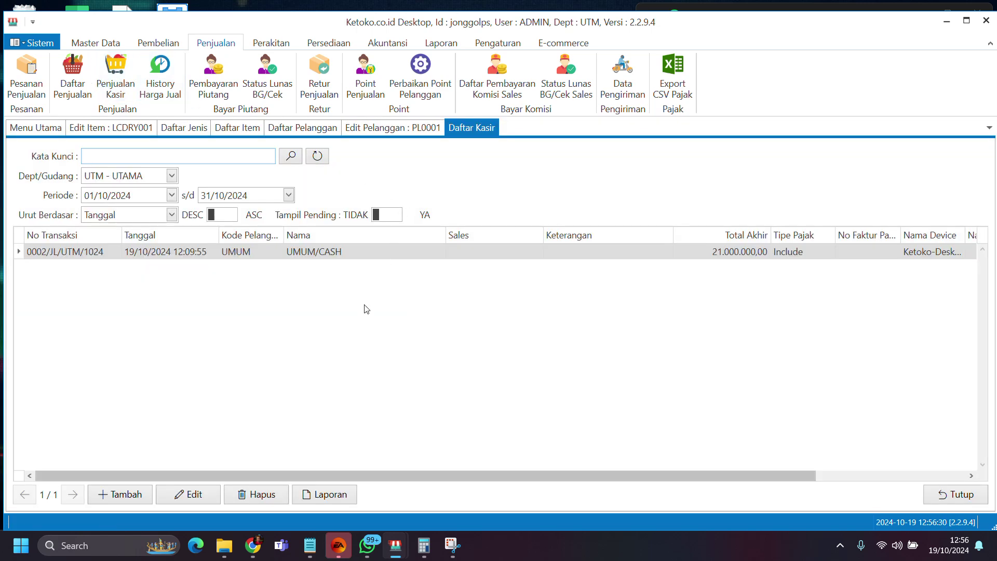
left_click(128, 493)
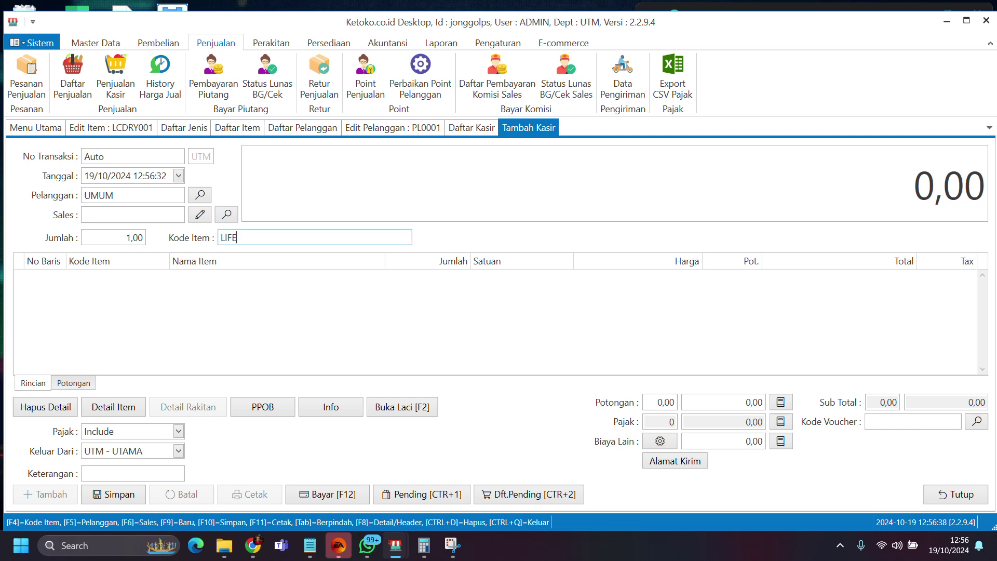
type("LIFE")
key("Return")
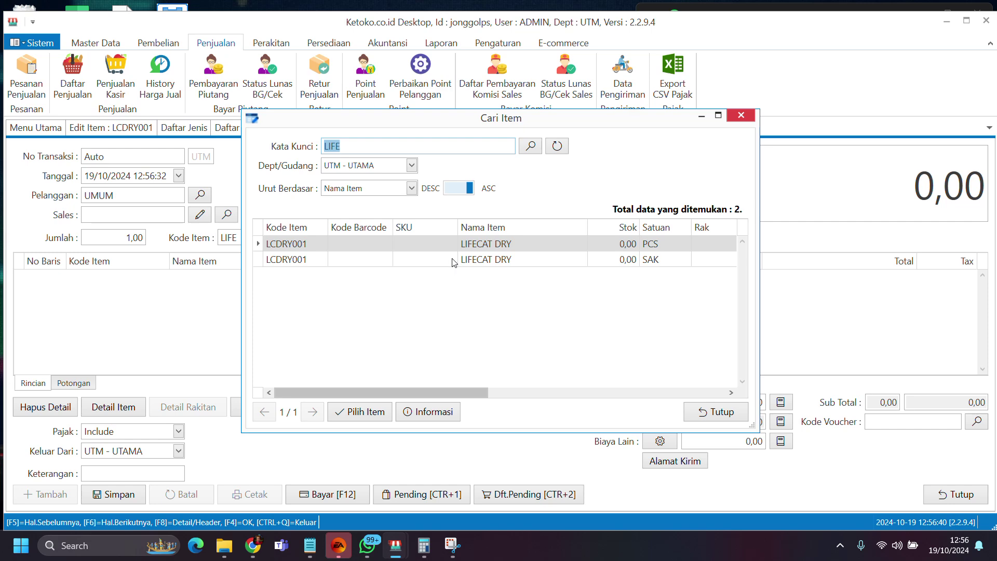
key("Return")
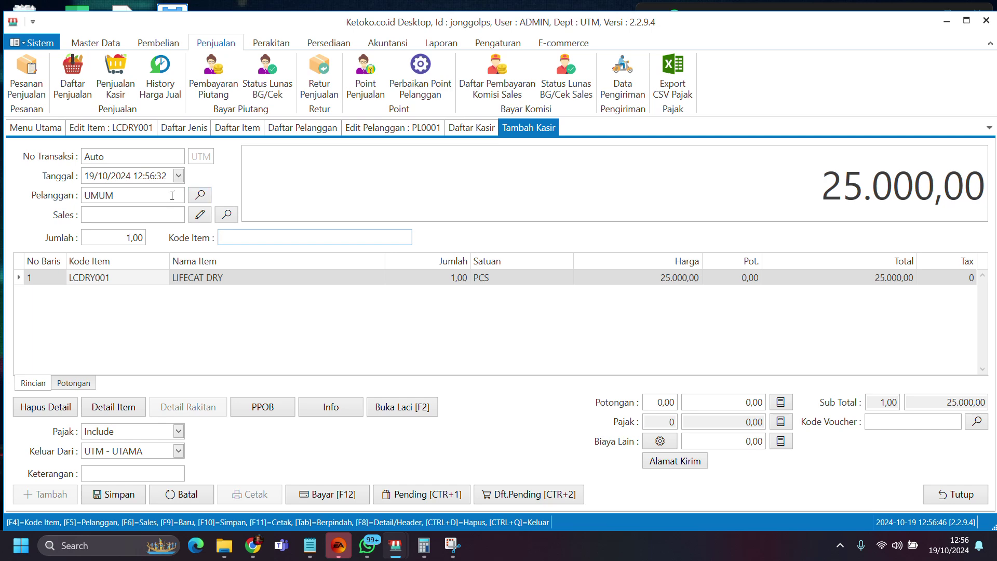
left_click(199, 193)
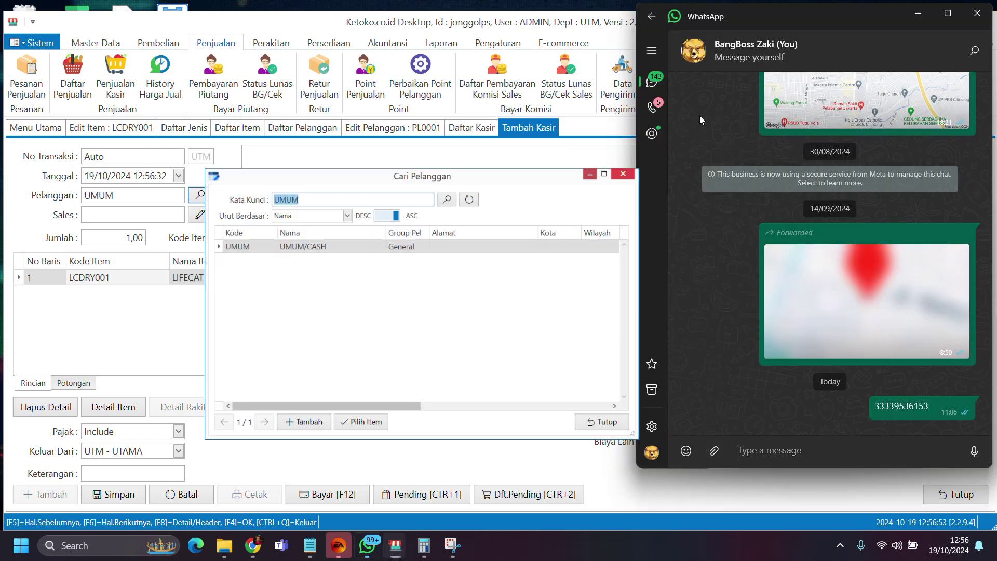
left_click(701, 119)
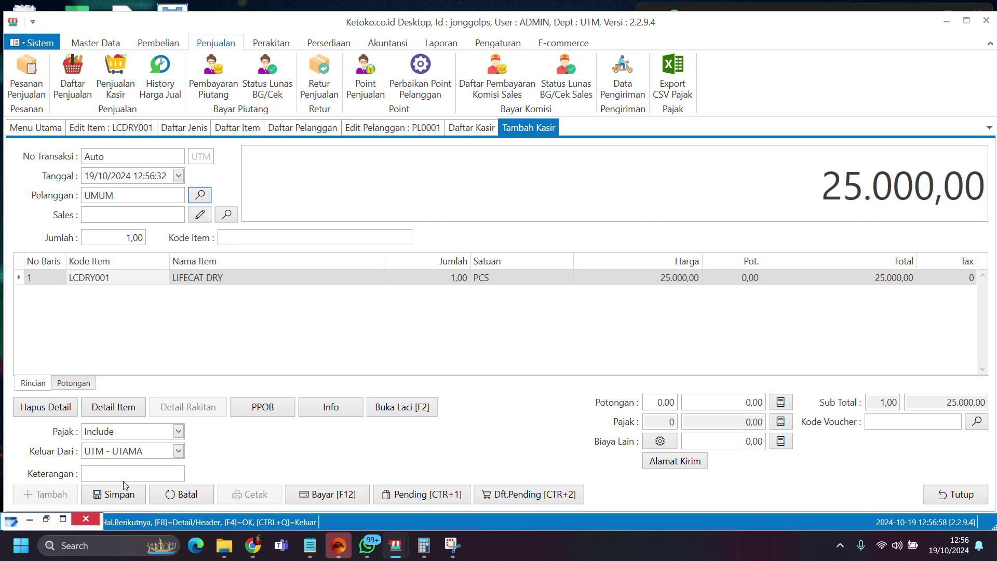
left_click(11, 521)
left_click(213, 465)
left_click(86, 519)
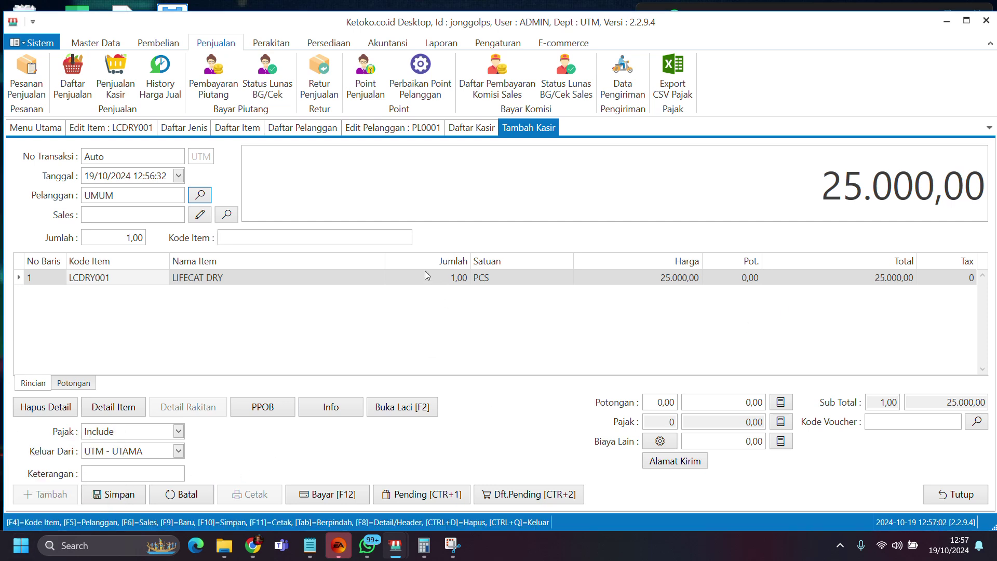
left_click(410, 134)
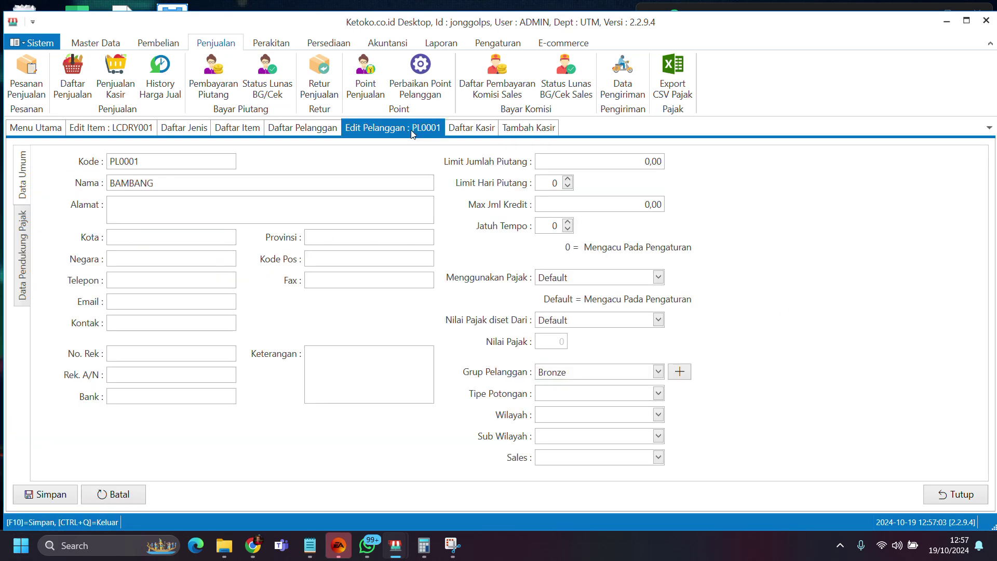
left_click(518, 134)
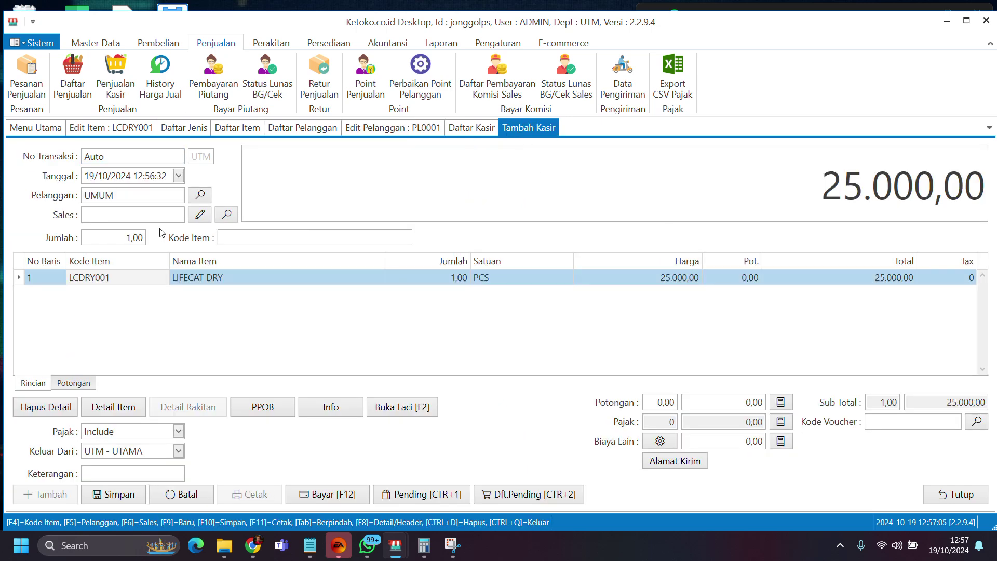
left_click(207, 196)
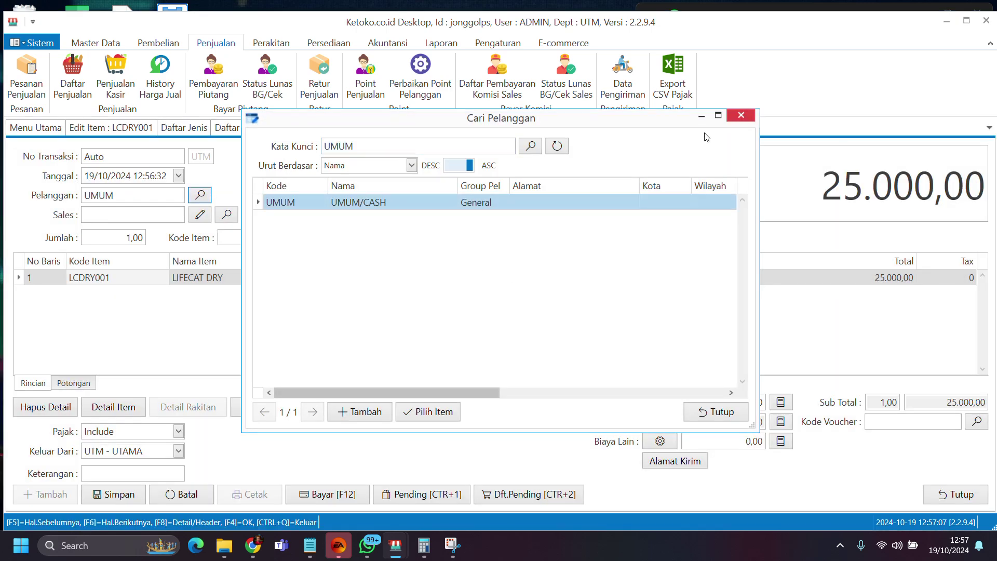
left_click(744, 115)
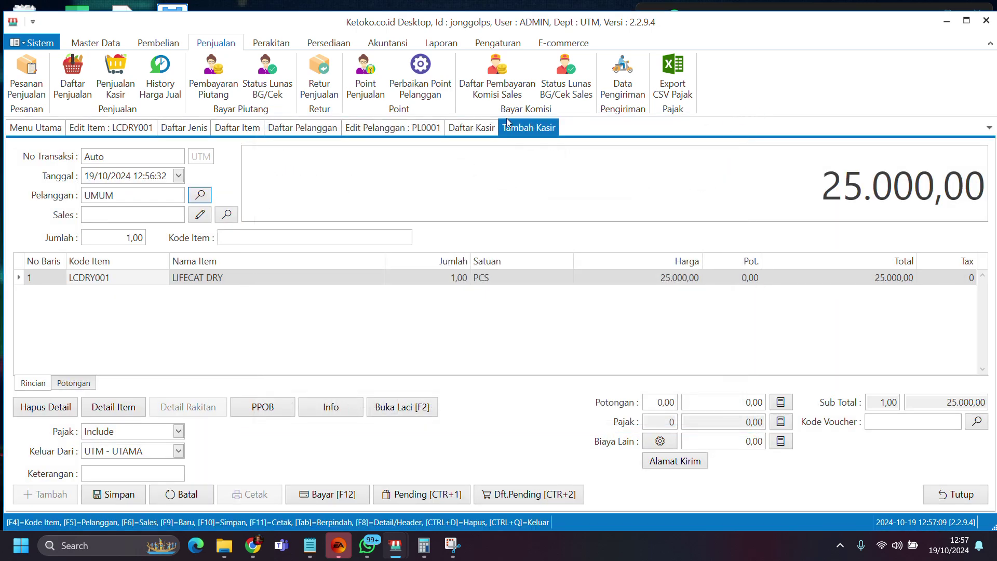
Check the group assignments in the customer list, refresh the list, and return to the open cashier sale
left_click(404, 134)
left_click(294, 127)
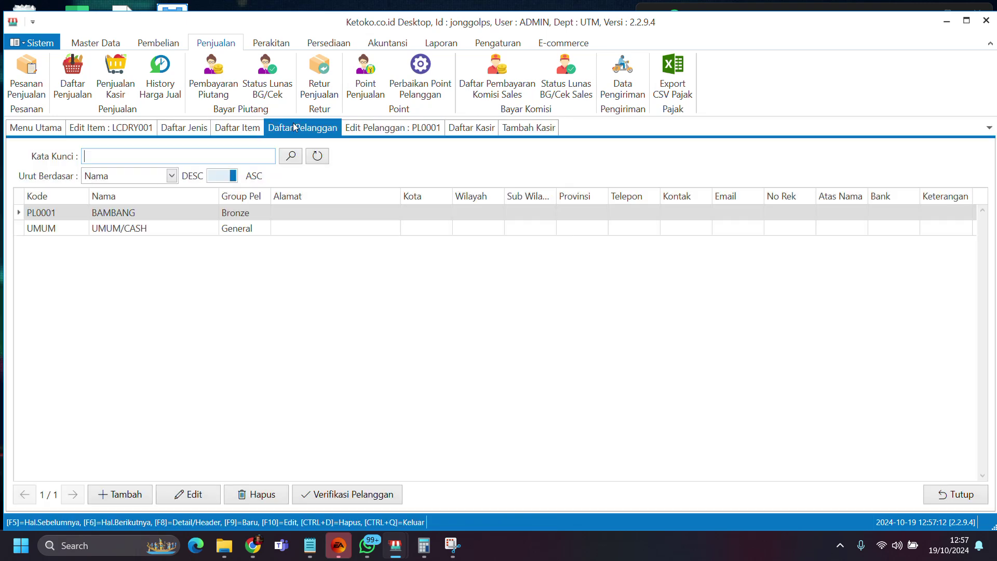
left_click(291, 359)
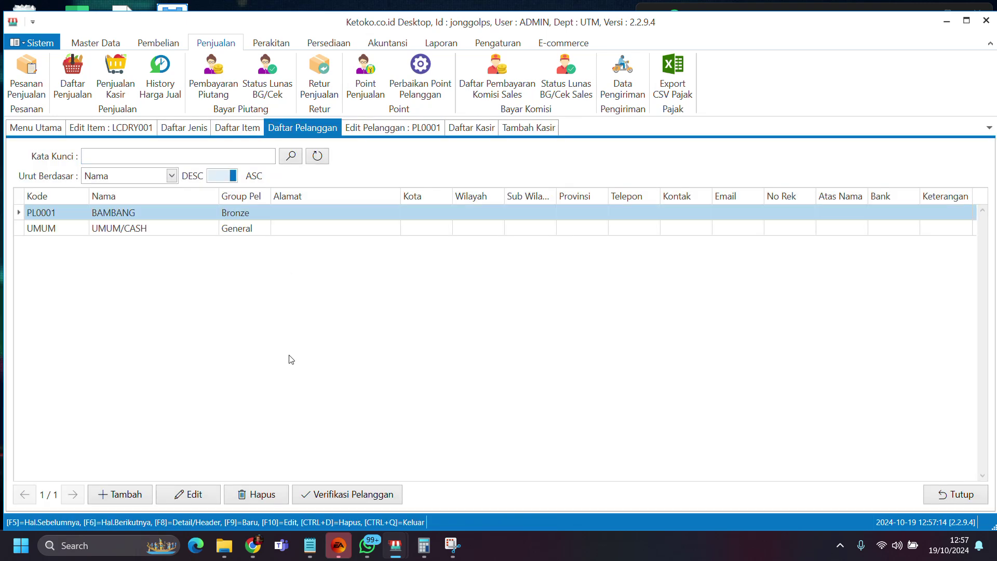
left_click(318, 228)
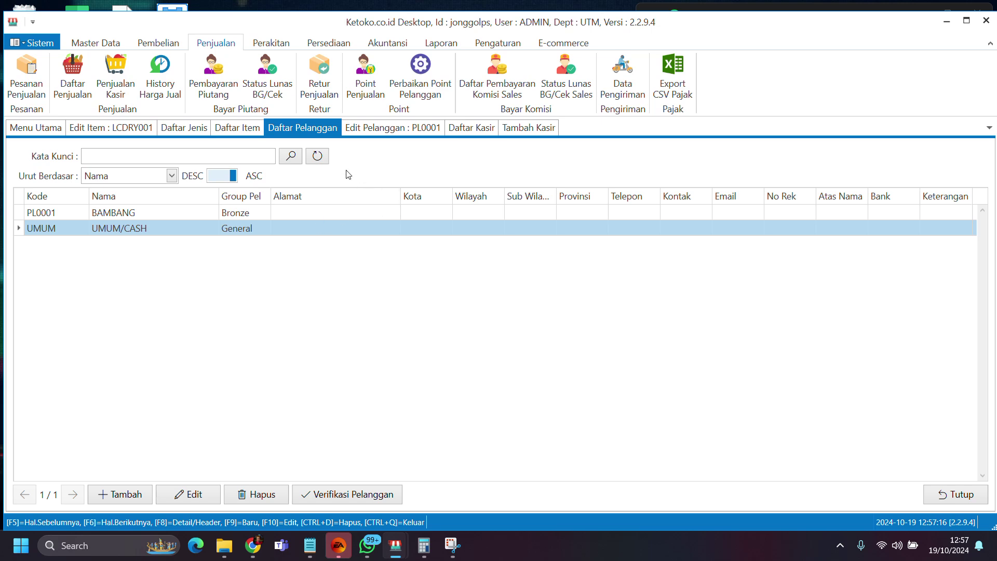
left_click(318, 157)
left_click(525, 130)
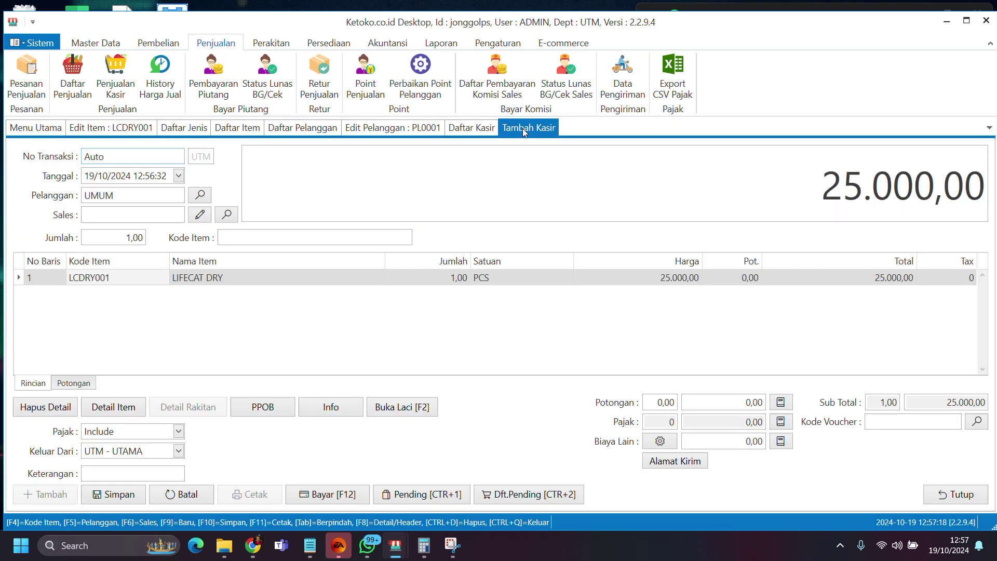
Cancel the current cashier sale, close its entry form, and start a new cashier sale
left_click(188, 495)
left_click(549, 296)
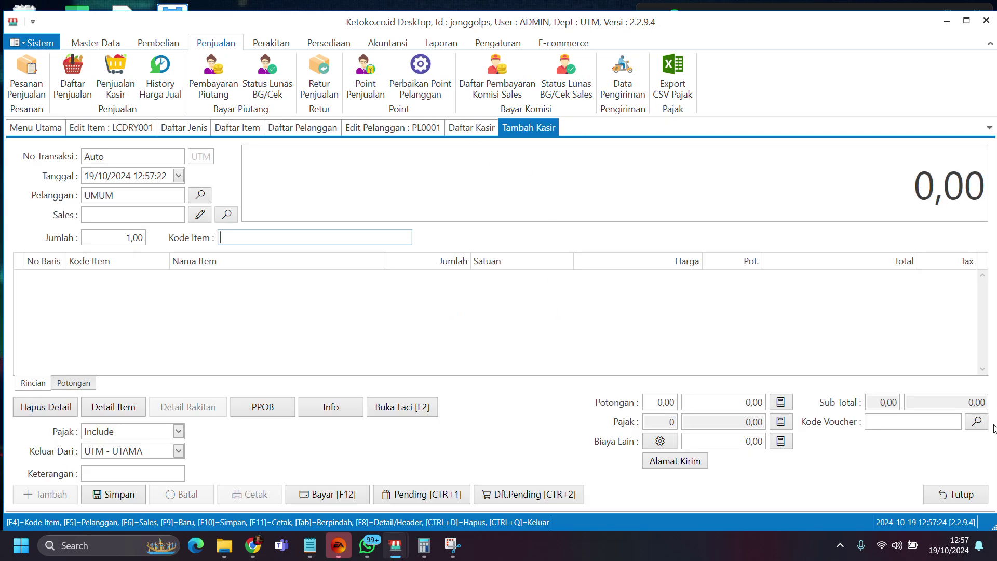
left_click(965, 492)
left_click(109, 501)
Clear the UMUM keyword in the customer search and assign the Bronze customer to the new sale
left_click(199, 194)
left_click(363, 225)
left_click_drag(475, 148, 274, 156)
key("BackSpace")
key("Return")
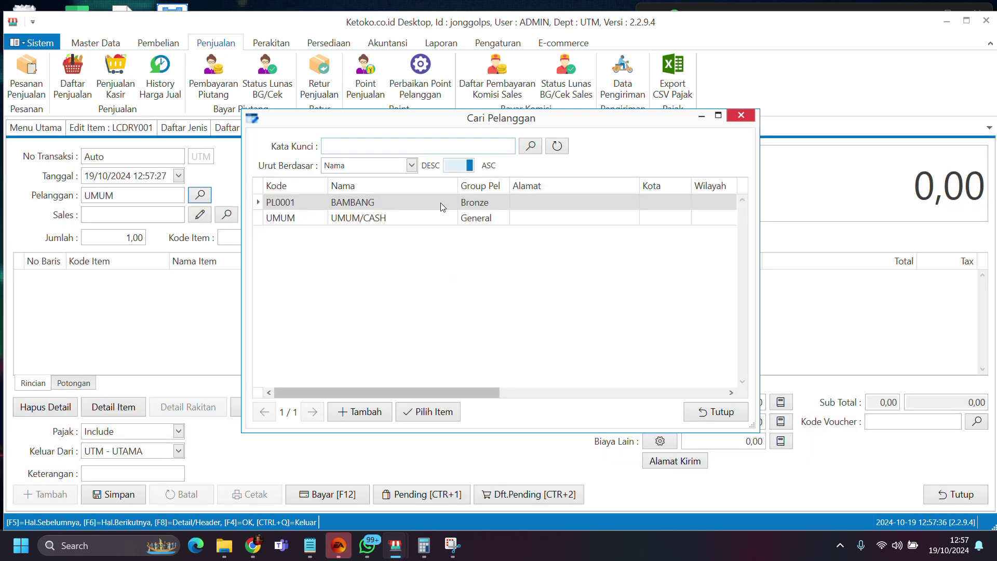
double_click(405, 205)
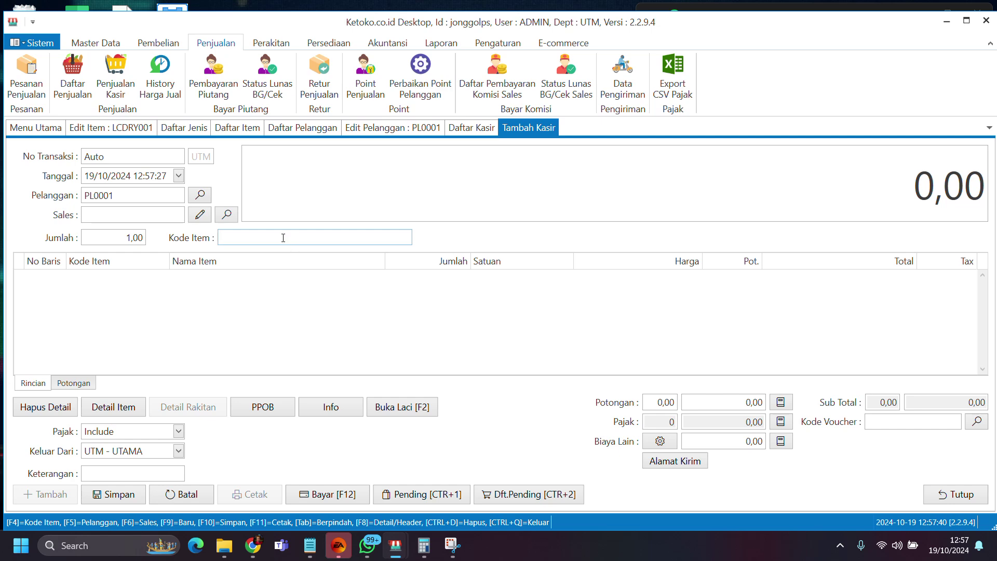
Set the sale's customer back to UMUM/CASH from the unfiltered customer search
left_click(204, 198)
key("BackSpace")
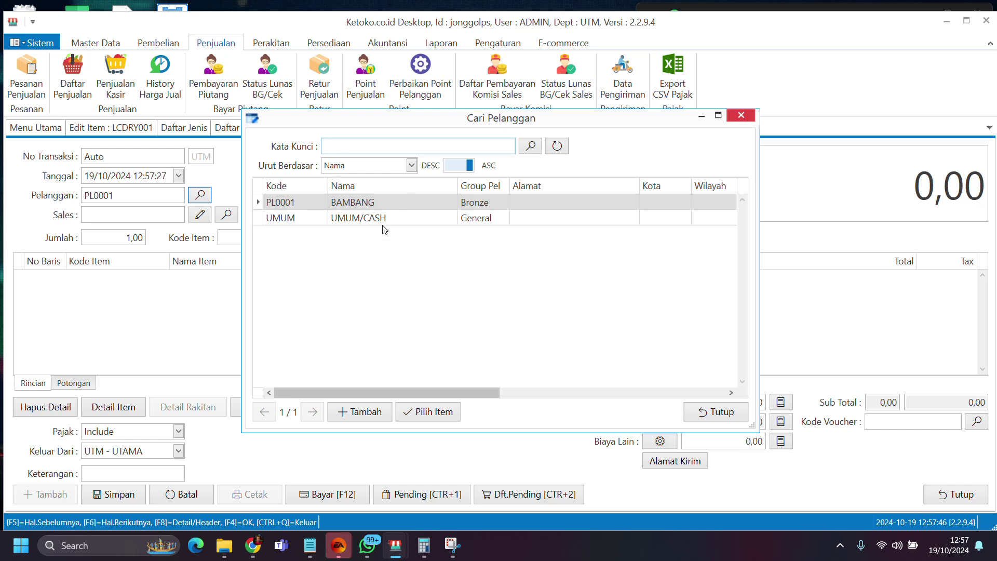
double_click(384, 218)
Add LIFECAT DRY in SAK to the sale by searching for LIFE, and change the line's Satuan to PCS
left_click(251, 234)
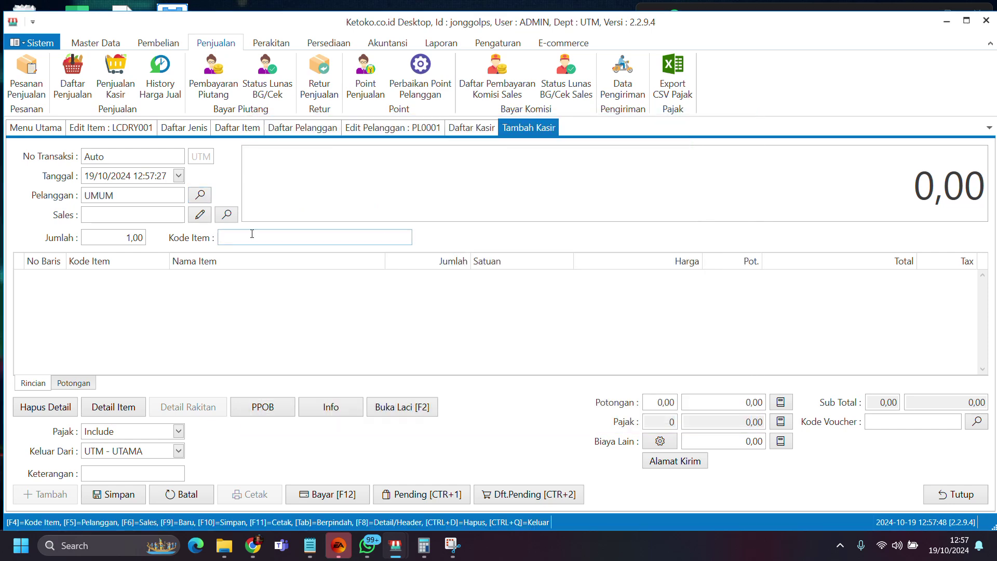
key("Return")
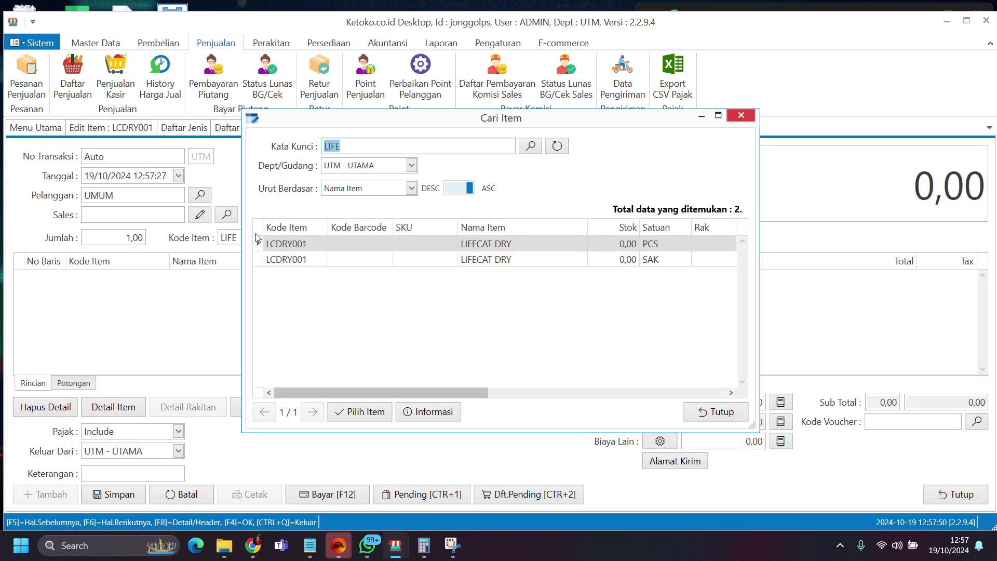
double_click(374, 260)
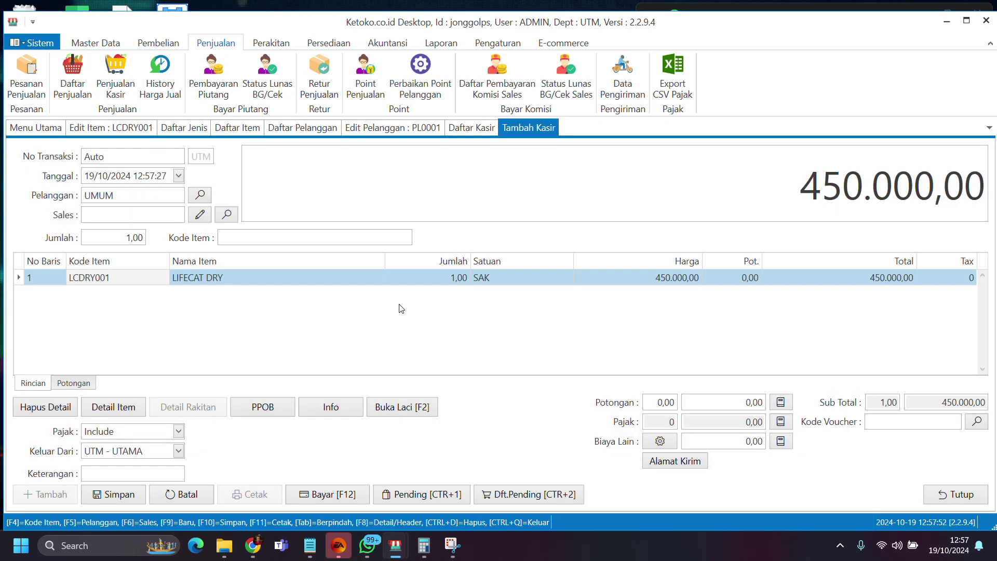
left_click(481, 285)
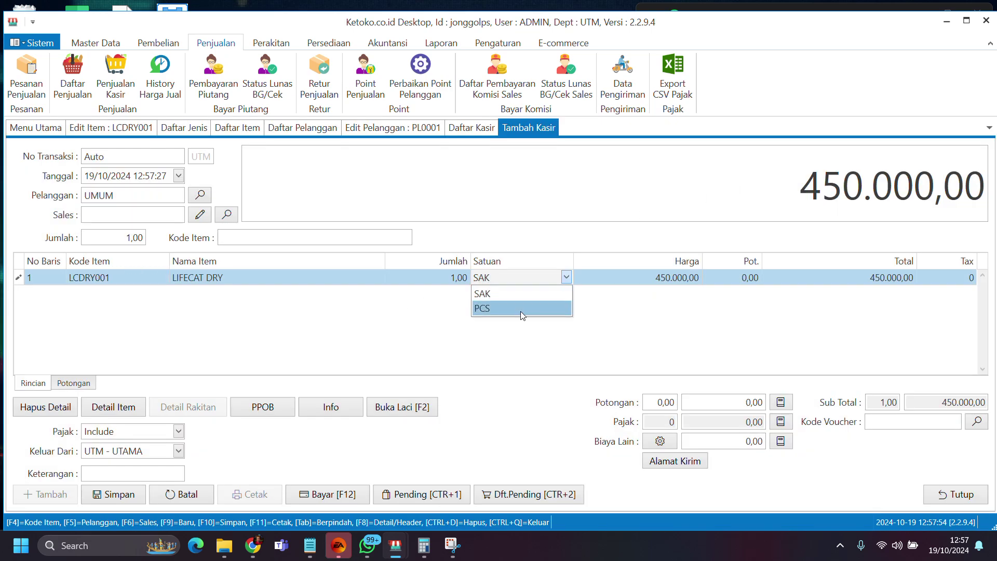
left_click(521, 310)
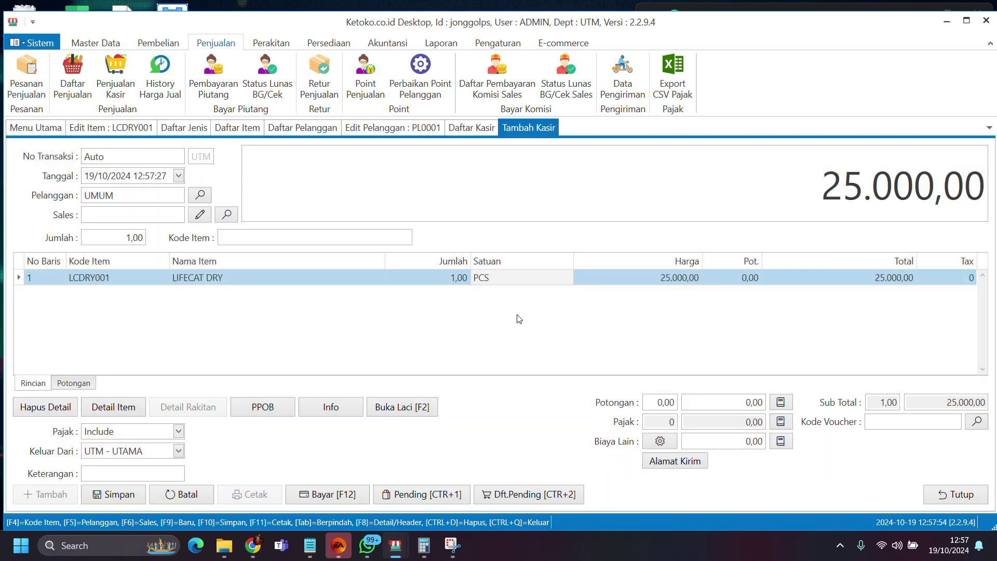
Change the sale's customer from UMUM to the Bronze customer so the line uses that group's price level
left_click(200, 194)
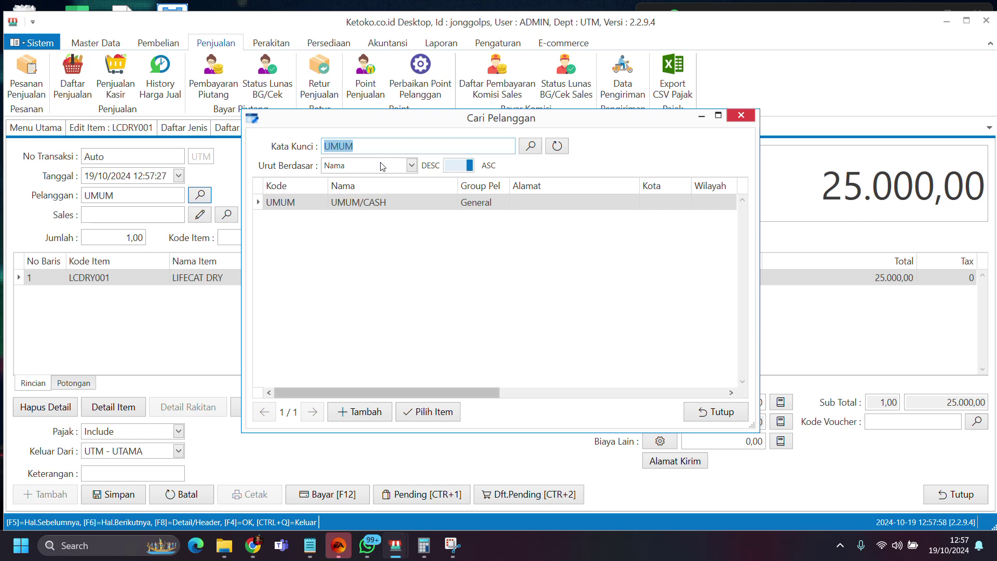
key("BackSpace")
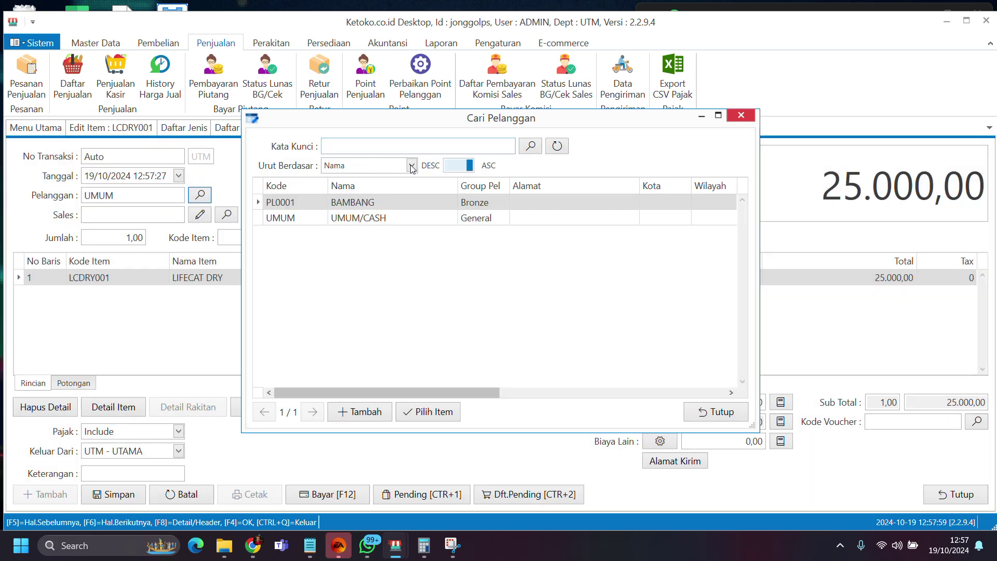
double_click(345, 202)
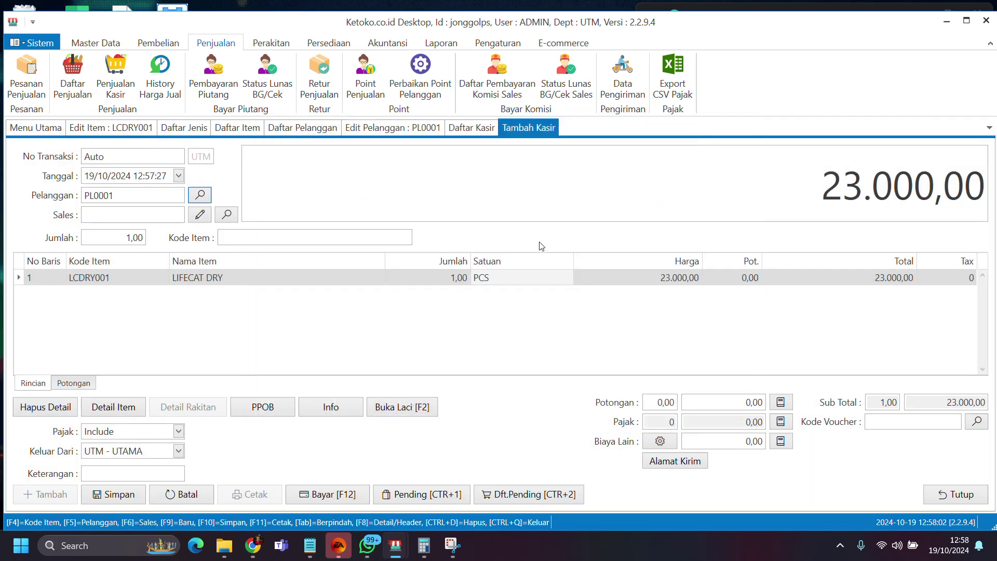
mouse_move(788, 179)
left_mouse_down()
mouse_move(829, 193)
mouse_move(962, 201)
mouse_move(794, 185)
left_mouse_up()
mouse_move(893, 188)
left_mouse_down()
mouse_move(844, 188)
mouse_move(892, 188)
left_mouse_up()
Open LIFECAT DRY for editing from the item list and examine its Level Harga prices for PCS and SAK
left_click(230, 132)
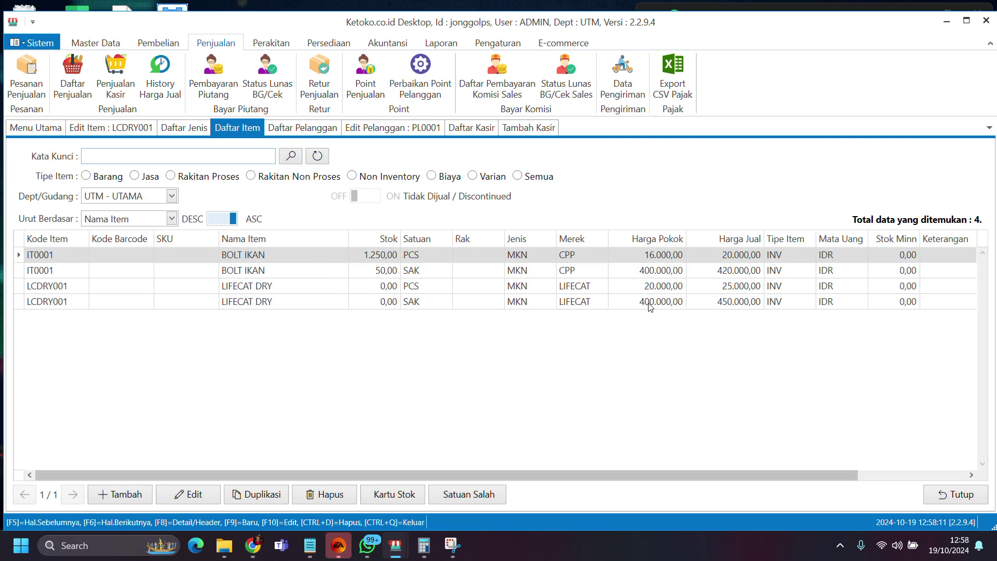
left_click(513, 301)
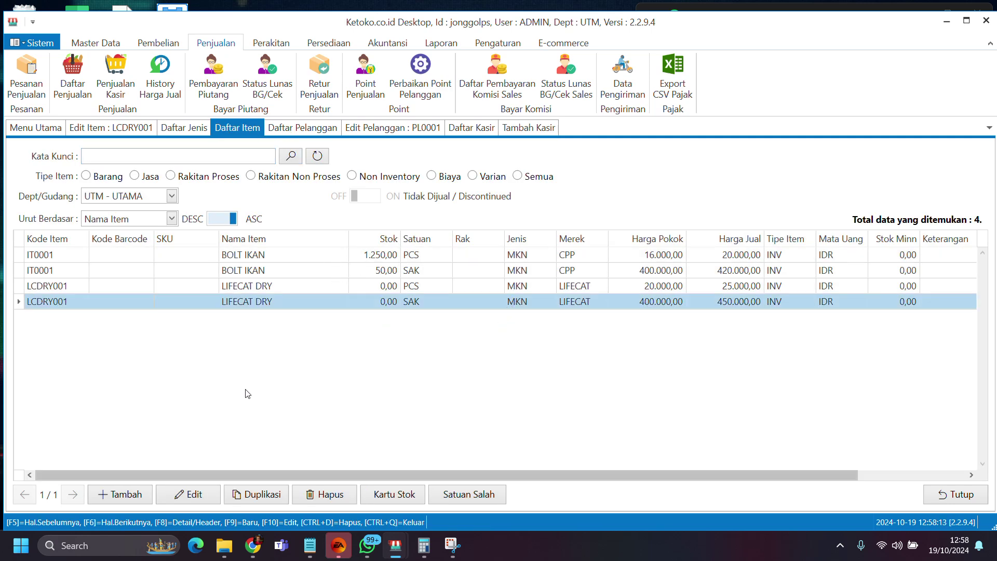
left_click(190, 499)
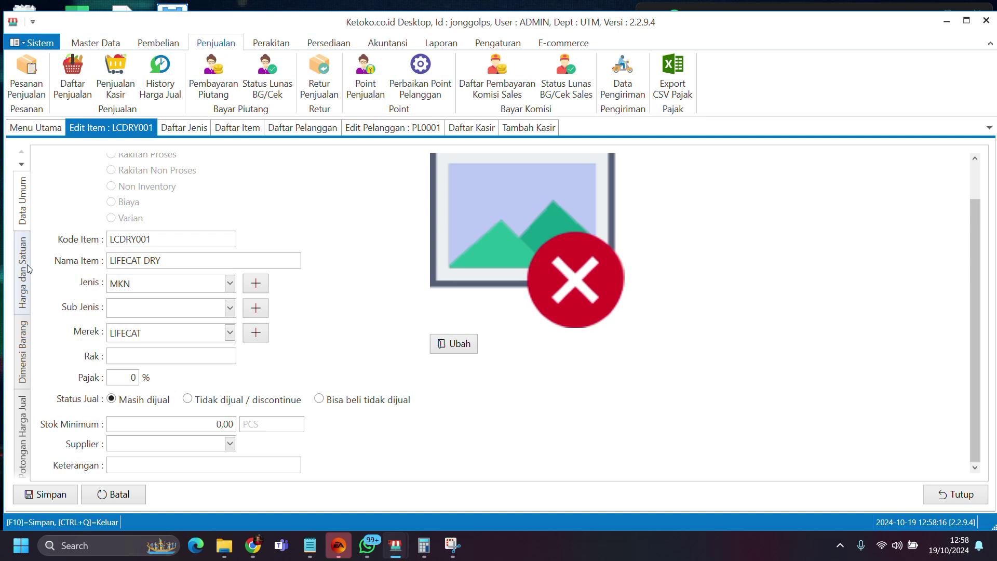
left_click(24, 265)
left_click(170, 188)
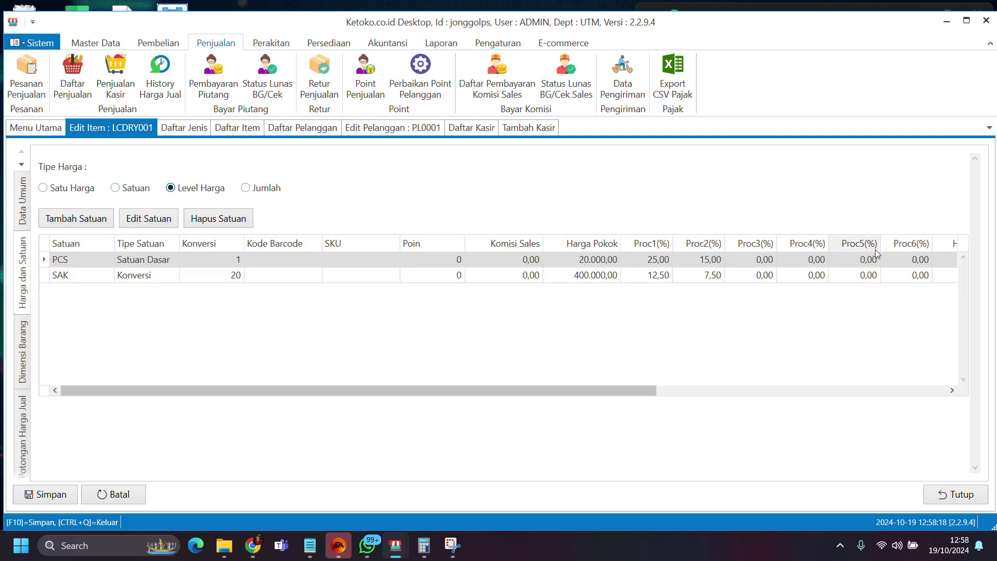
left_click_drag(644, 390, 830, 387)
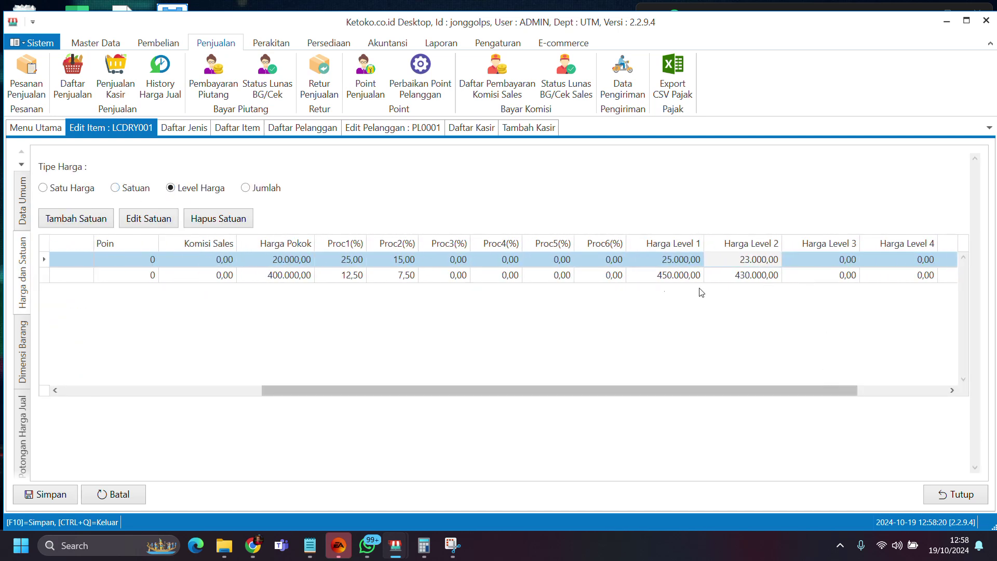
left_click_drag(563, 390, 405, 390)
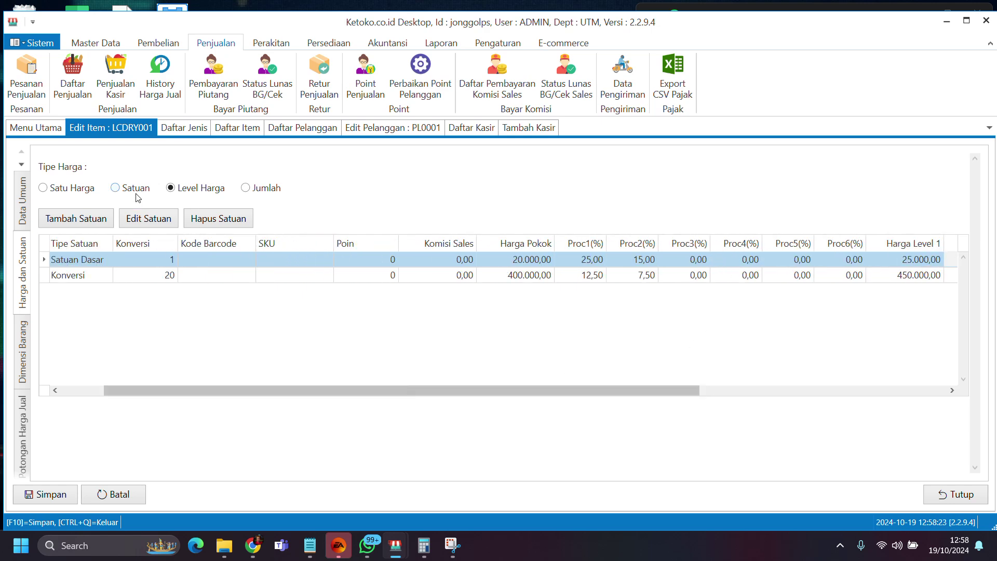
Compare the LIFECAT DRY price in the cashier sale with the item's Level Harga data
left_click(183, 127)
left_click(540, 130)
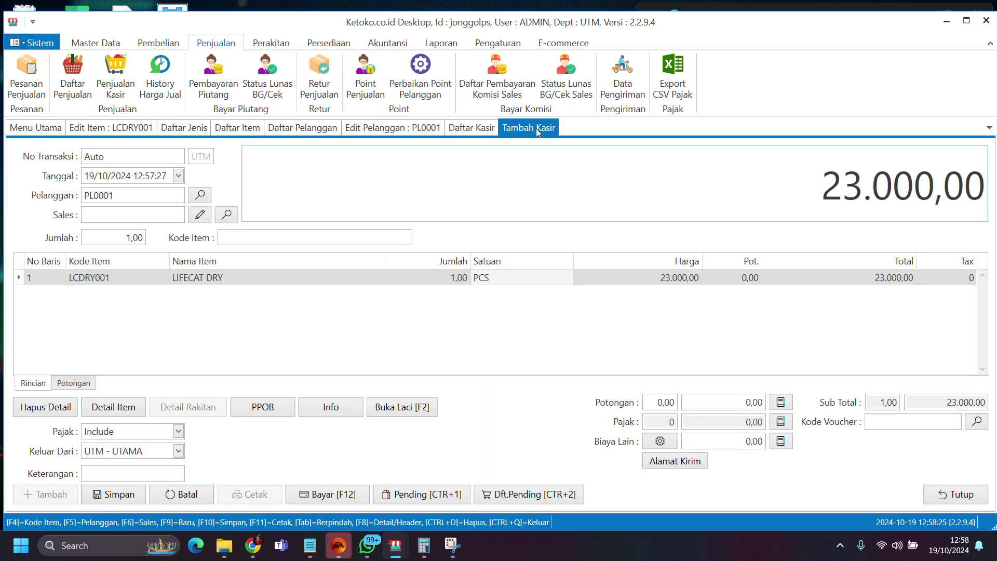
left_click(144, 129)
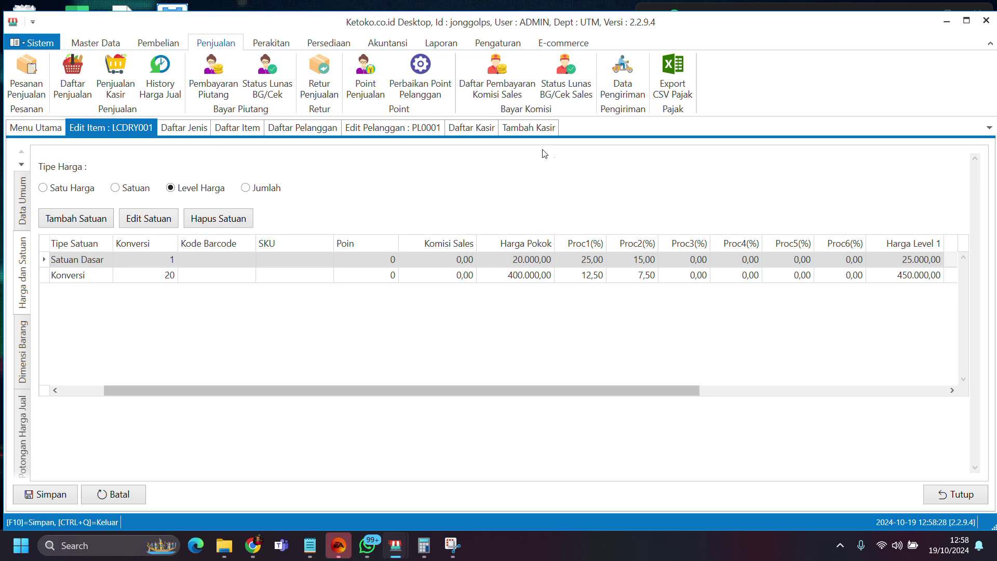
left_click(526, 132)
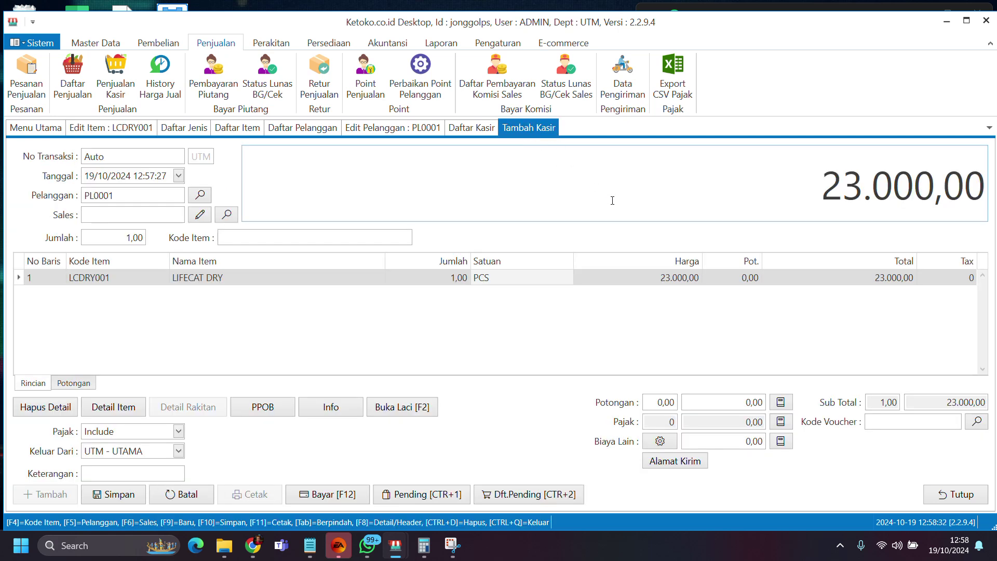
Close the cashier sale without saving it, and close the cashier transaction list
left_click(955, 495)
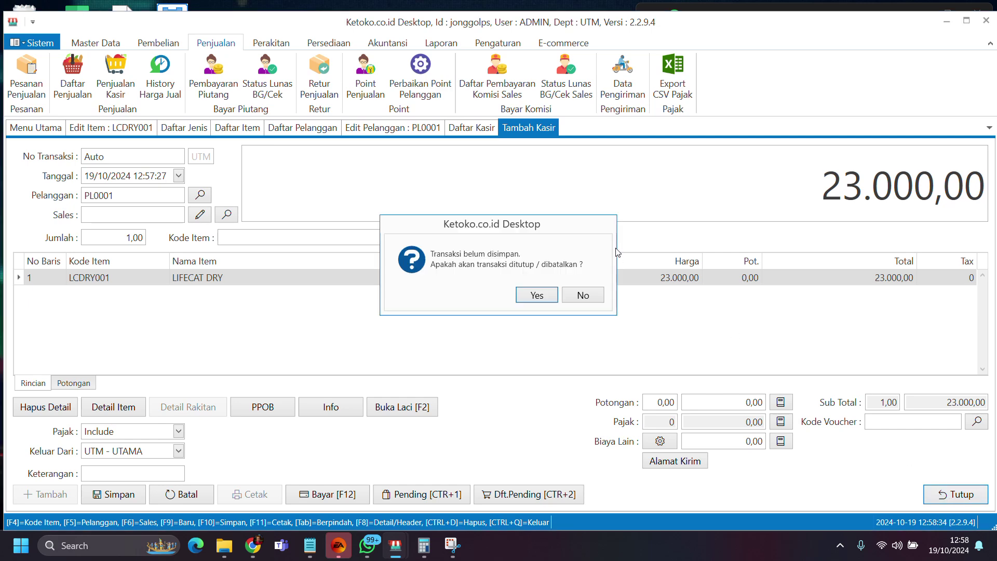
left_click(537, 295)
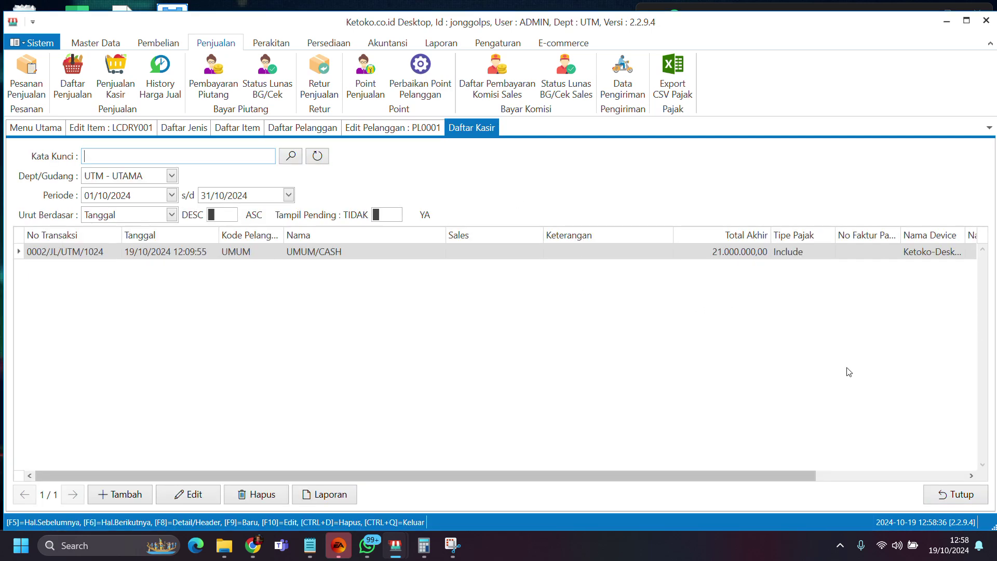
left_click(967, 497)
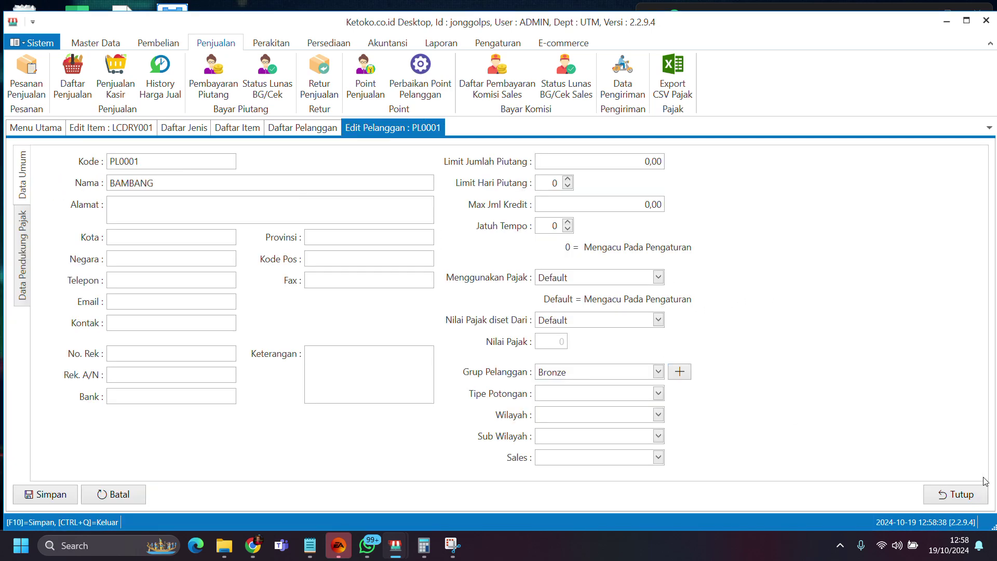
Close the Bronze customer's record, the customer list and the item list
left_click(969, 496)
left_click(976, 498)
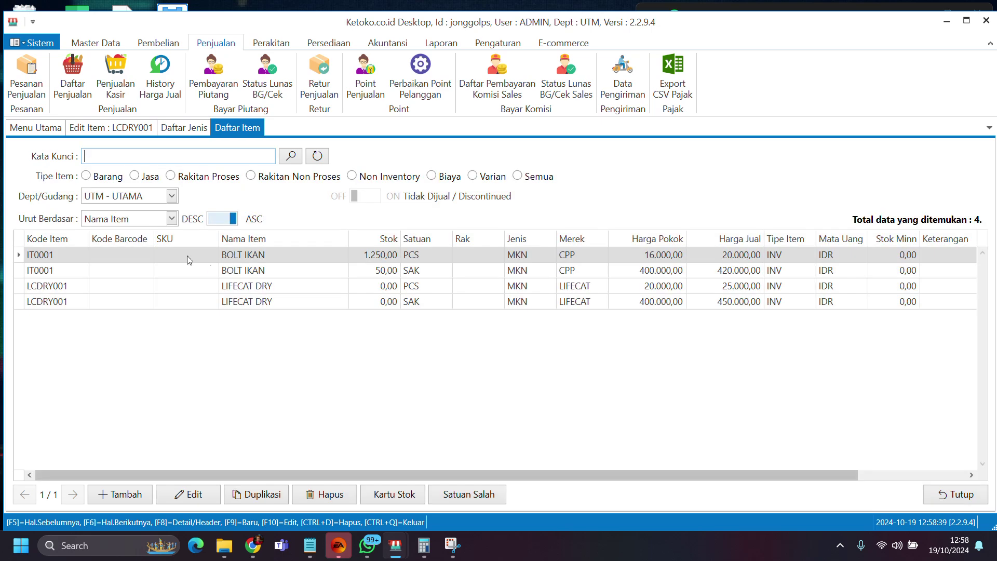
left_click(952, 492)
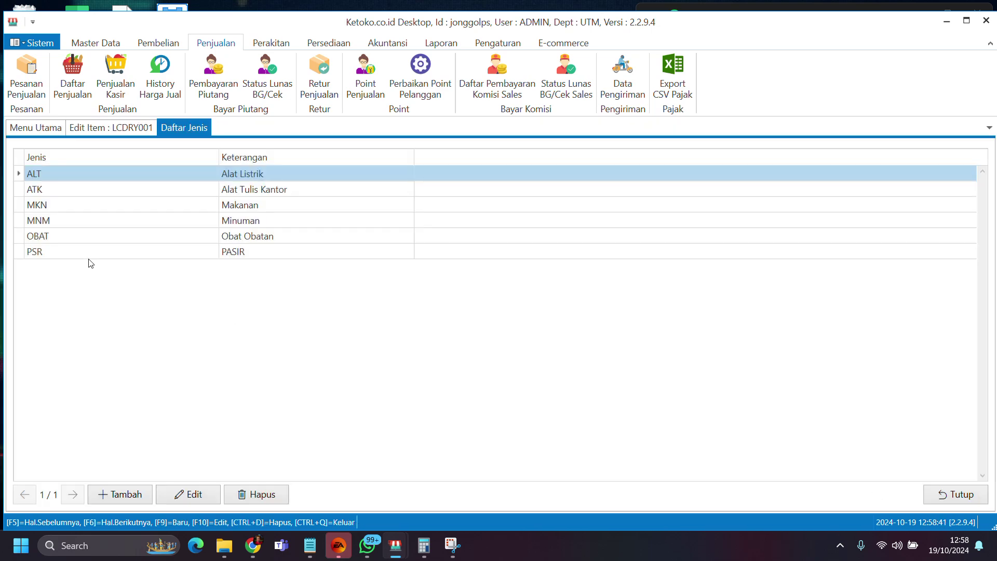
Close the LIFECAT DRY item editor without saving, and close the Daftar Jenis list
left_click(124, 127)
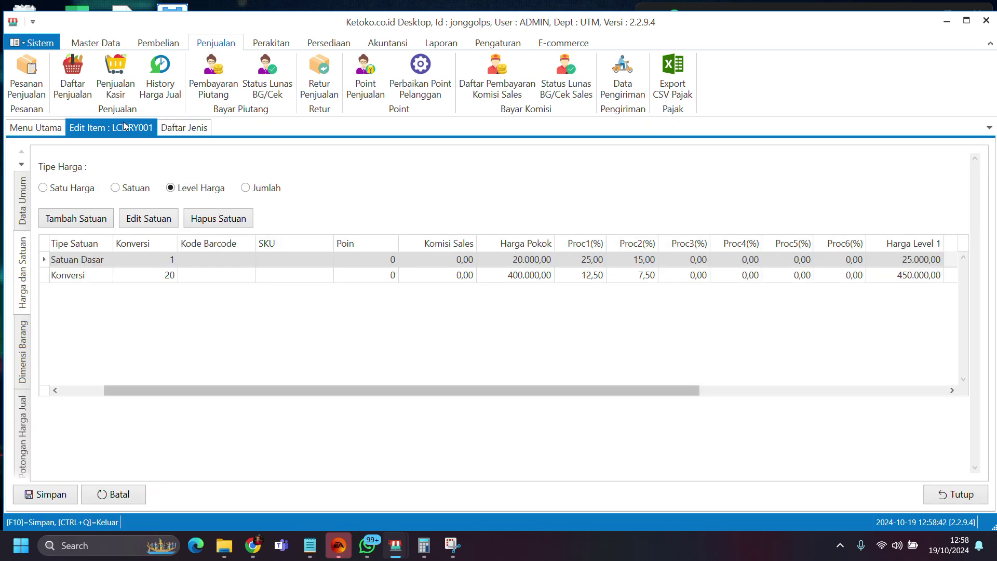
left_click(958, 496)
left_click(583, 295)
left_click(958, 494)
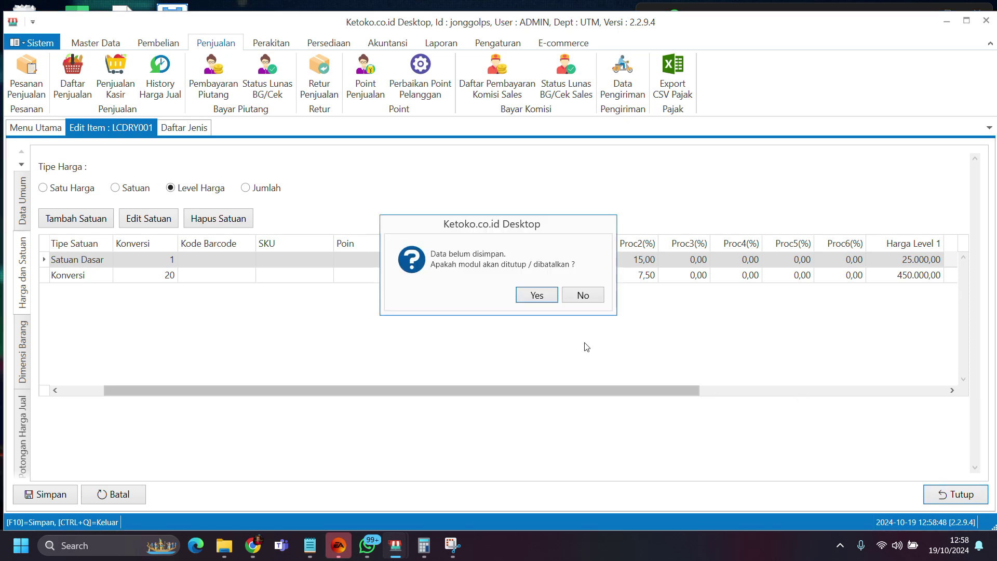
left_click(544, 301)
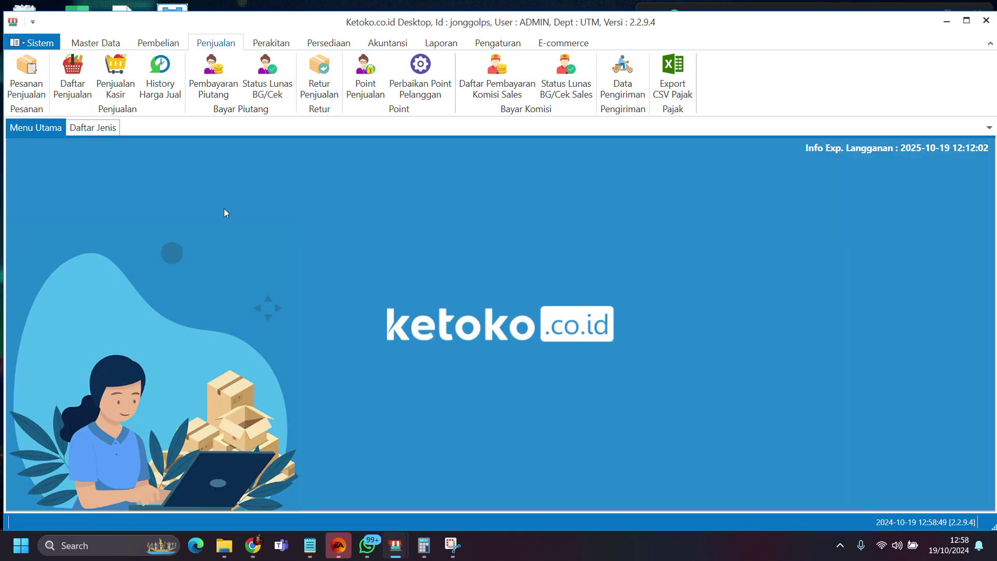
left_click(121, 129)
left_click(961, 495)
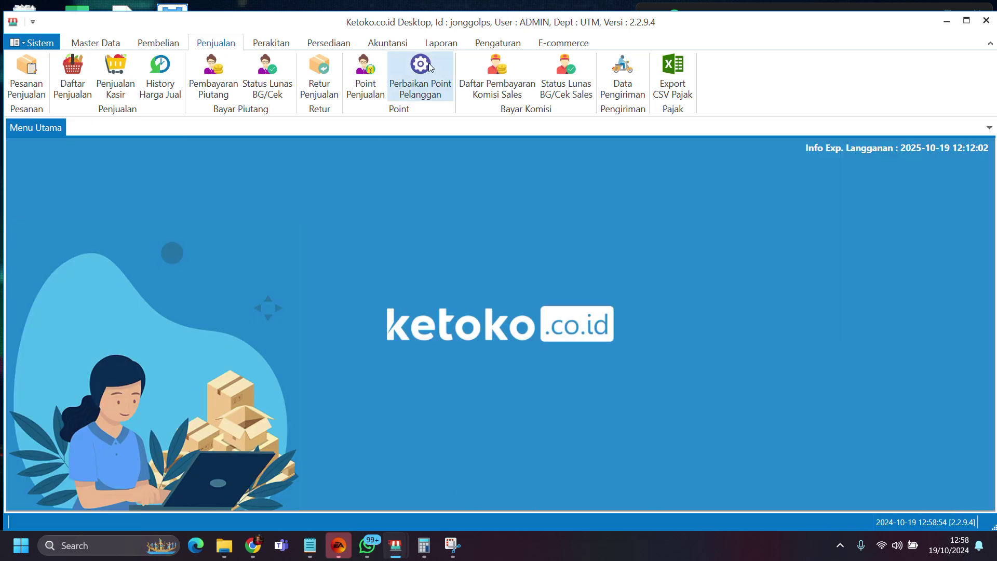
Open the sample Excel file of the Import Data Item Level tool and remove the recovered files offered by Excel
left_click(497, 43)
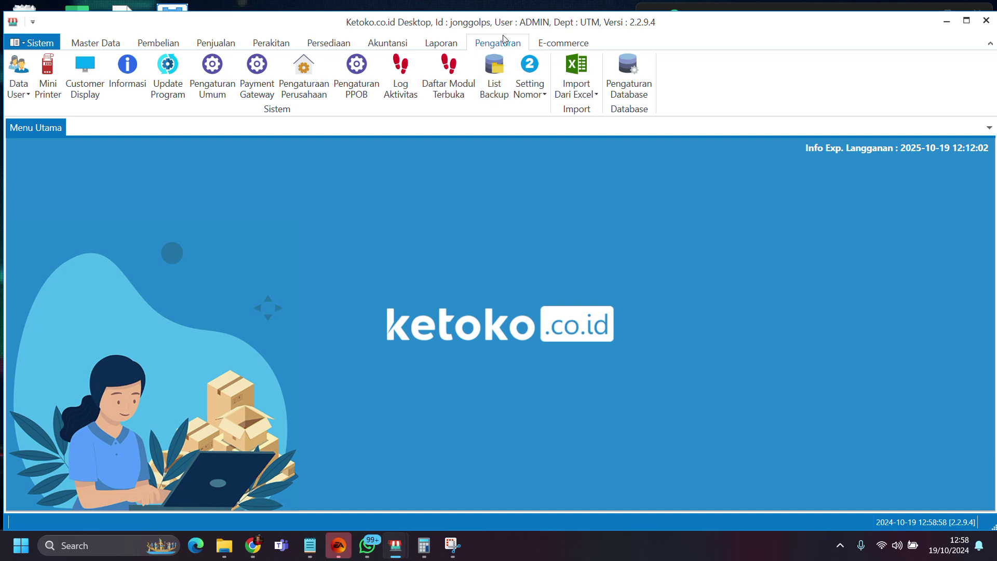
left_click(579, 95)
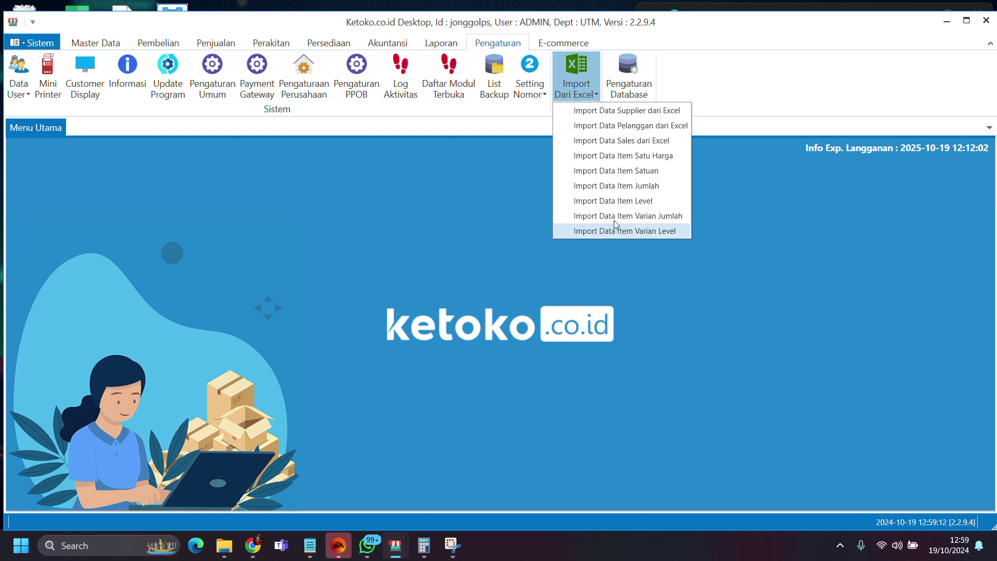
left_click(647, 204)
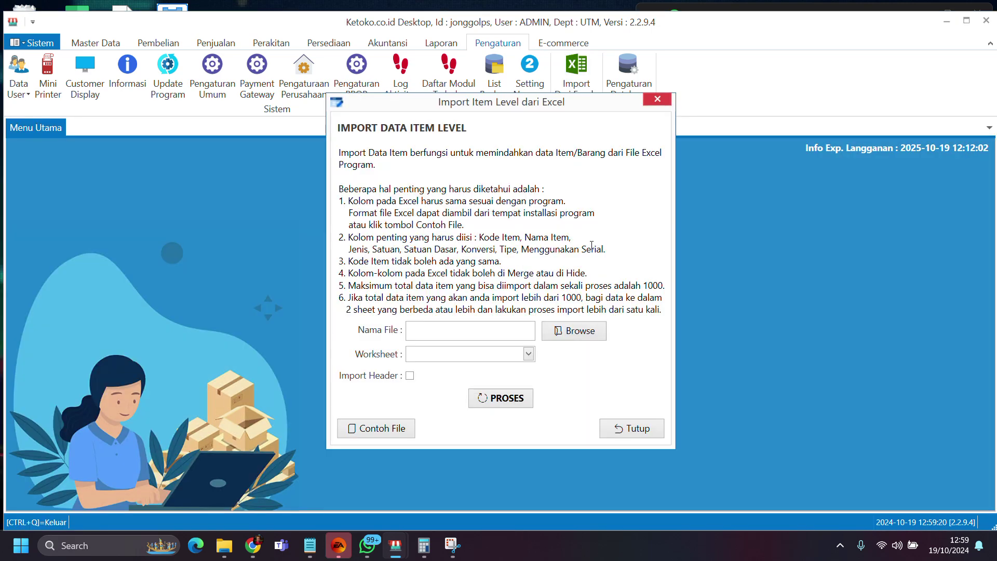
left_click(662, 102)
left_click(575, 86)
left_click(658, 202)
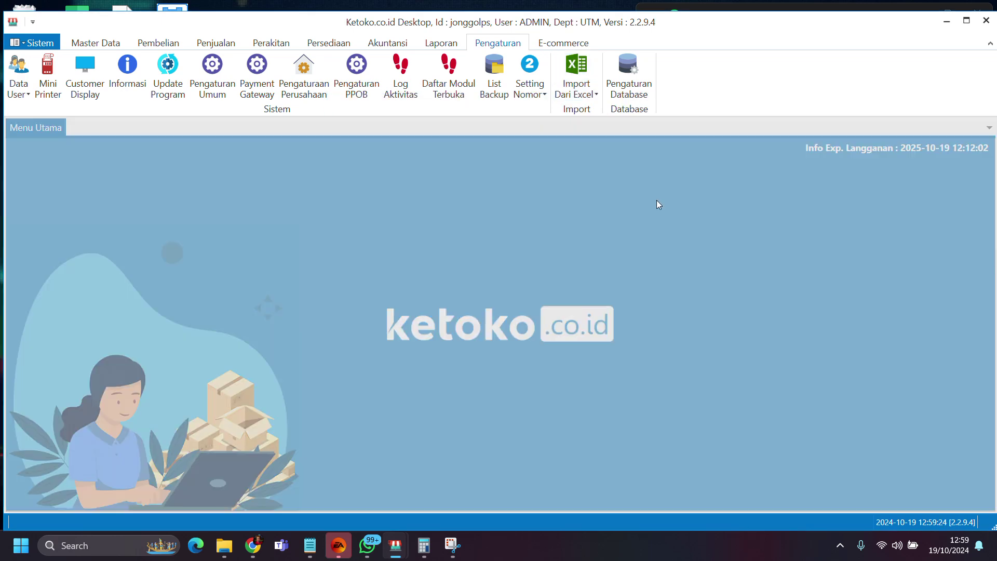
left_click(398, 434)
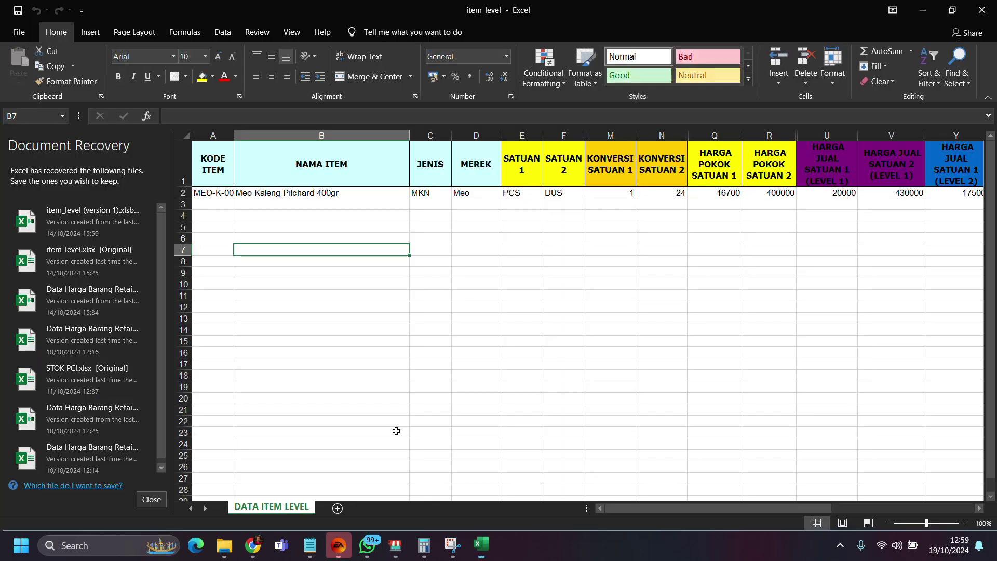
left_click(152, 499)
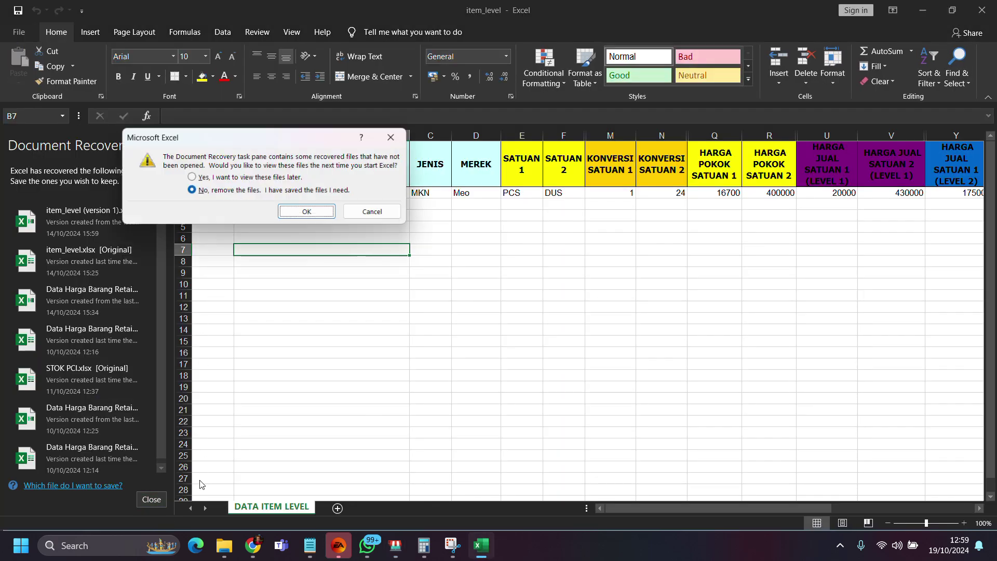
left_click(306, 211)
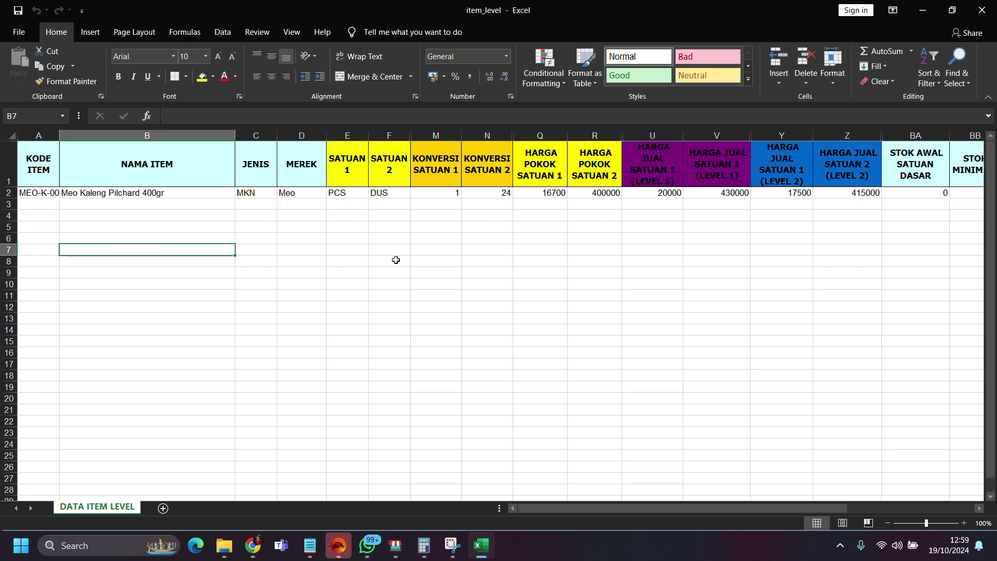
Unhide all hidden columns of the DATA ITEM LEVEL sheet
left_click(379, 257)
left_click_drag(743, 514, 617, 528)
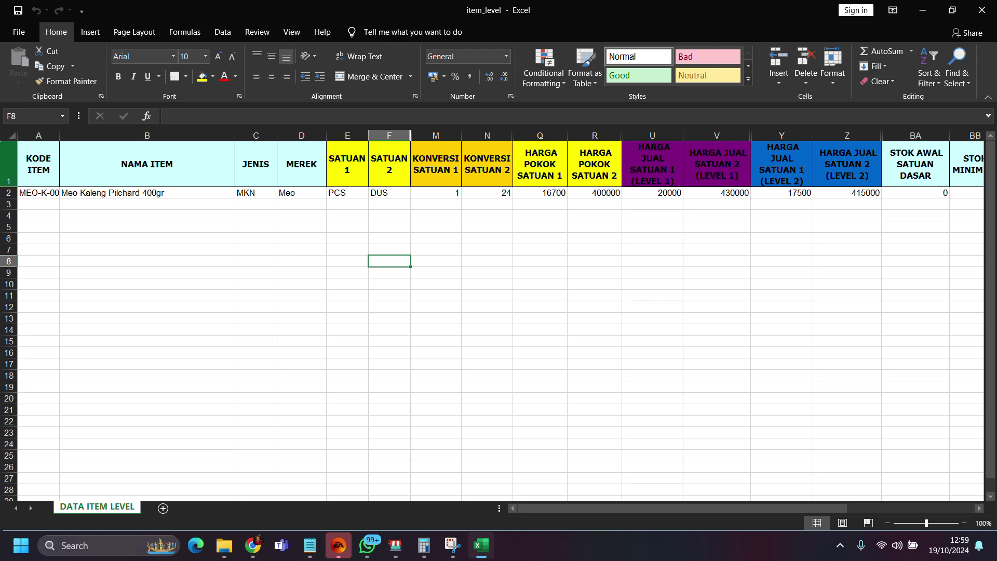
left_click(9, 136)
right_click(9, 136)
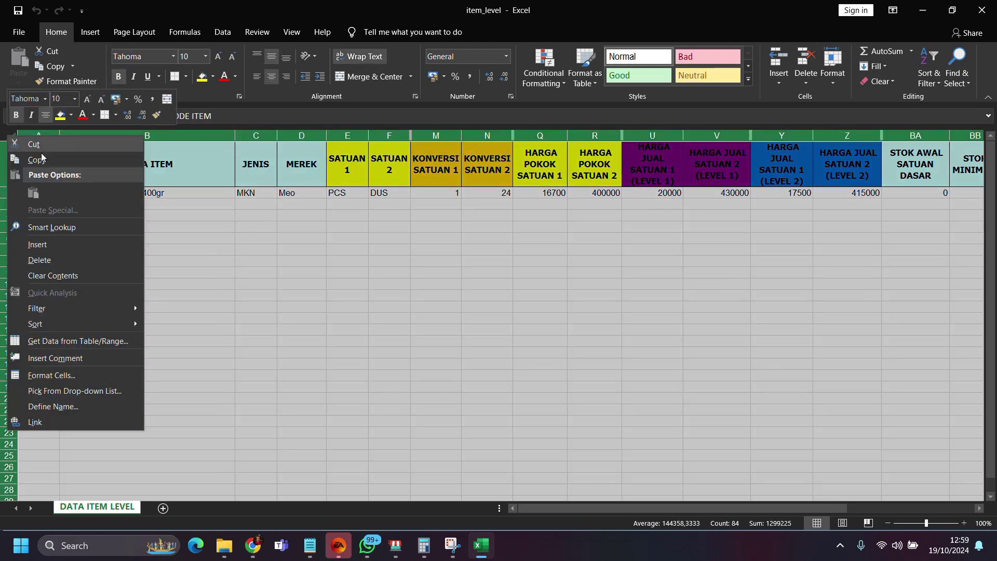
right_click(179, 134)
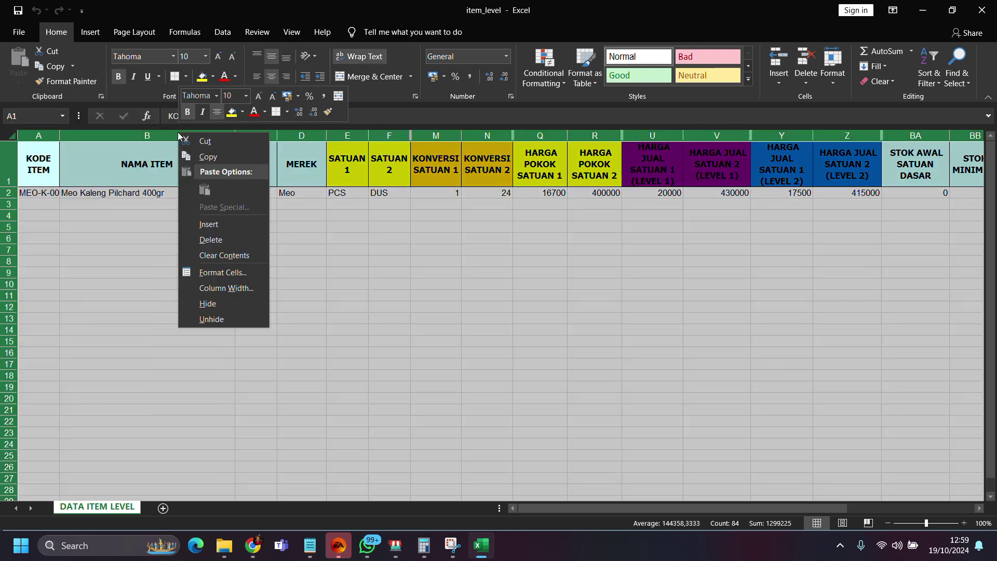
left_click(229, 320)
left_click(474, 306)
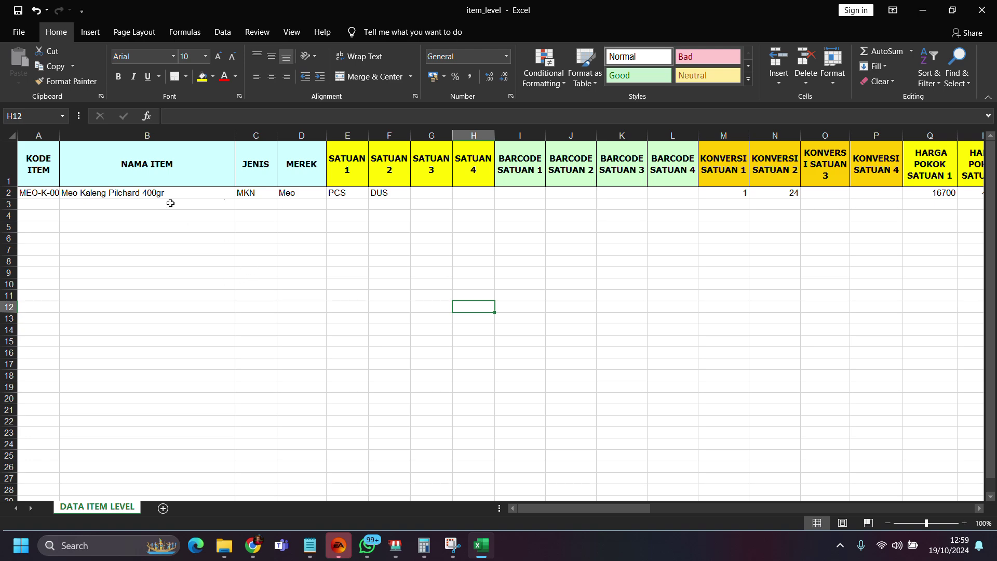
Delete the Meo Kaleng Pilchard sample row below the headers
left_click_drag(566, 509, 500, 533)
left_click(73, 193)
left_click(4, 193)
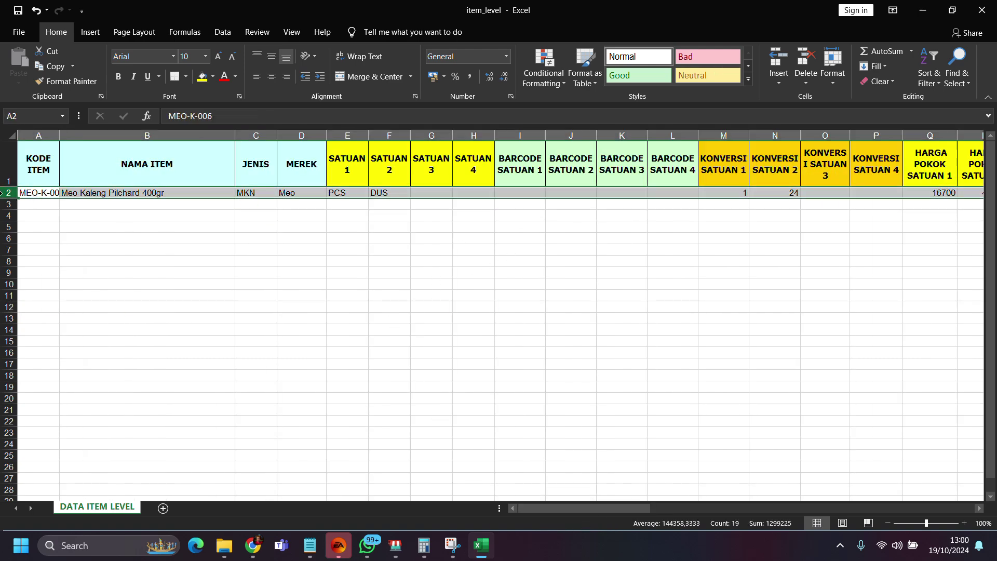
right_click(3, 193)
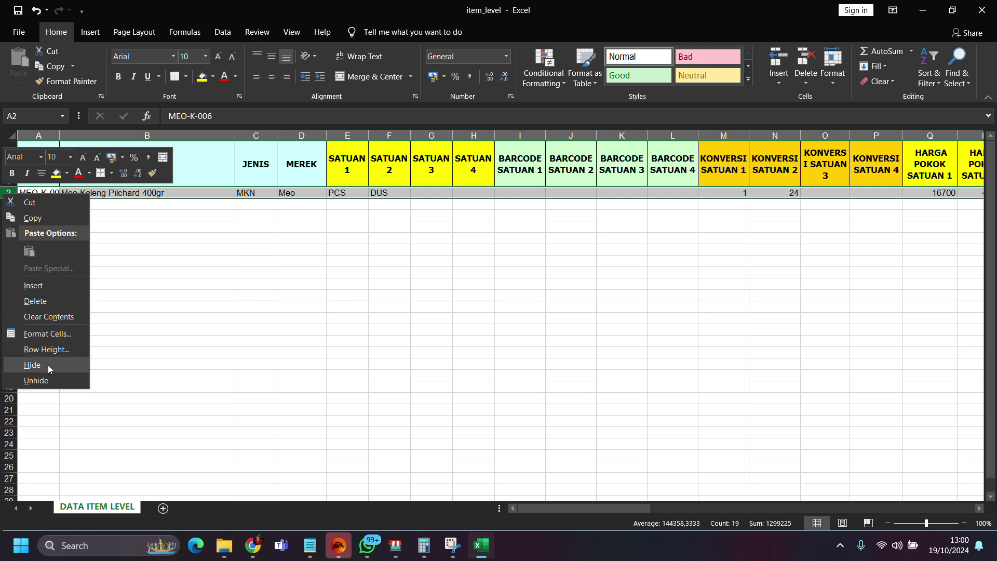
left_click(47, 302)
left_click(230, 264)
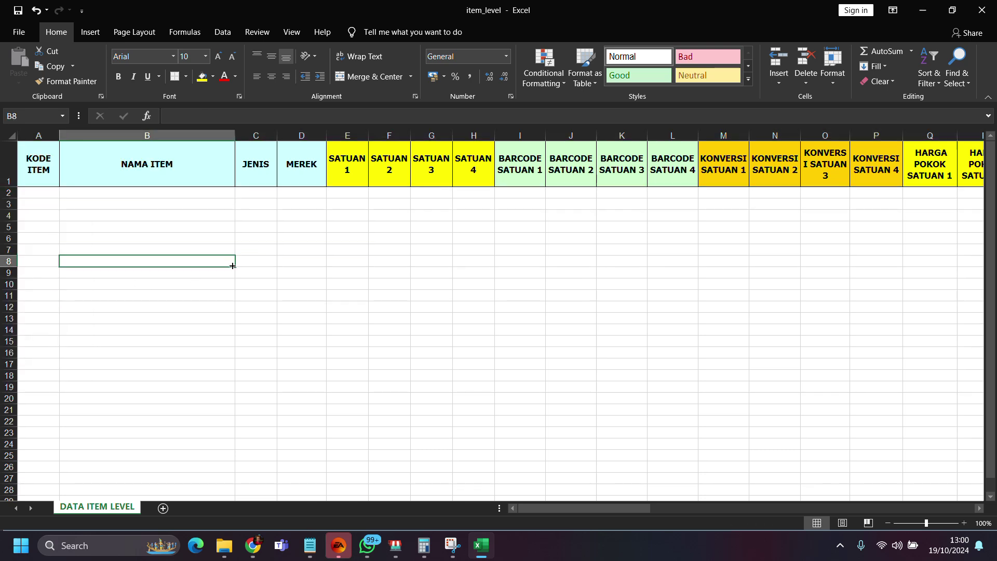
Examine the Satuan unit columns of the item level import sheet
left_click(445, 196)
left_click(447, 215)
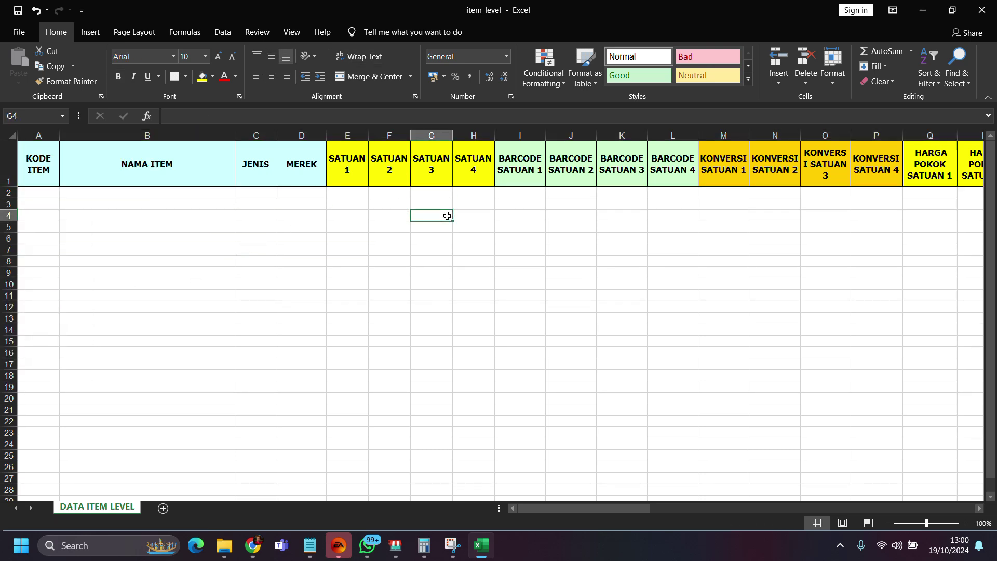
left_click(349, 176)
left_click(402, 163)
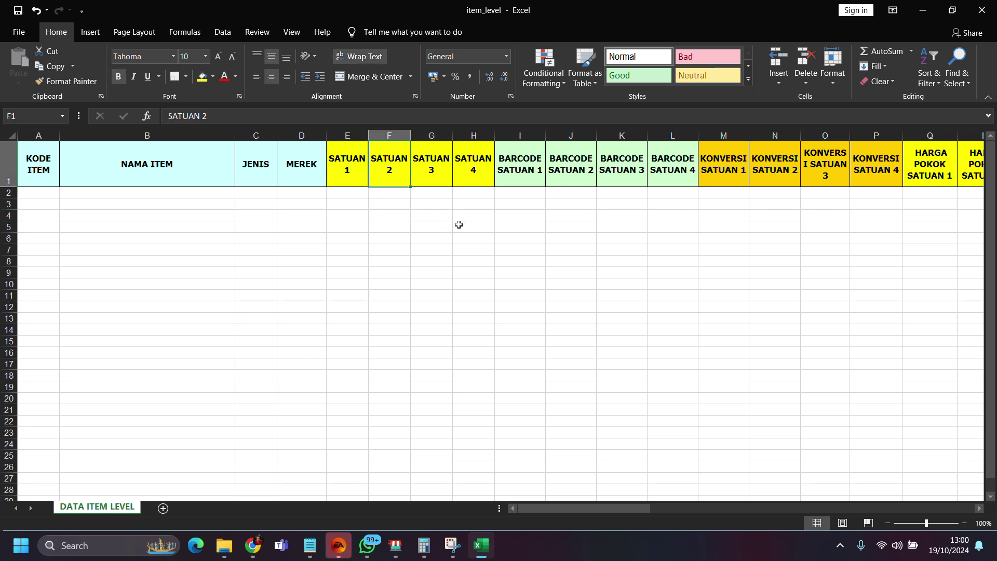
mouse_move(618, 508)
left_mouse_down()
mouse_move(693, 494)
mouse_move(604, 495)
left_mouse_up()
left_click(388, 211)
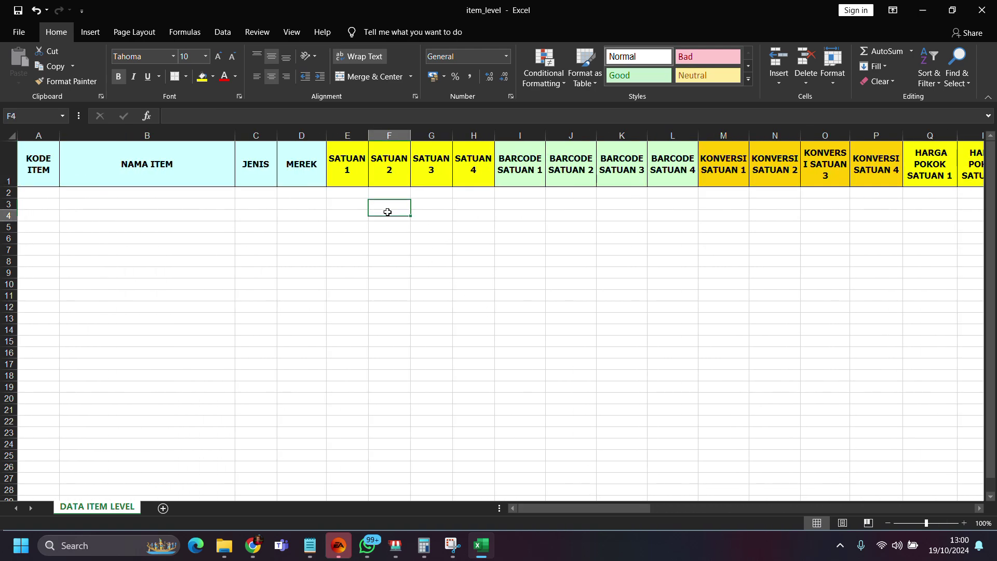
left_click(345, 192)
Enter "Cat choiize adult tuna" as the first item name in cell B2
left_click(92, 193)
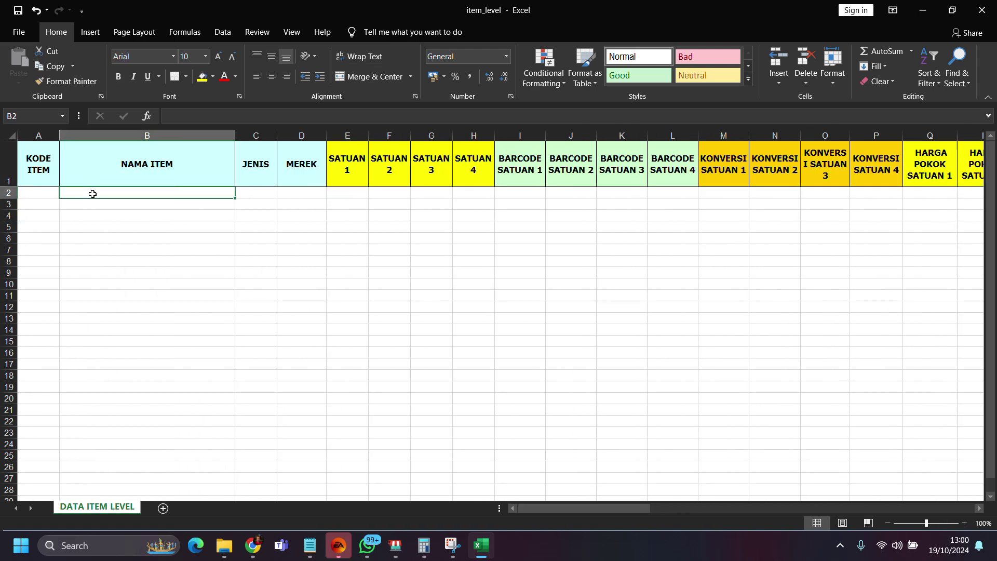
type("c")
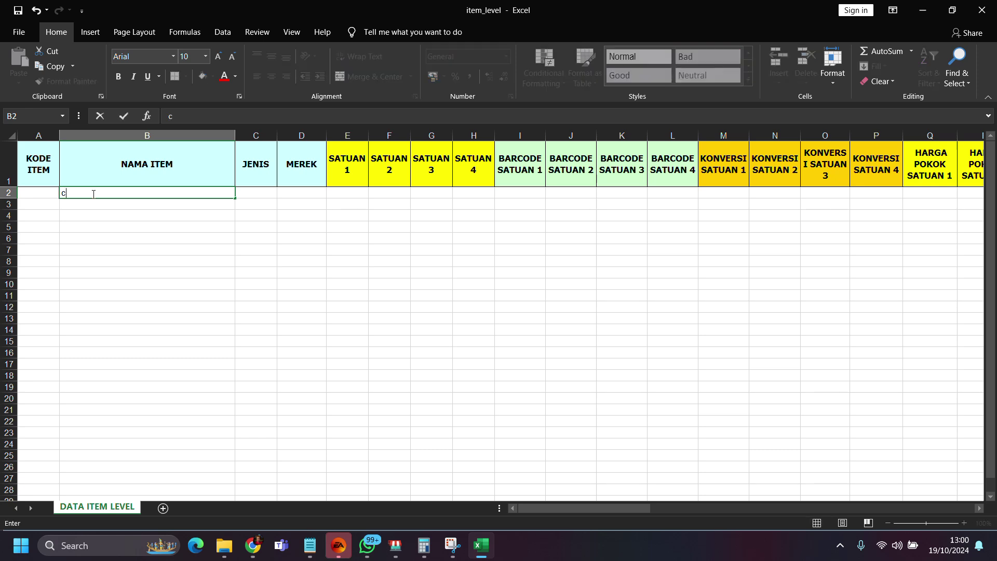
type("AT")
type("dult tuna")
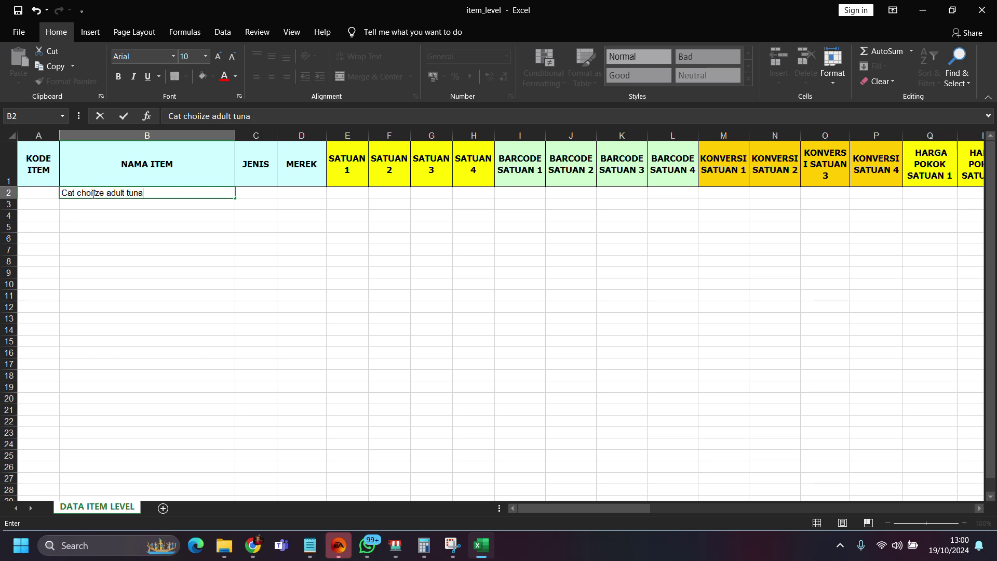
key("Return")
Copy the item name from B2 into B3
left_click(93, 193)
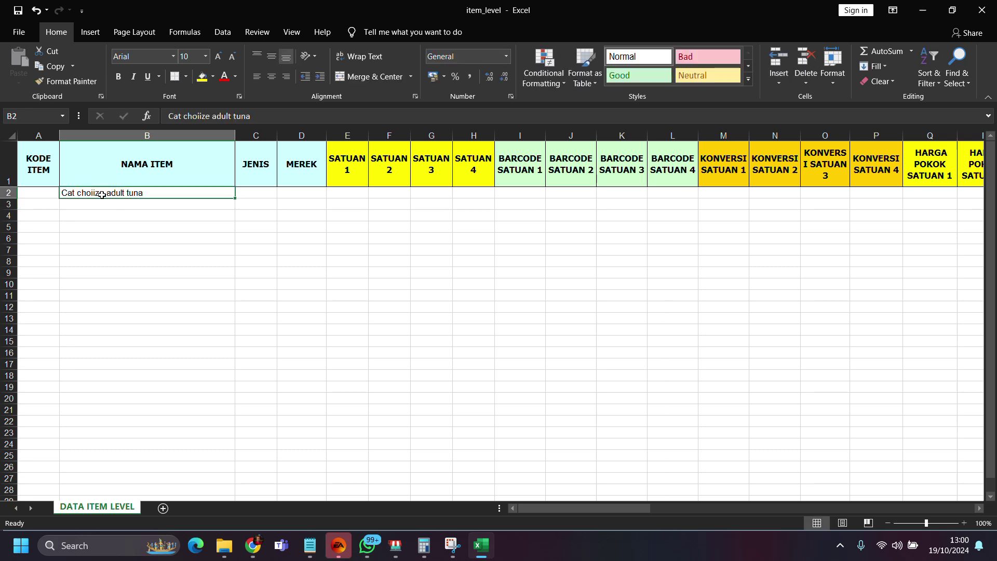
key("ctrl+c")
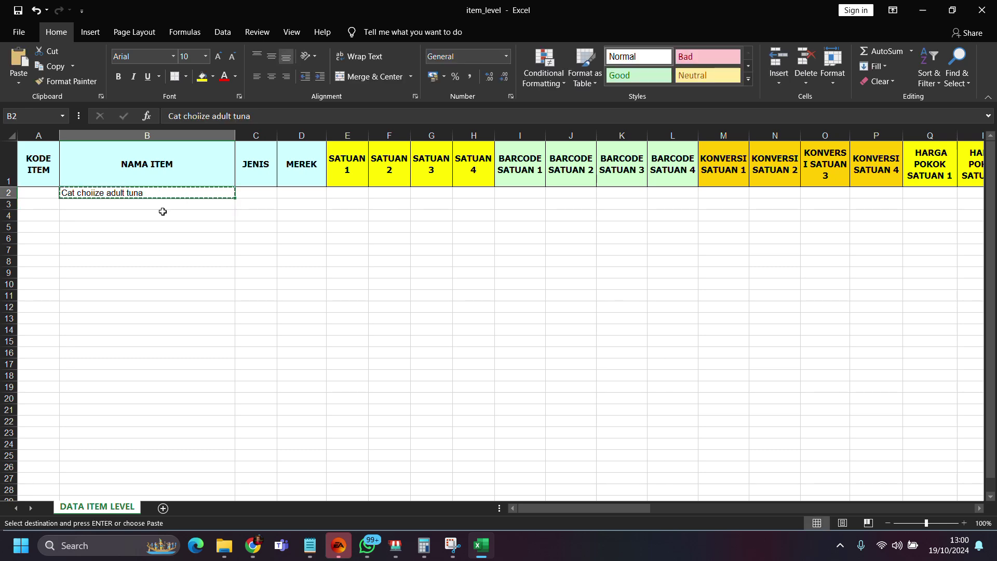
left_click(158, 213)
left_click(148, 205)
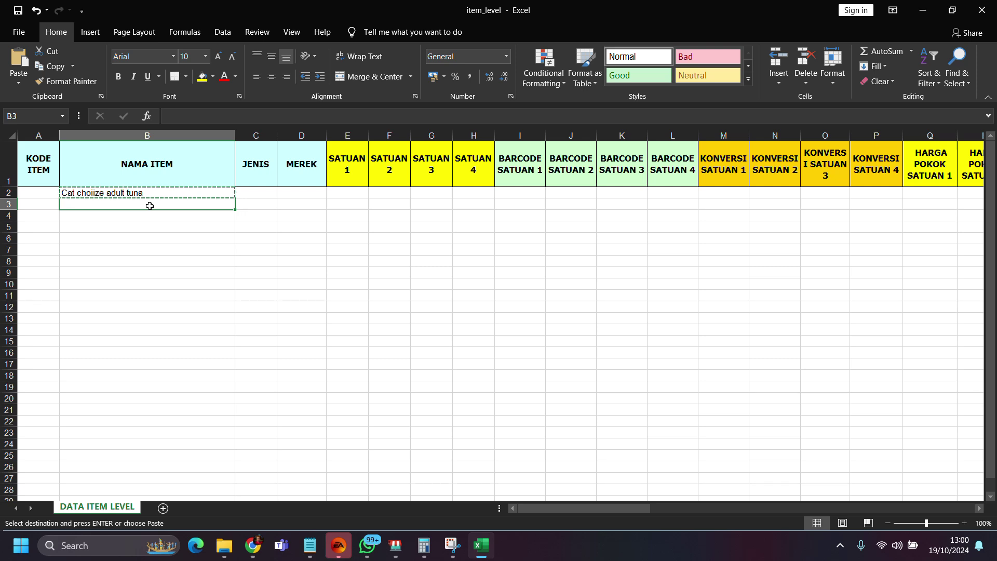
key("ctrl+v")
key("Down")
key("ctrl+v")
key("ctrl+Down")
key("ctrl+v")
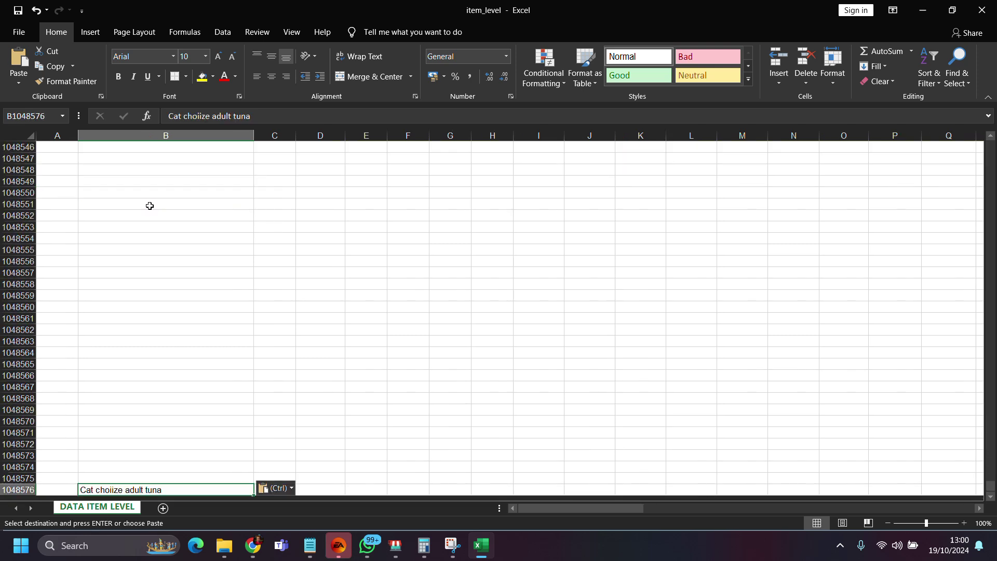
key("ctrl+z")
key("ctrl+z")
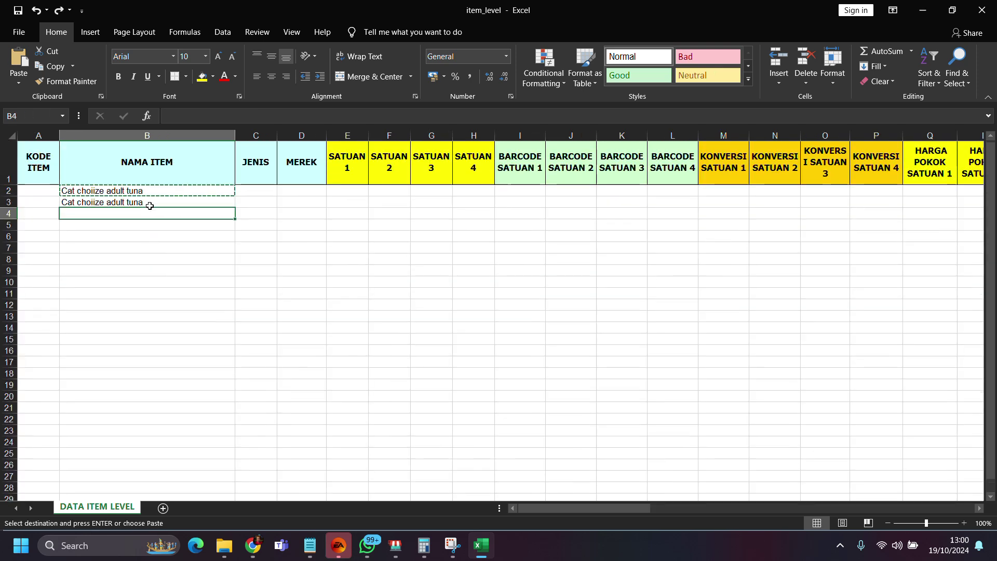
Paste the copied item name into B4 and B5
key("ctrl+v")
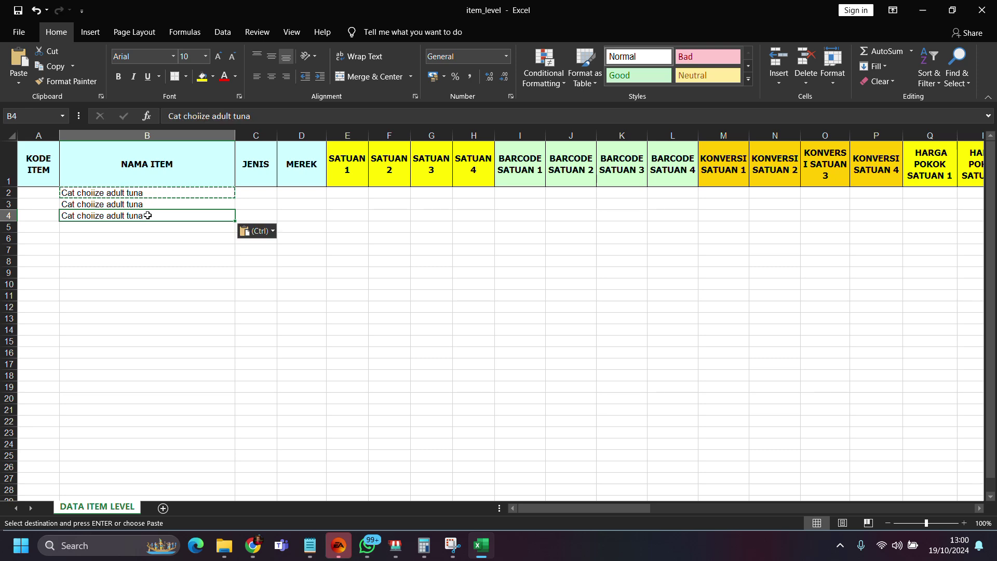
key("Down")
key("ctrl+v")
Change the name in B4 to "Cat choiize kitten tuna" and the name in B5 to "Cat choiize kitten salmon"
double_click(144, 216)
left_click_drag(143, 216, 106, 216)
type("kitten tuna")
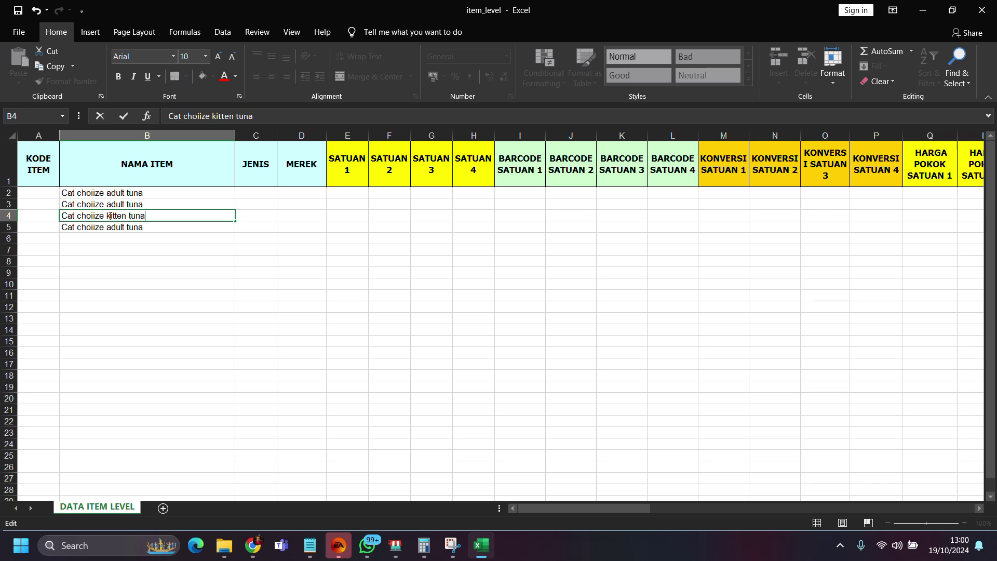
double_click(147, 227)
left_click_drag(147, 227, 106, 230)
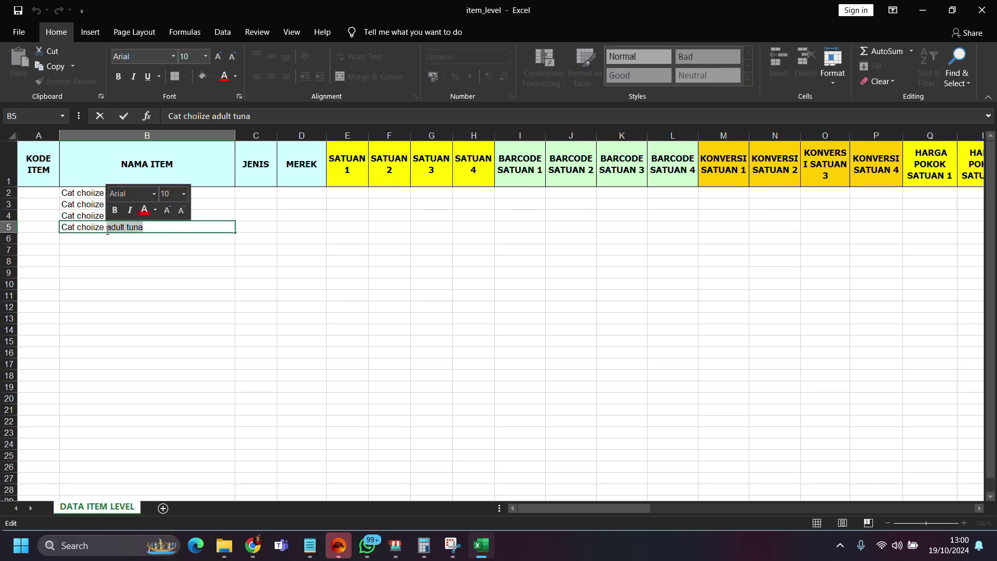
type("kitten salm")
type("on")
left_click(129, 204)
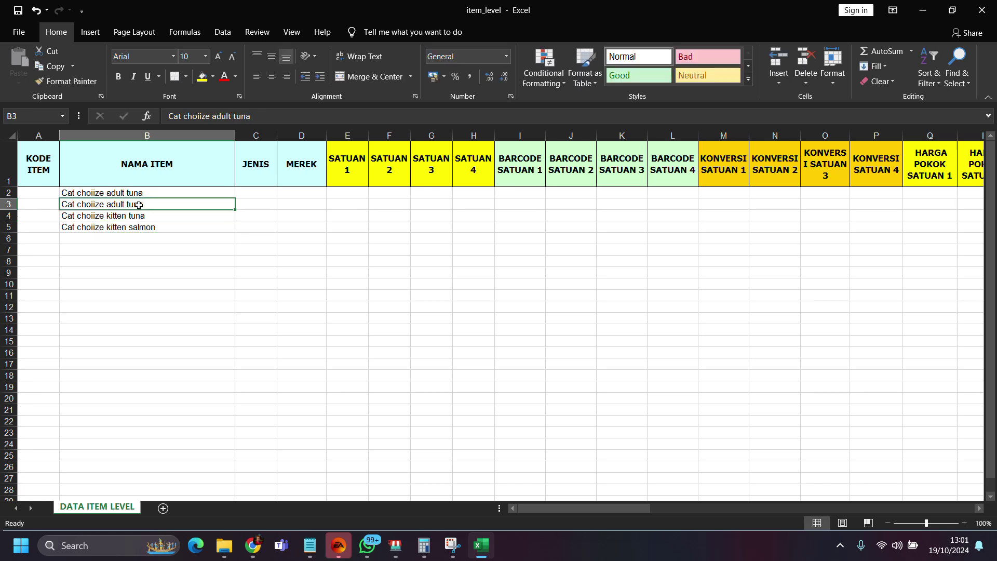
Change the item name in B3 to "Cat choiize adult salmon"
double_click(156, 203)
key("BackSpace")
key("BackSpace")
key("BackSpace")
key("BackSpace")
type("salmo")
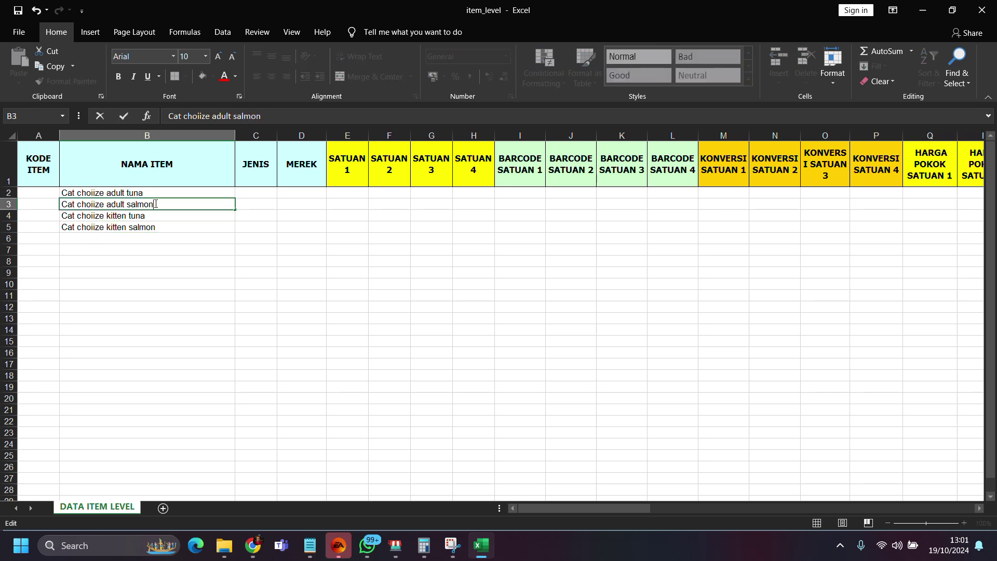
left_click(174, 271)
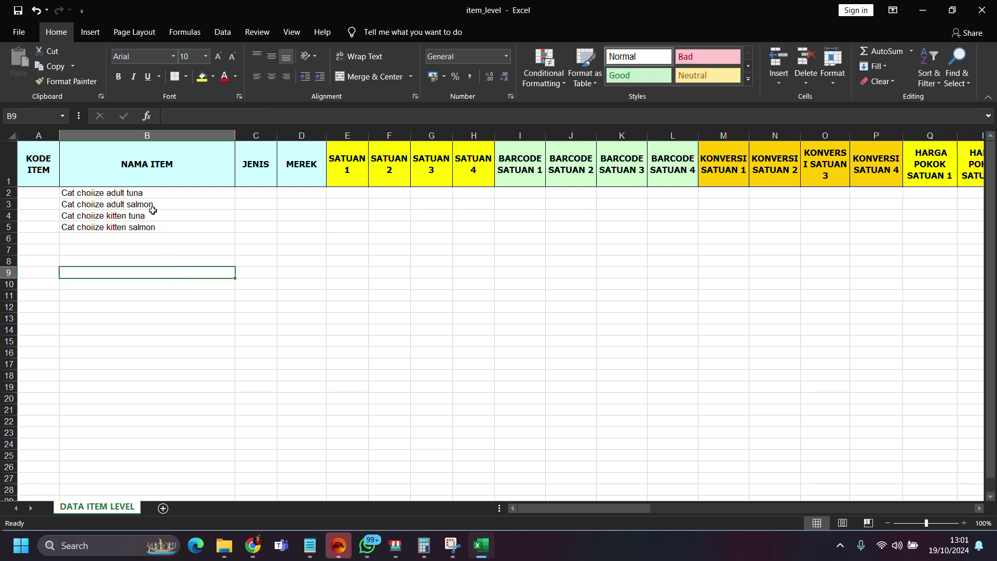
Correct the spelling of "choiize" to "choize" in all four item names in B2 to B5
double_click(98, 192)
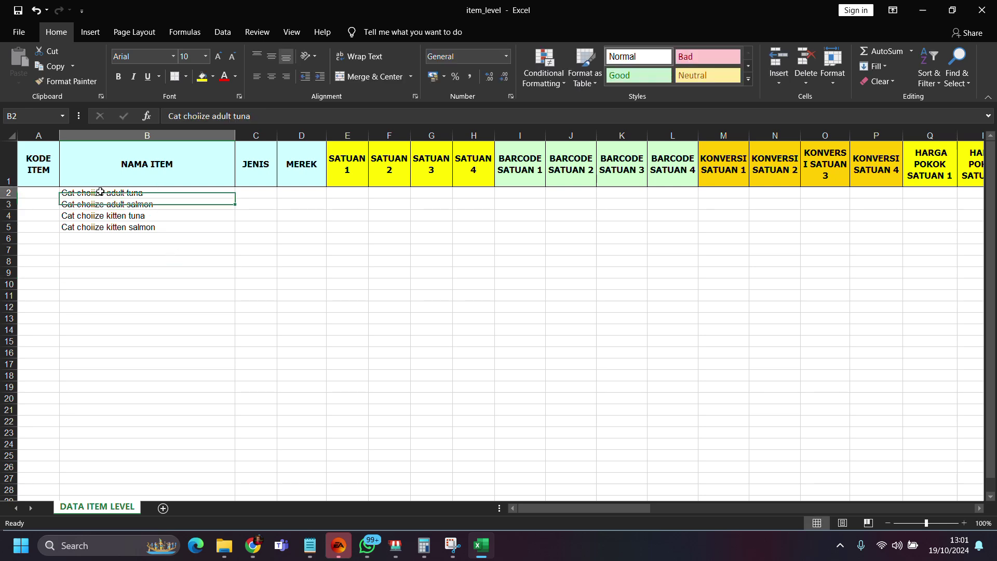
key("BackSpace")
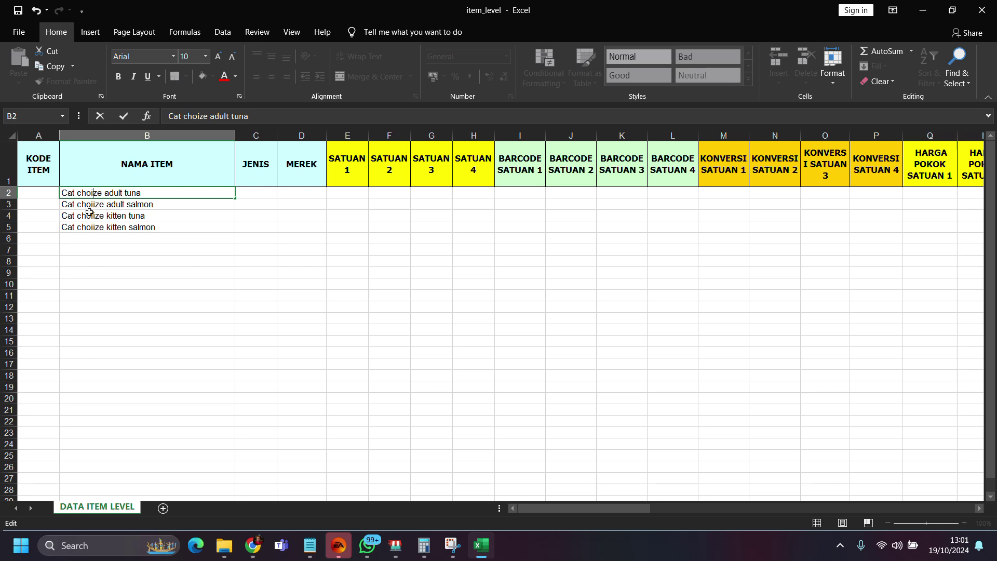
left_click(99, 202)
double_click(96, 203)
key("BackSpace")
left_click(96, 217)
double_click(97, 217)
key("BackSpace")
left_click(97, 227)
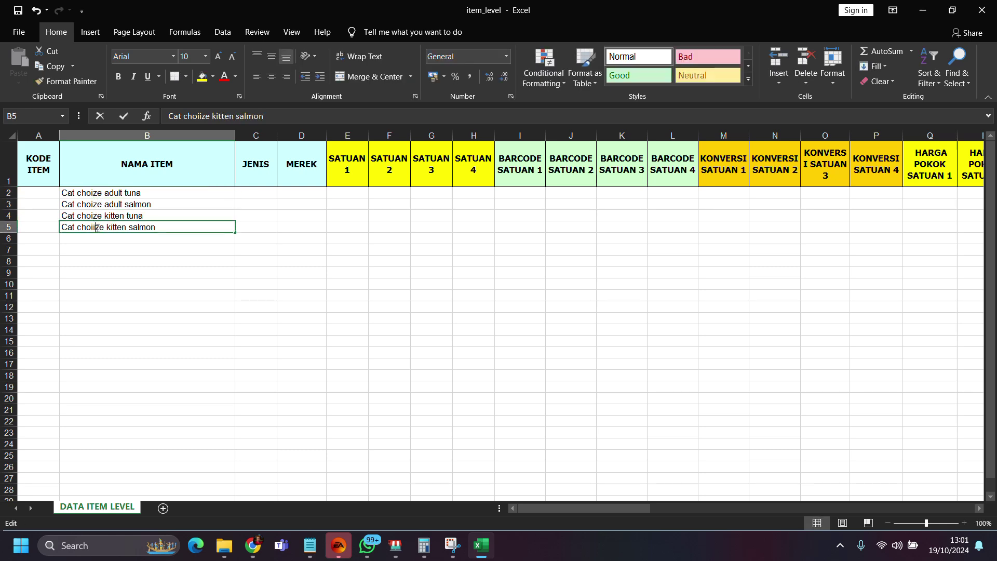
double_click(97, 228)
key("BackSpace")
left_click(127, 283)
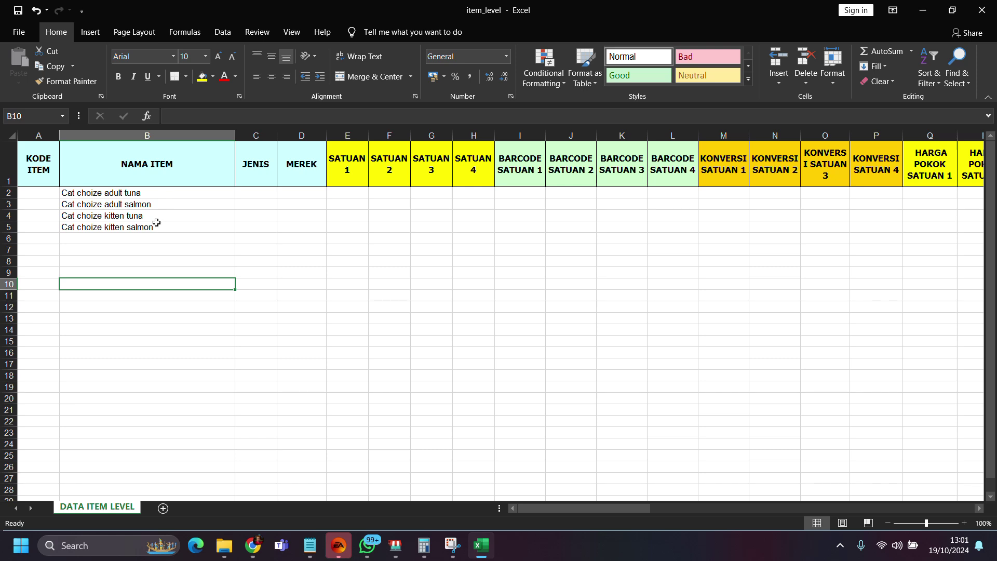
Enter the item codes CCZAT, CCZAS, CCZKT and CCZKS in cells A2 to A5
left_click(49, 191)
type("cc")
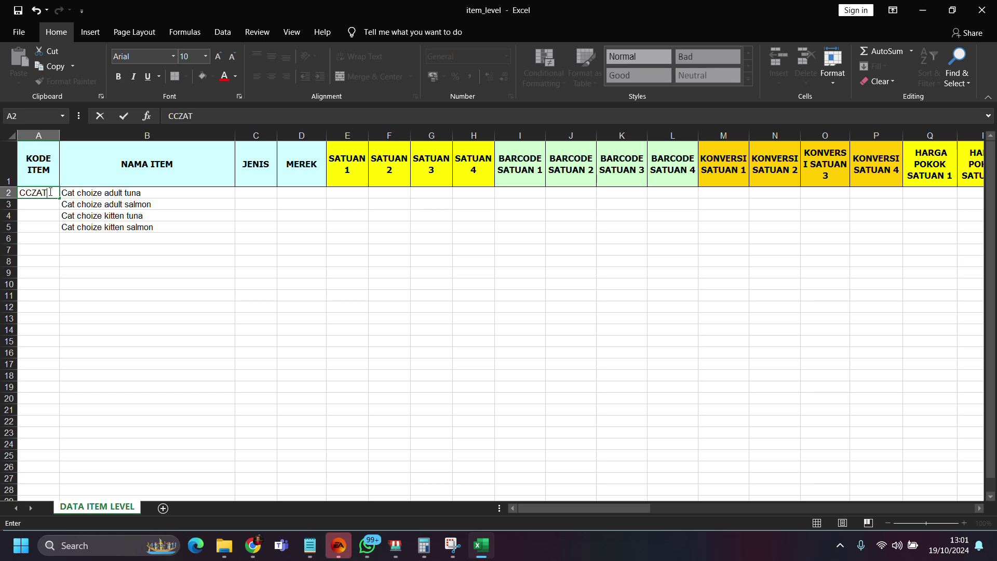
key("Return")
type("CCZ")
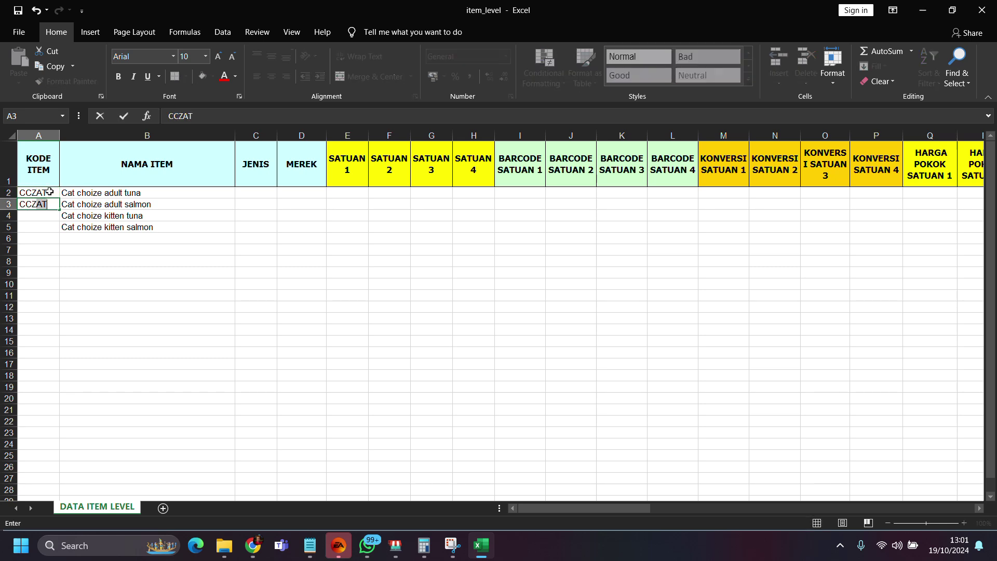
type("AS")
key("Return")
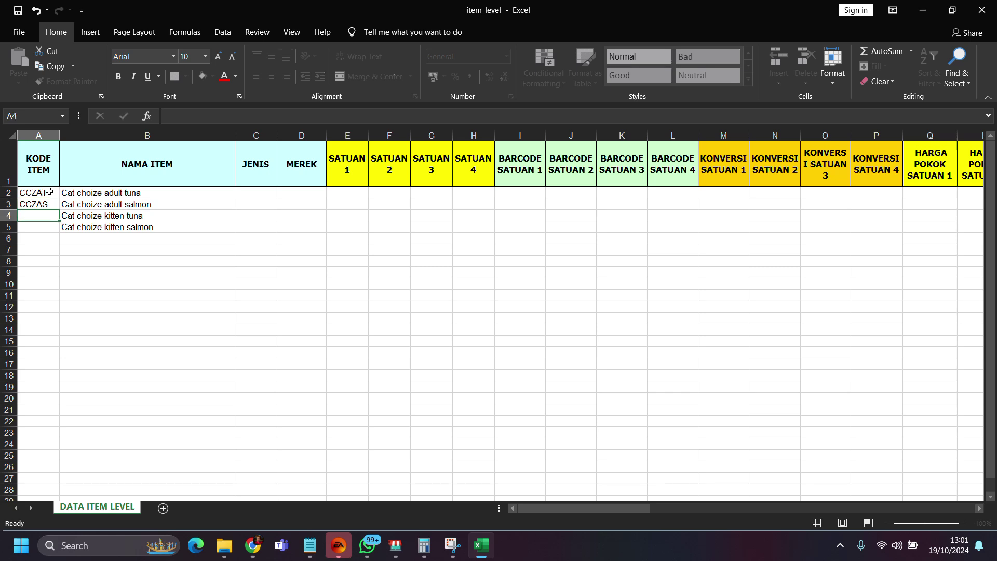
type("CCZKT")
key("Return")
type("C")
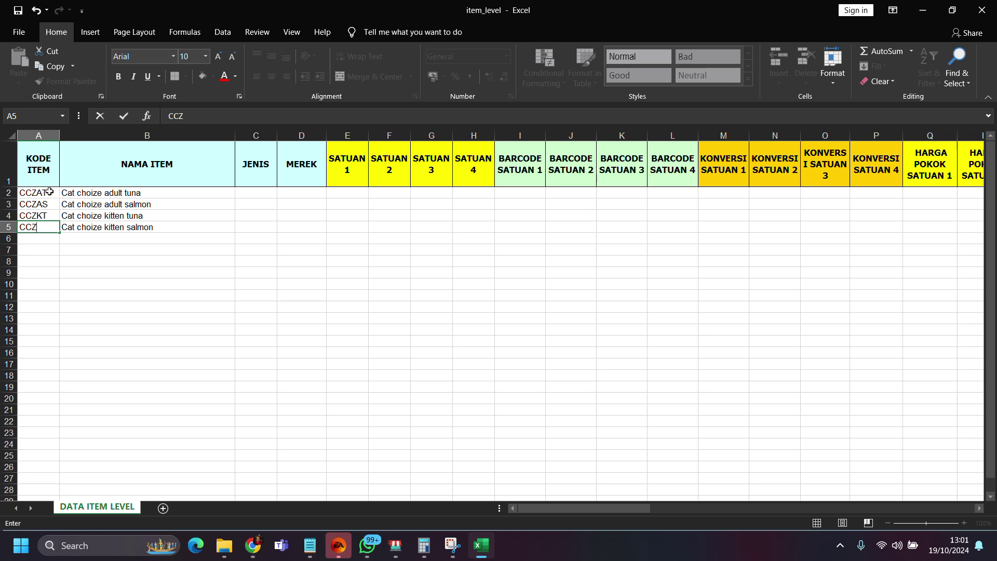
type("KS")
left_click(201, 295)
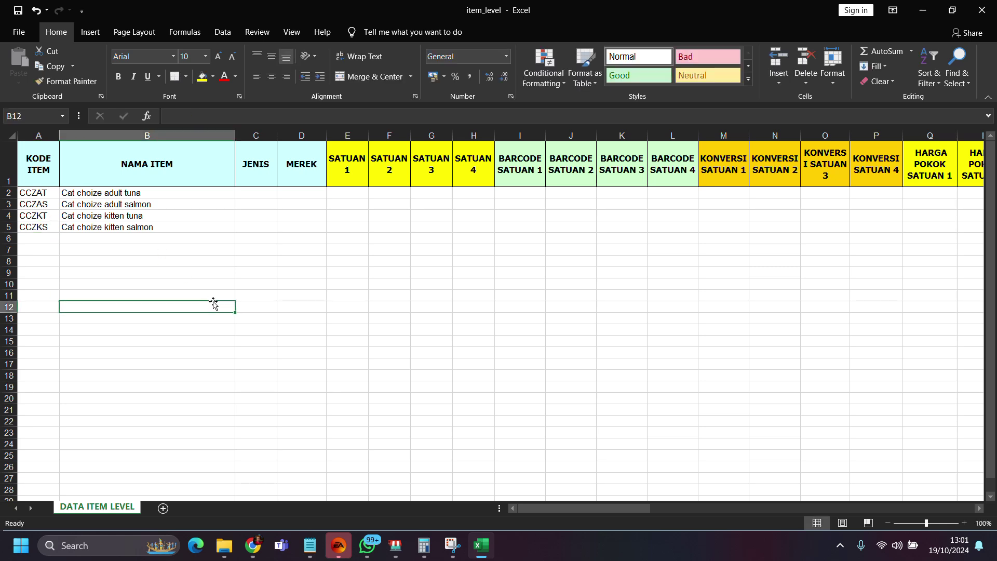
Review the import requirements in Ketoko's item level import window and return to the Excel template
left_click(256, 194)
mouse_move(395, 546)
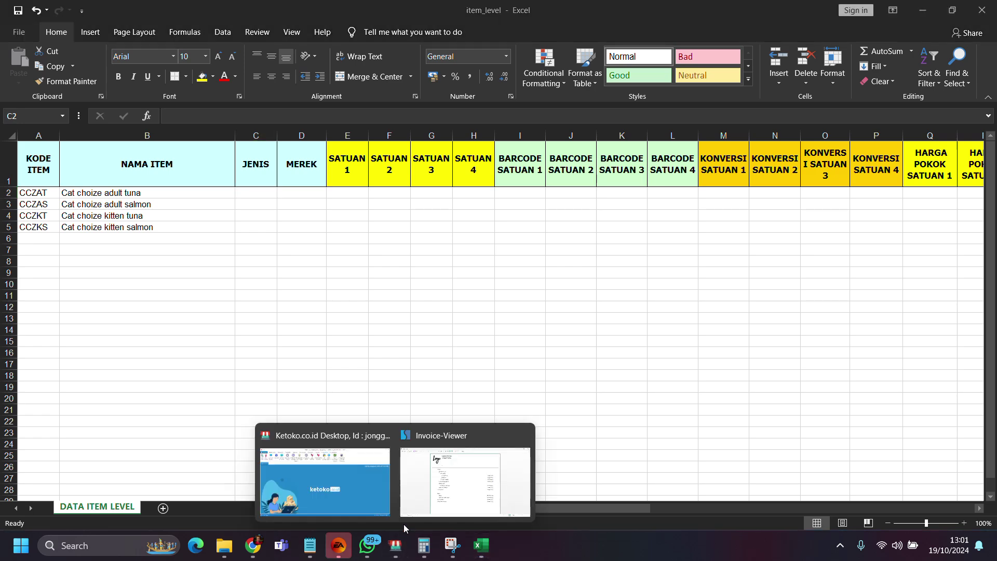
left_click(349, 442)
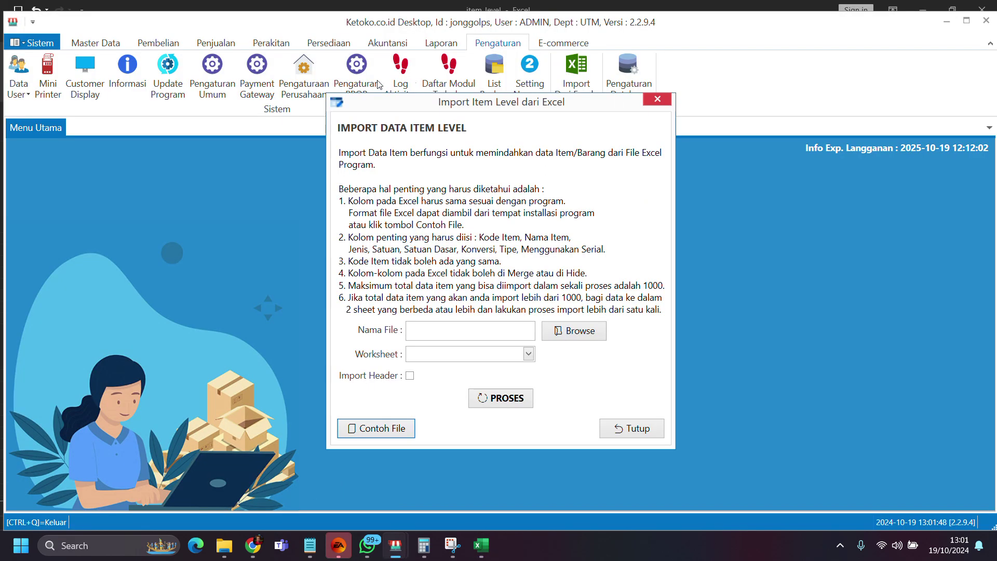
mouse_move(402, 555)
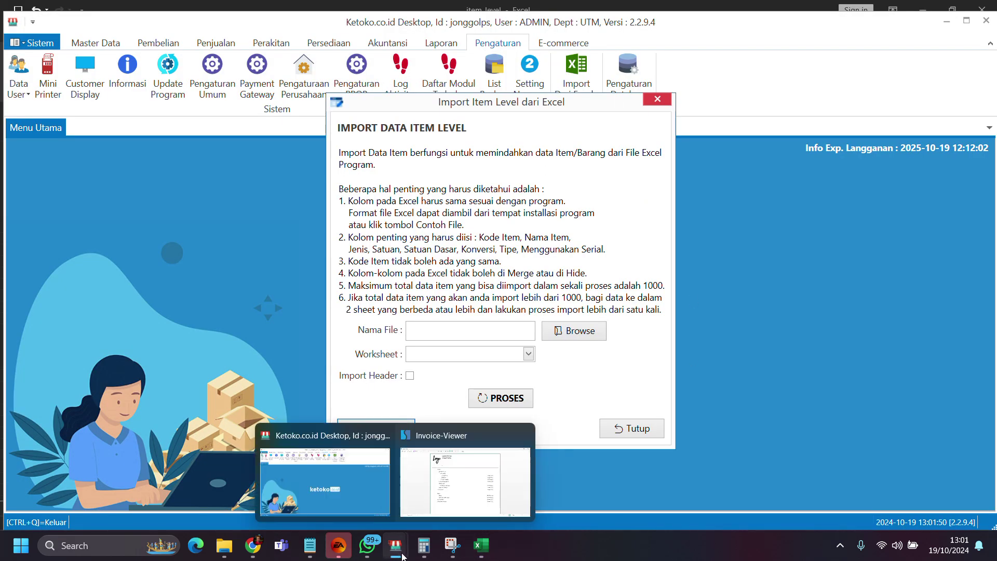
left_click(481, 545)
left_click(258, 247)
Enter MKN as the first item's JENIS in cell C2
left_click(251, 193)
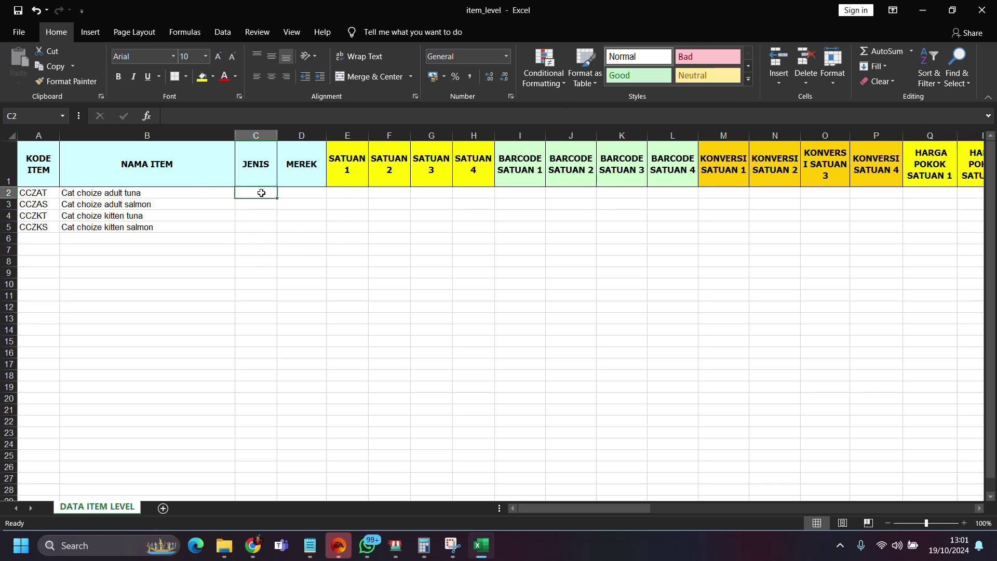
type("MKLN")
key("BackSpace")
key("BackSpace")
type("N")
key("Return")
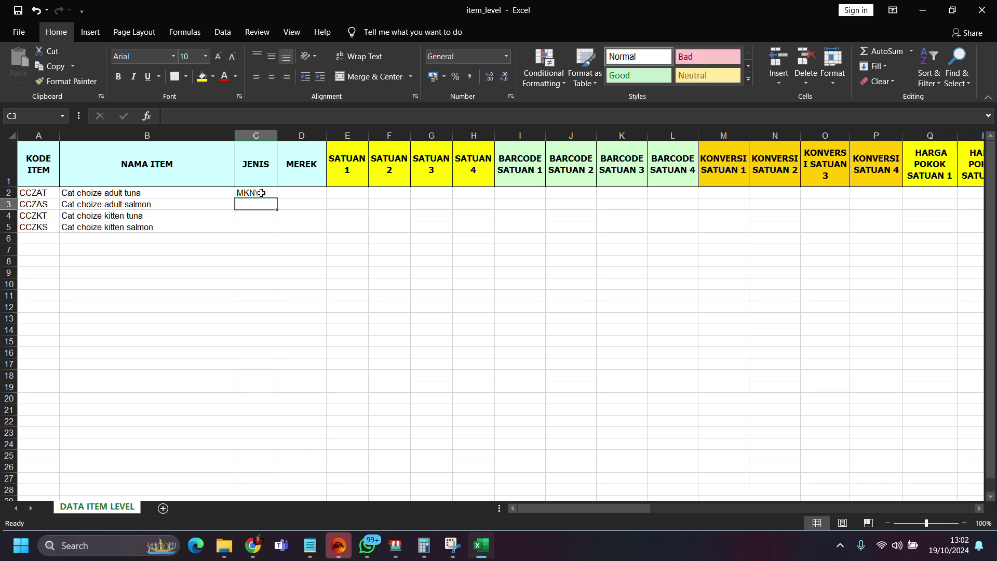
double_click(262, 193)
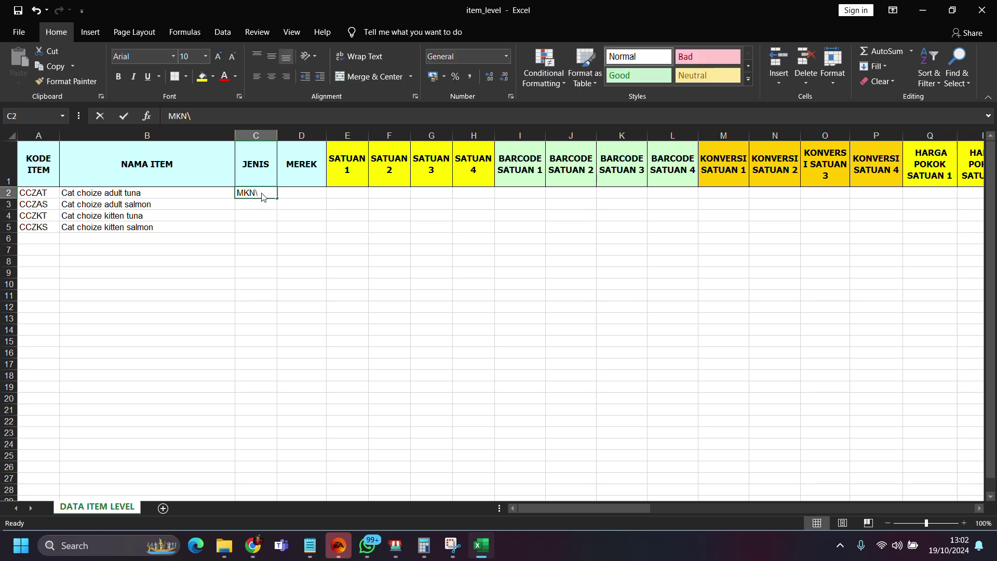
left_click(291, 192)
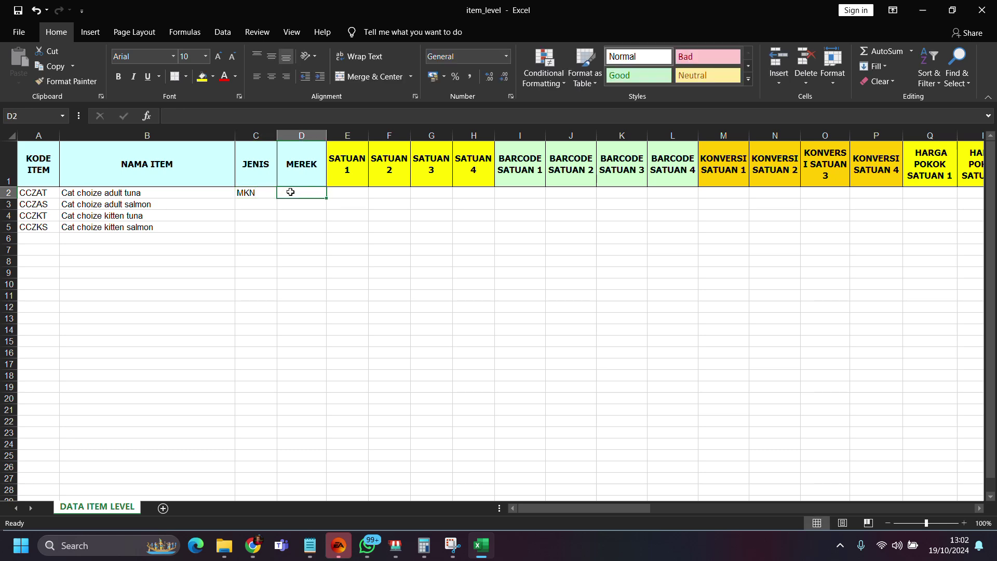
Enter CAT CHOIZE as the MEREK in D2 and fill the JENIS and MEREK values down to row 5
type("CA")
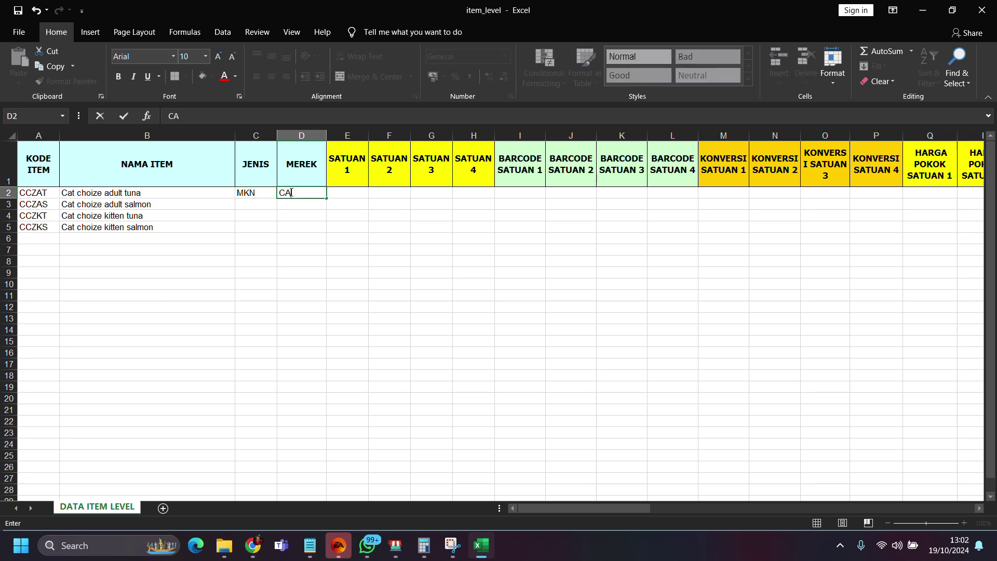
type("T CHOIZE")
left_click(344, 213)
left_click(253, 197)
left_click_drag(252, 196, 328, 232)
left_click(380, 214)
Enter PCS as SATUAN 1 in E2 and SAK as SATUAN 2 in F2
left_click(340, 190)
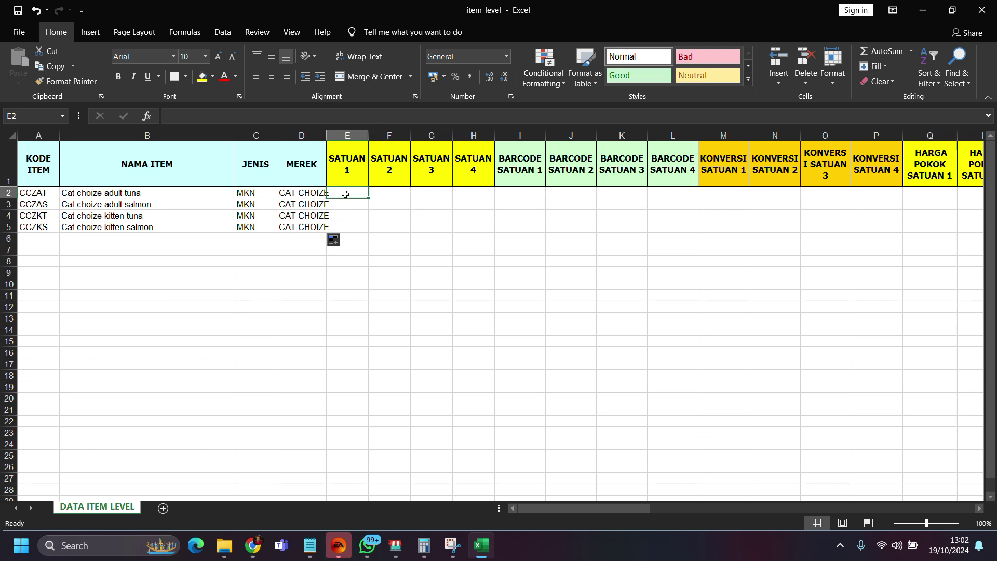
type("PCS")
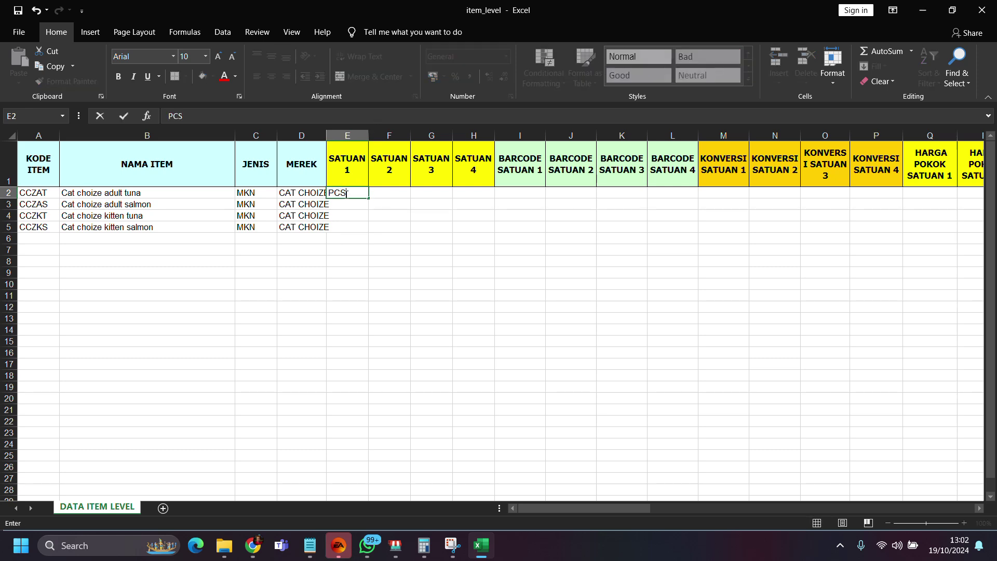
key("Tab")
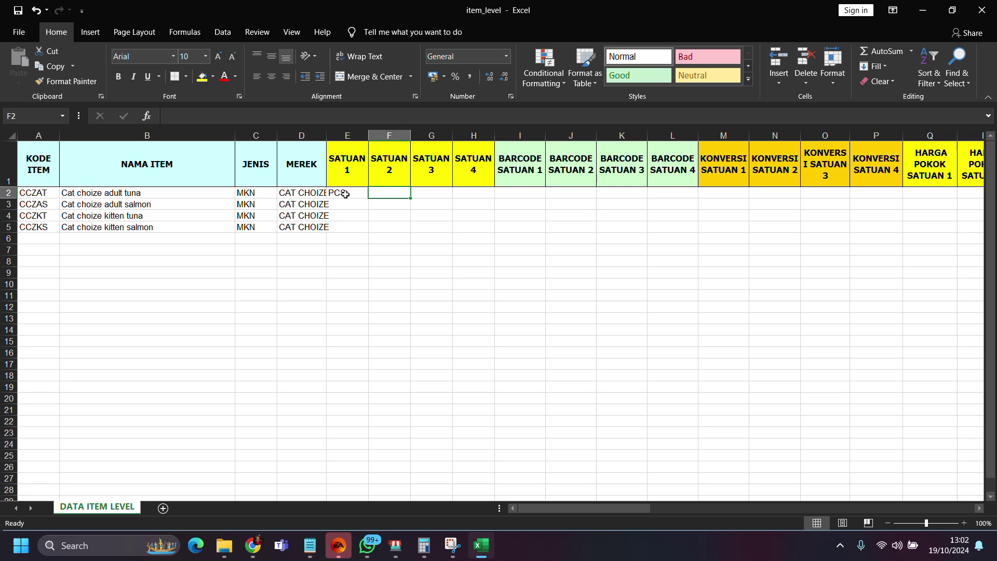
type("SAK")
key("Return")
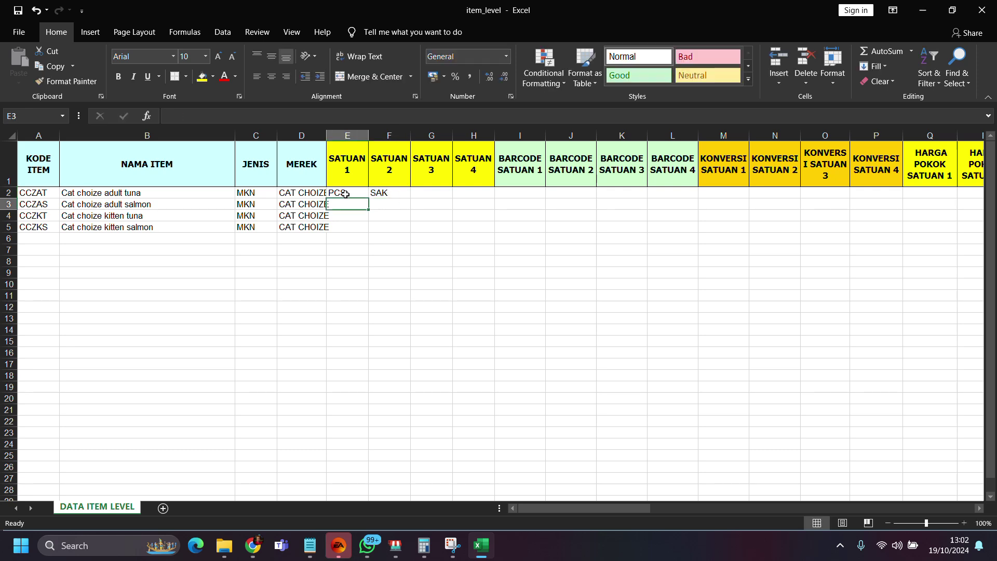
Fill the PCS and SAK units from row 2 down to row 5
left_click(345, 194)
key("shift+Right")
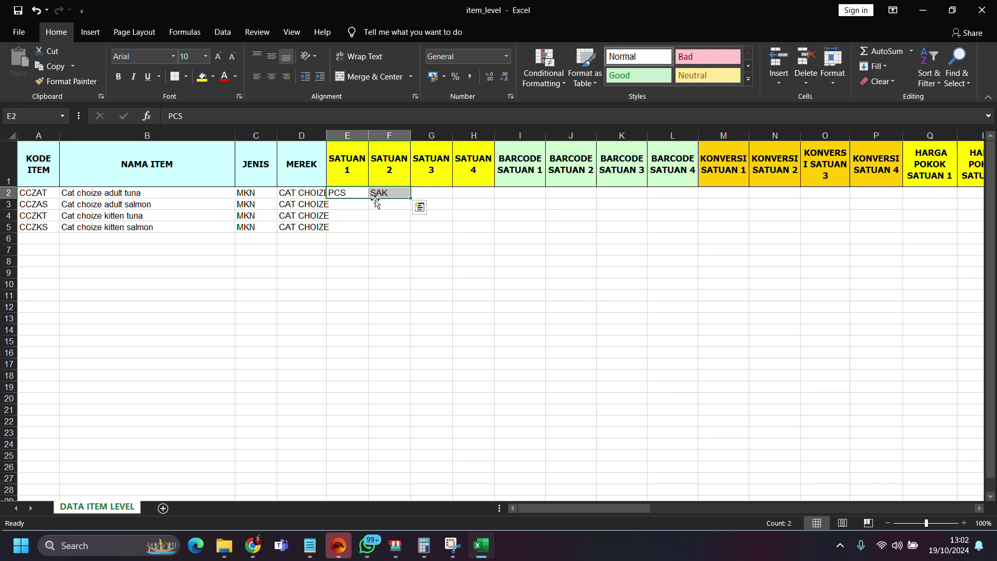
left_click_drag(411, 197, 413, 233)
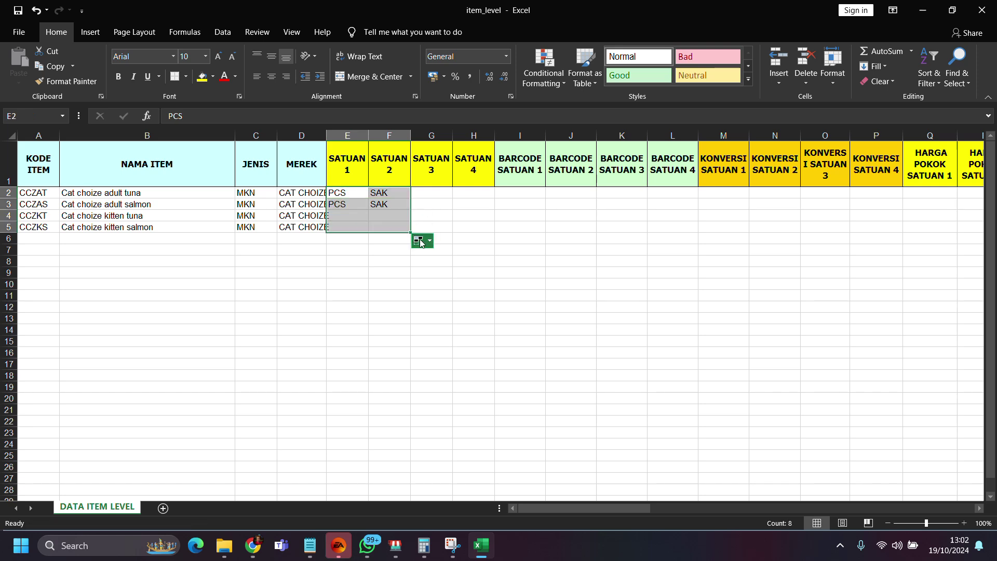
left_click(433, 249)
left_click(516, 217)
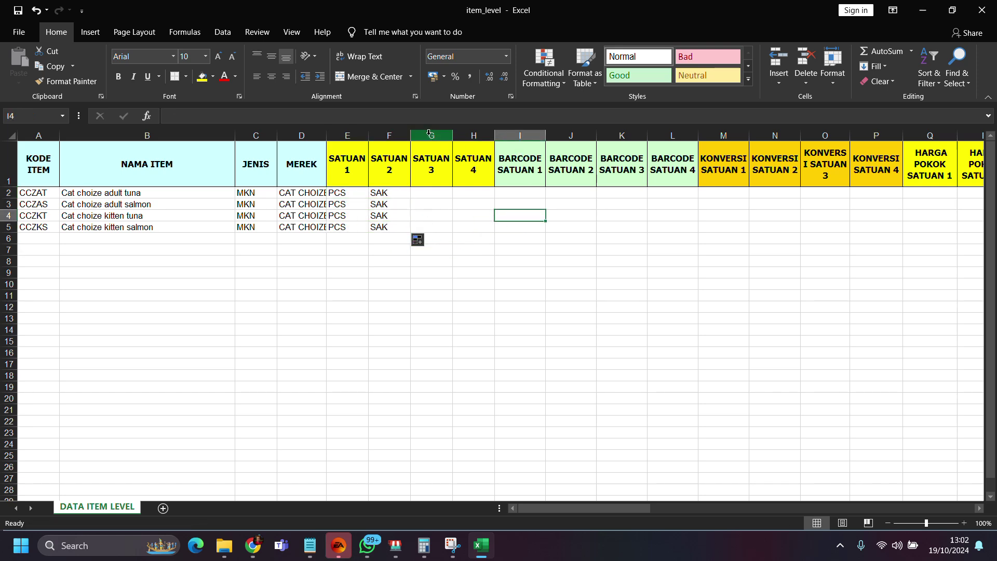
Hide the unused SATUAN 3 and 4 columns (G:H) and the four BARCODE SATUAN columns (I:L)
left_click_drag(448, 136, 466, 136)
right_click(466, 137)
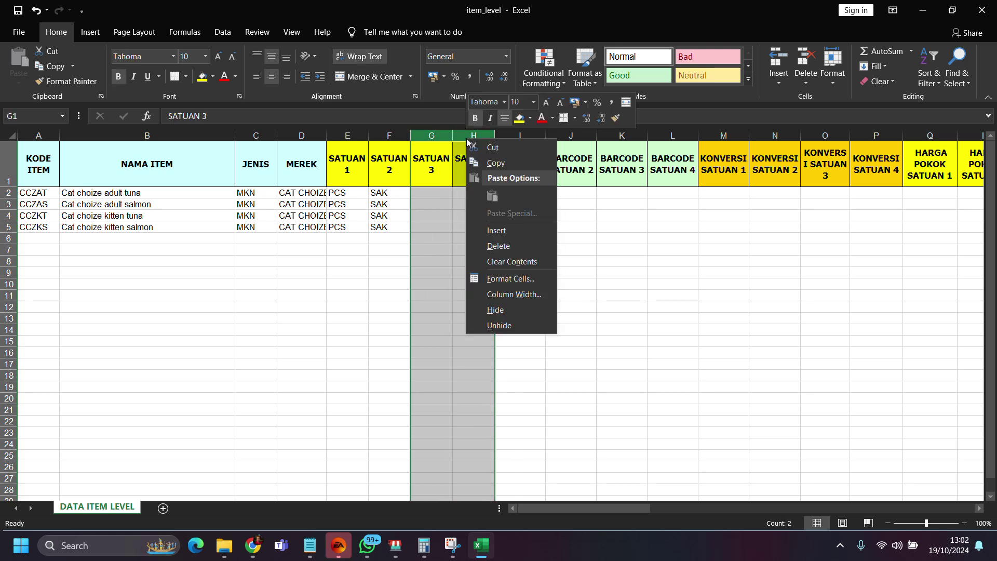
left_click(502, 315)
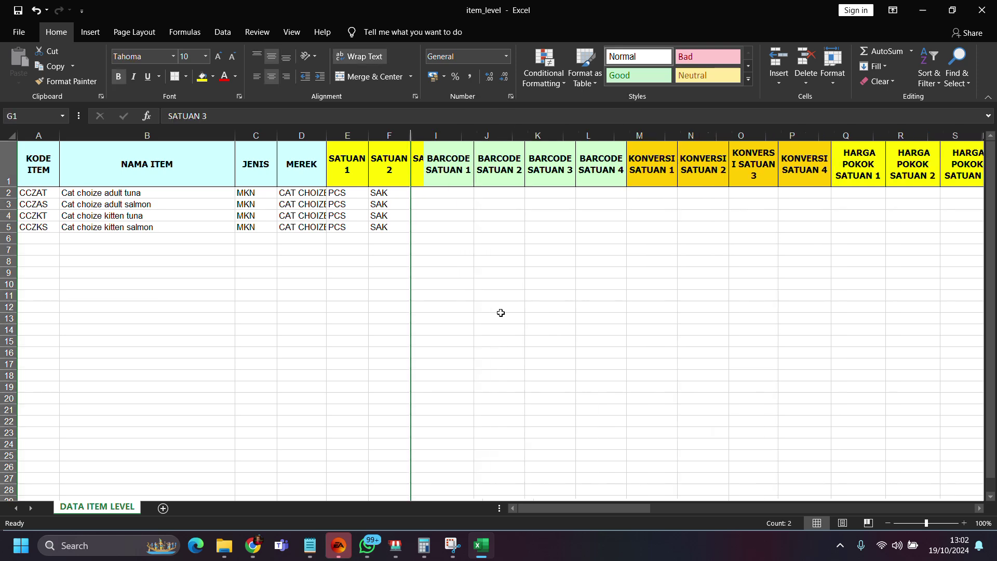
left_click_drag(450, 136, 591, 133)
right_click(591, 133)
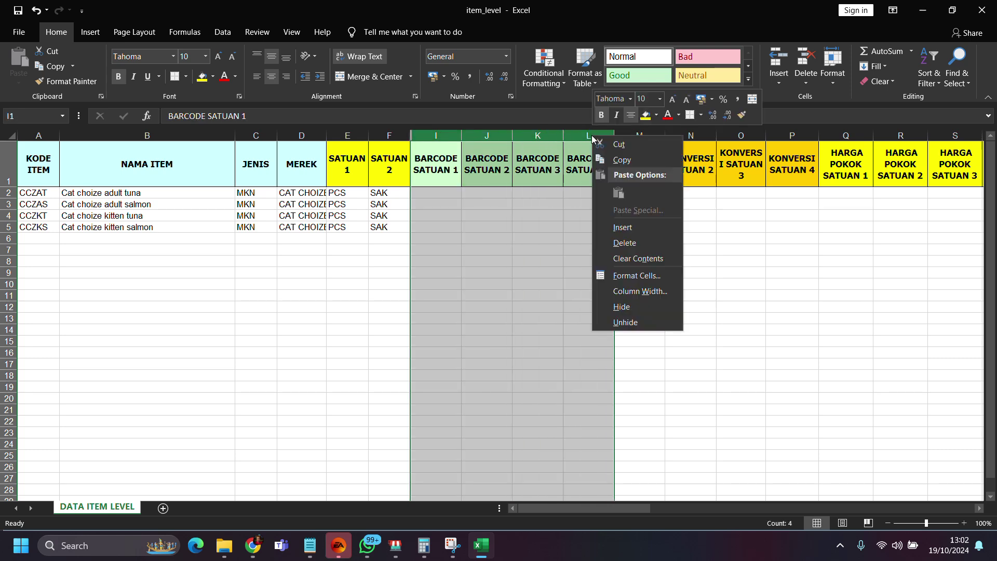
left_click(623, 307)
left_click(603, 274)
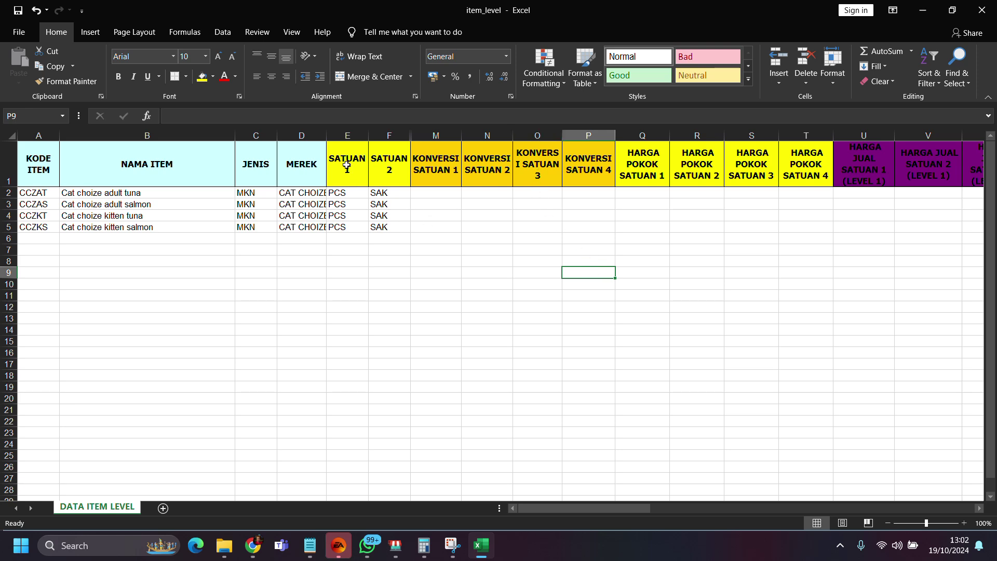
Hide the KONVERSI SATUAN 3 and 4 columns (O:P) and the HARGA POKOK SATUAN 3 and 4 columns (S:T)
left_click_drag(538, 135, 579, 134)
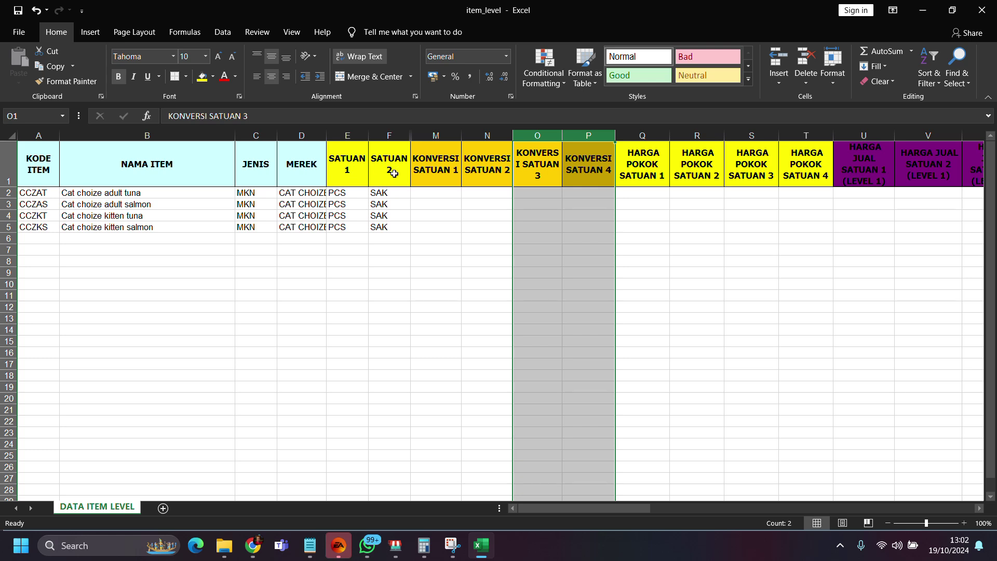
right_click(601, 134)
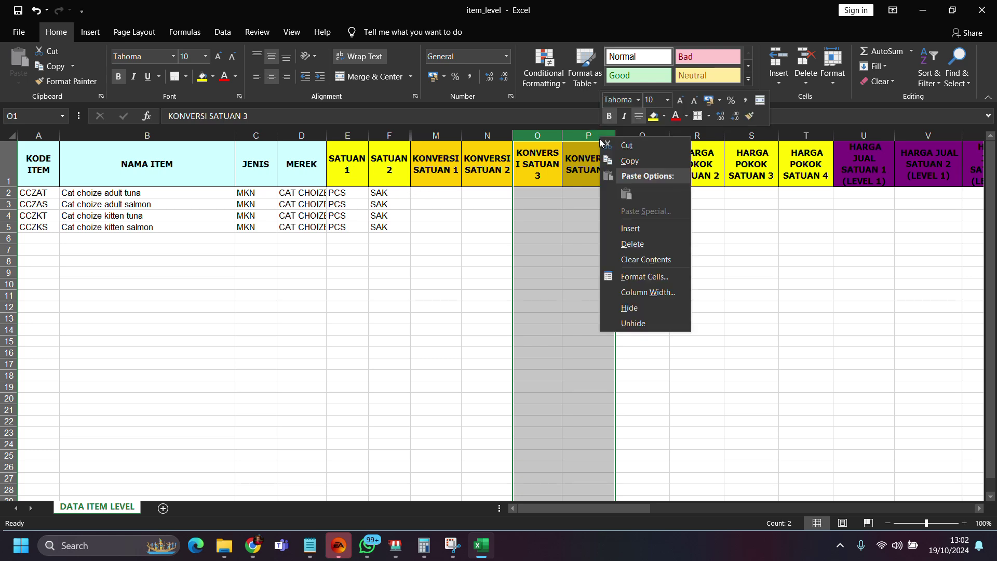
left_click(632, 309)
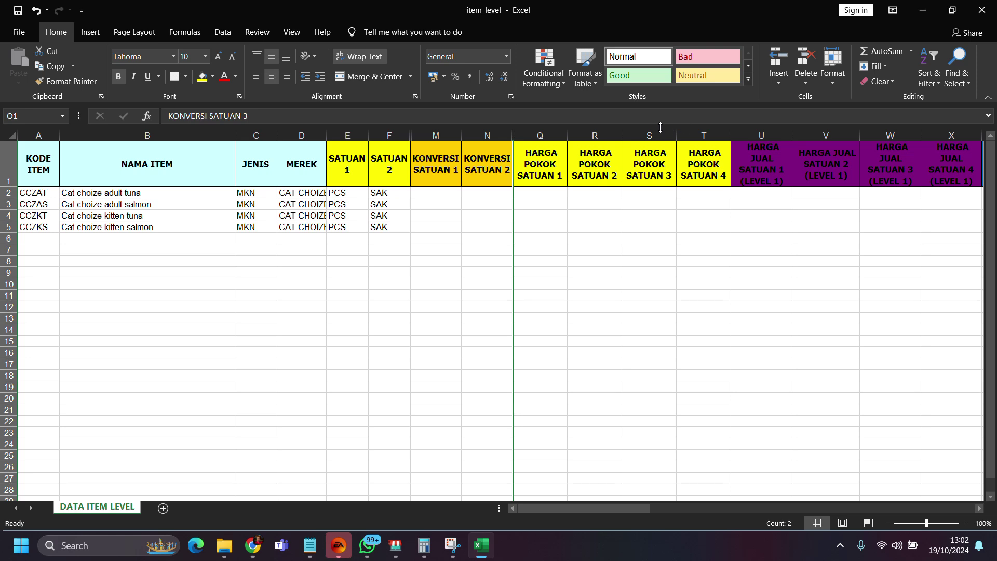
left_click_drag(659, 134, 701, 135)
right_click(702, 135)
left_click(727, 306)
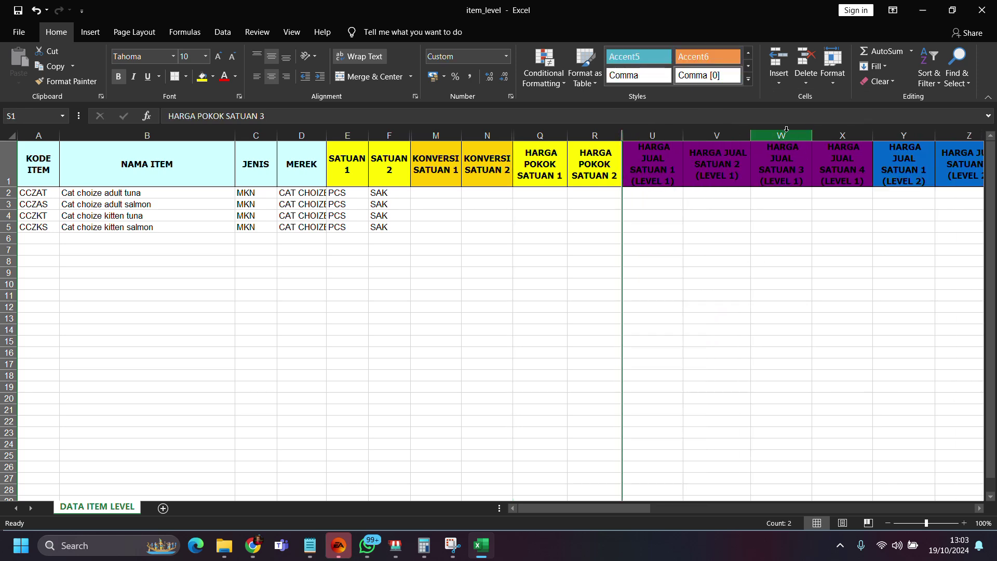
left_click(797, 130)
left_click_drag(797, 130, 843, 145)
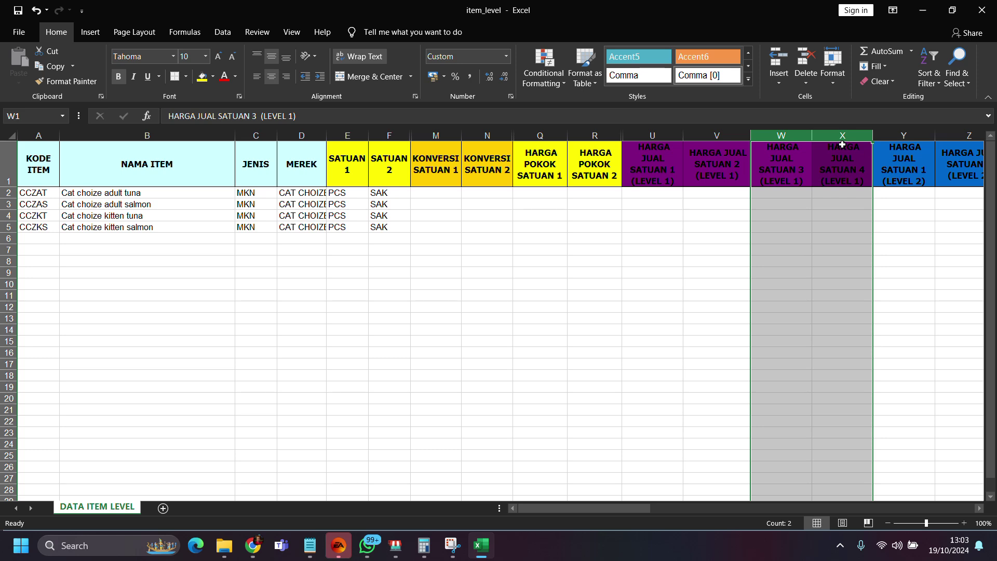
right_click(842, 135)
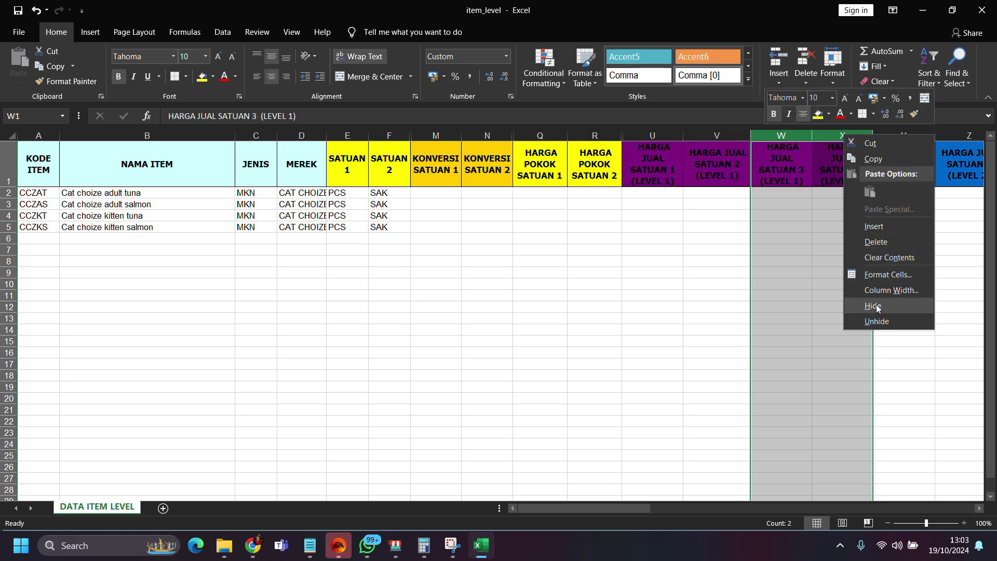
left_click(757, 305)
left_click(716, 307)
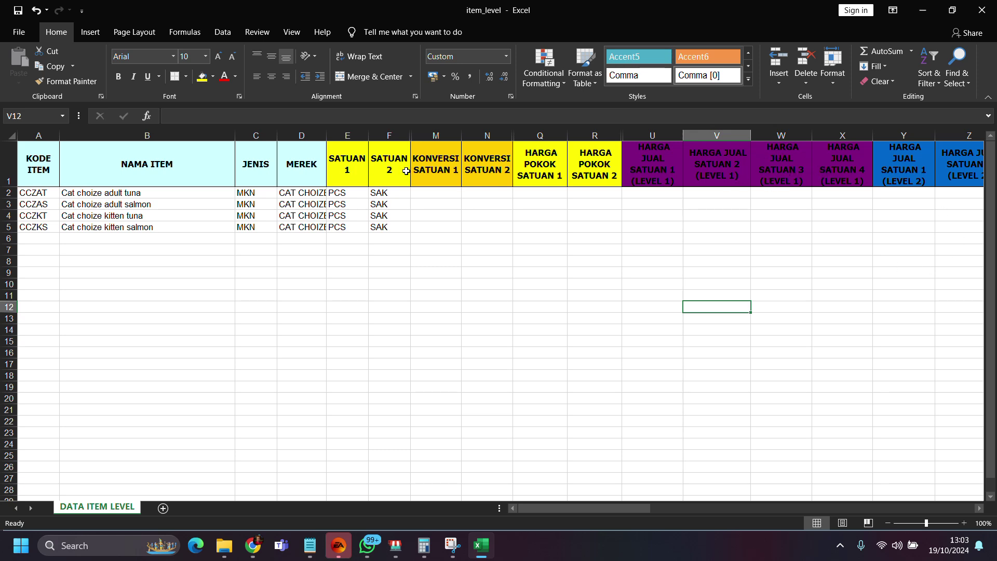
Hide the HARGA JUAL SATUAN 3 and 4 columns for LEVEL 1 (W:X) and LEVEL 2 (AA:AB)
left_click_drag(782, 133, 845, 134)
right_click(845, 135)
left_click(885, 302)
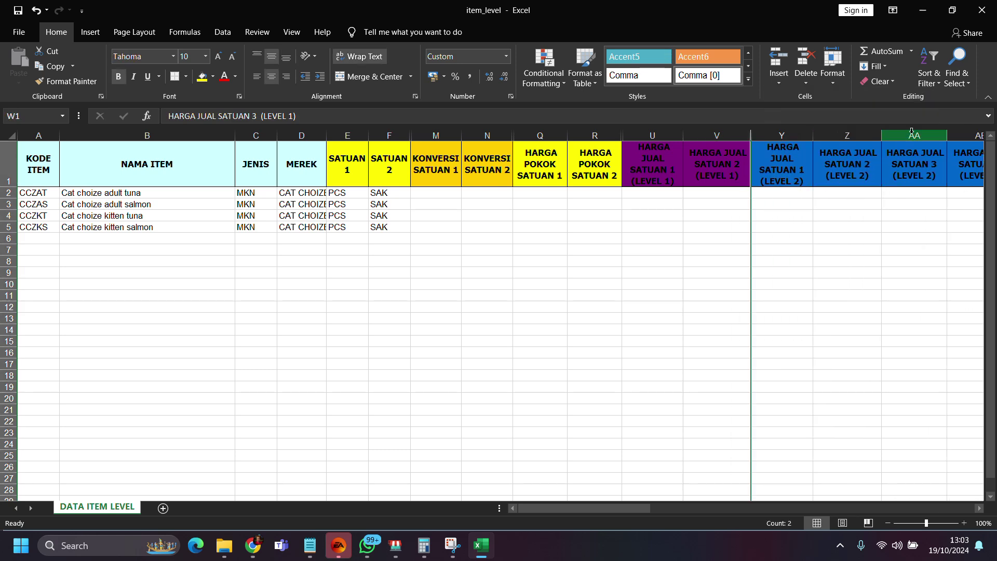
left_click_drag(915, 133, 962, 135)
right_click(962, 135)
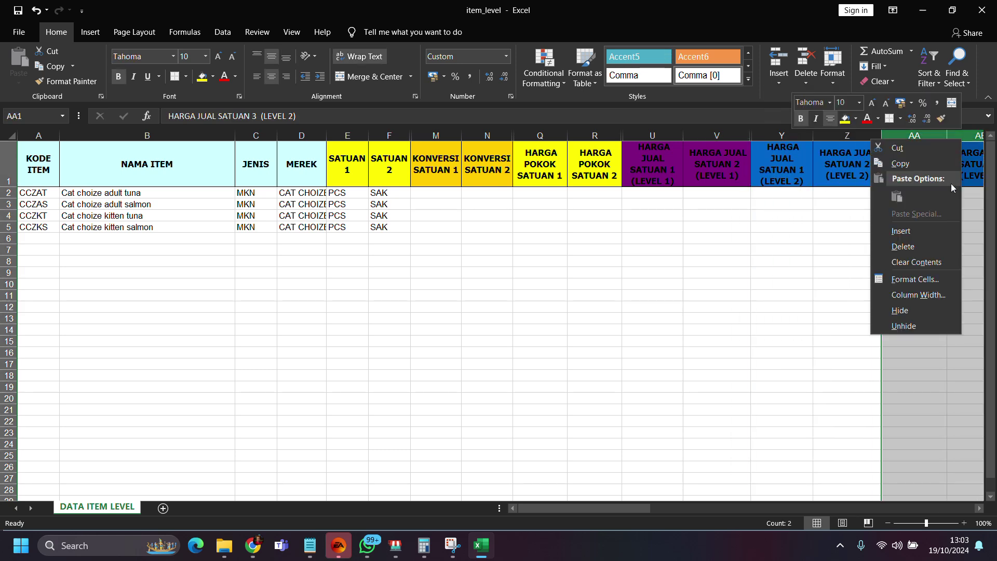
left_click(900, 310)
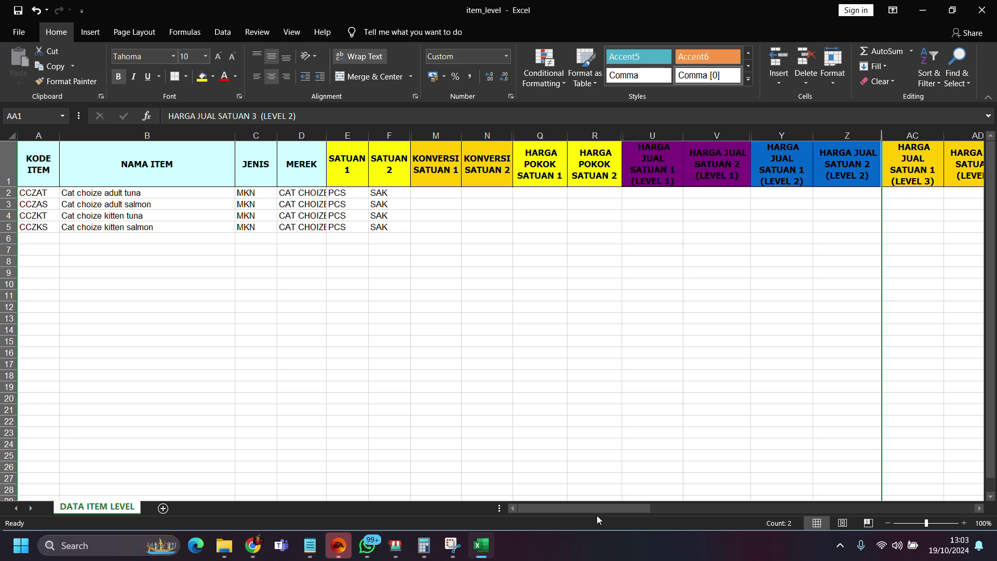
Hide columns AC:AZ, from HARGA JUAL SATUAN 1 (LEVEL 3) through KOMISI SALES 4
left_click_drag(635, 510, 727, 506)
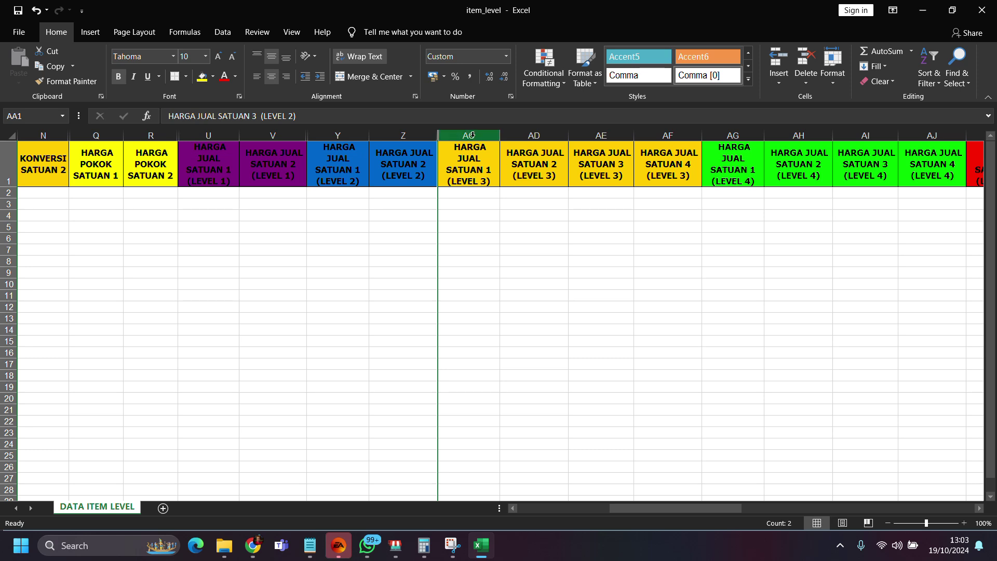
left_click_drag(472, 135, 603, 140)
right_click(605, 139)
left_click(634, 304)
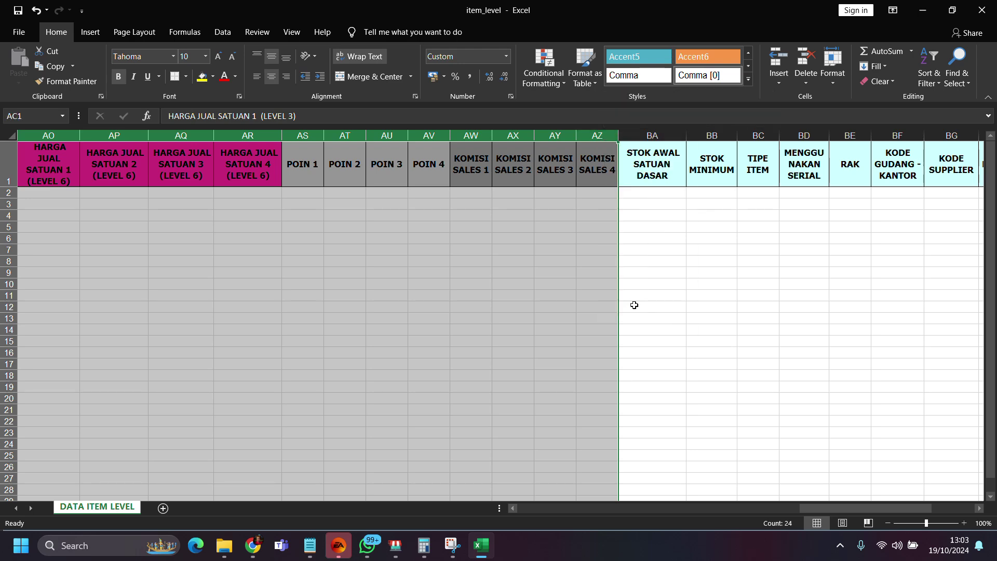
left_click(353, 294)
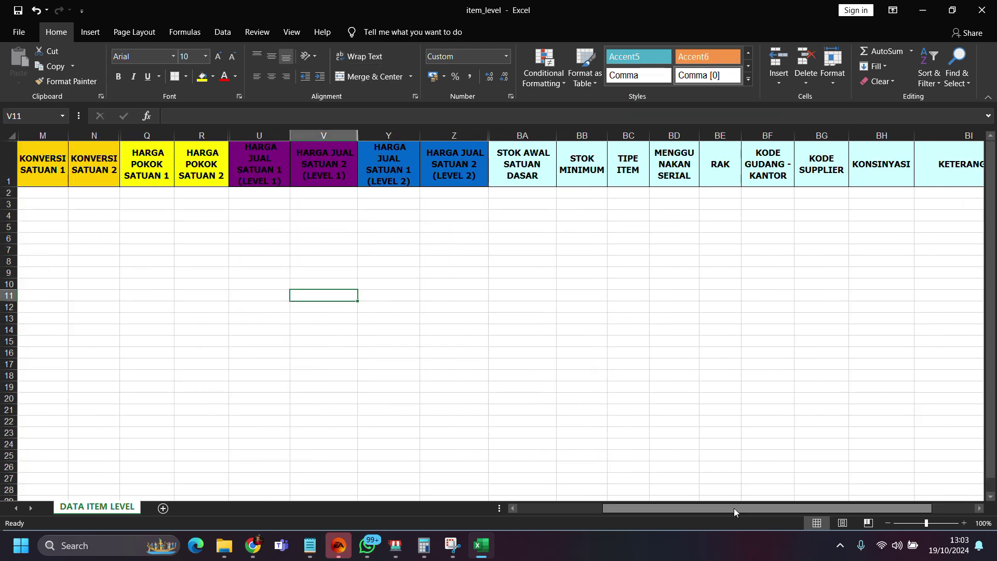
Enter 1 as KONVERSI SATUAN 1 and 25 as KONVERSI SATUAN 2 in row 2, and fill both down to row 3
left_click_drag(734, 510, 600, 505)
left_click(552, 331)
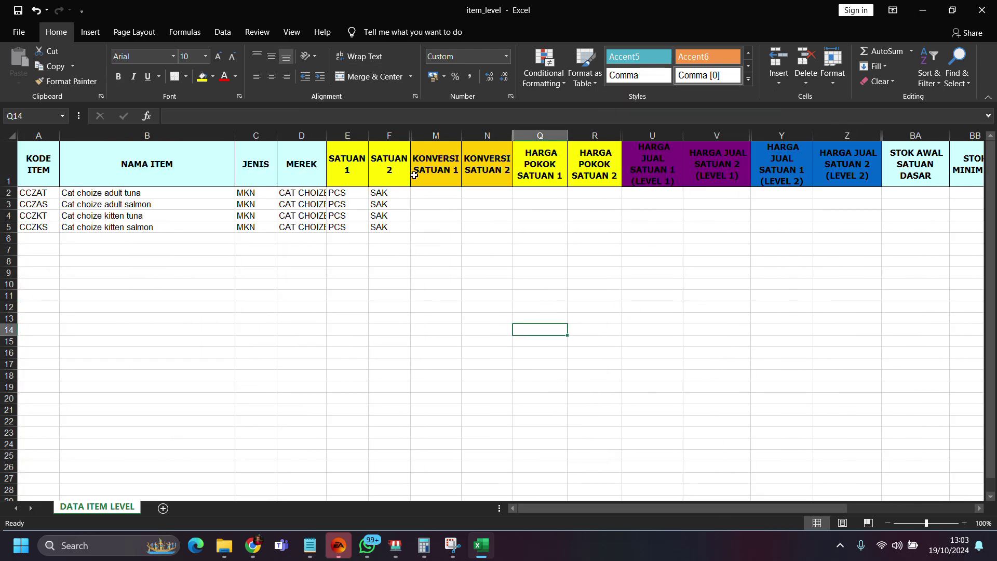
left_click(435, 192)
type("1")
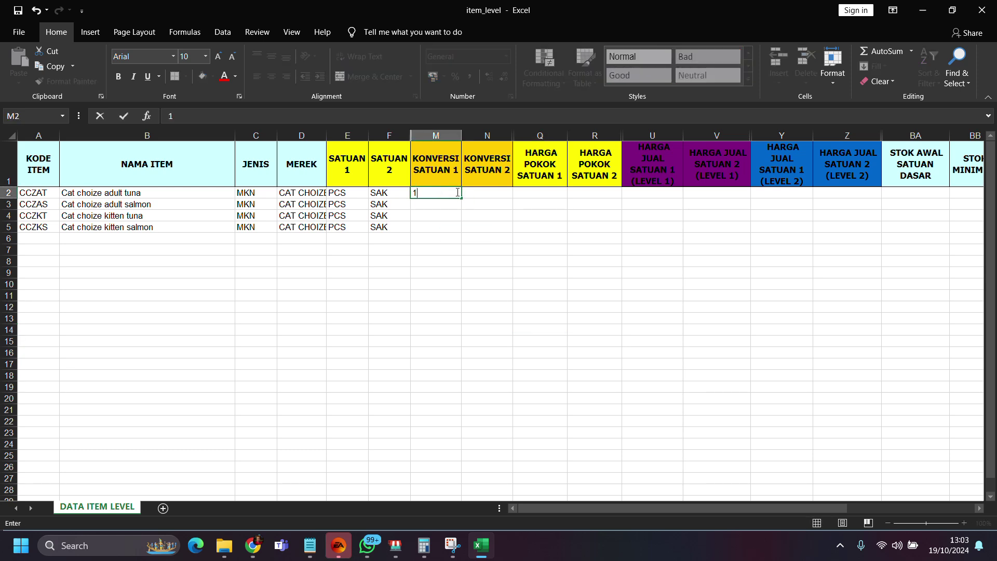
left_click(507, 193)
type("25")
left_click(476, 224)
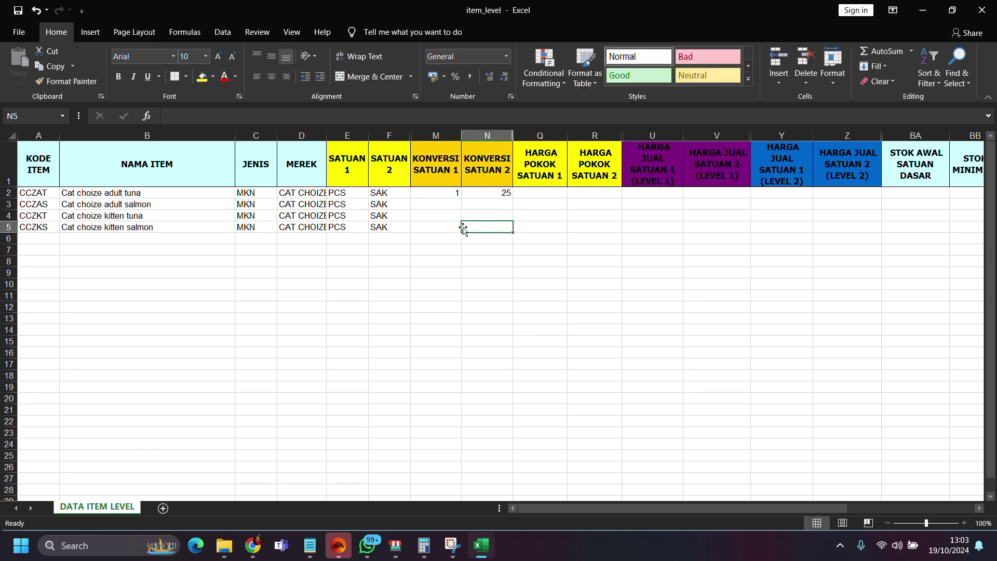
left_click_drag(437, 193, 512, 207)
Enter conversions 1 and 20 for Cat choize kitten tuna in M4:N4, and fill them down to row 5
left_click(448, 221)
type("1")
left_click(490, 218)
type("20")
key("Return")
left_click(441, 218)
left_click_drag(441, 218, 507, 237)
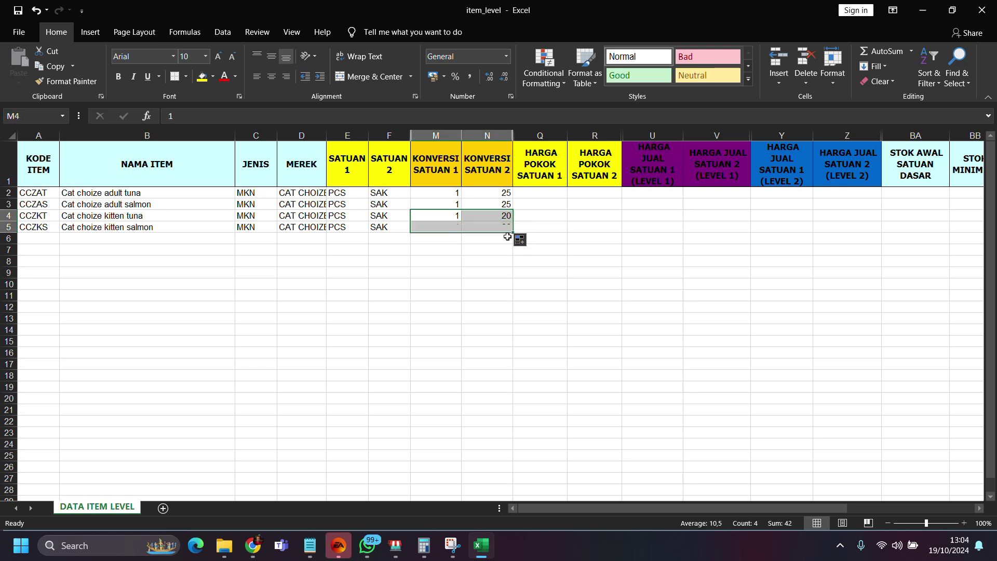
Enter 400000 as HARGA POKOK SATUAN 2 for Cat choize adult tuna in R2
left_click(534, 192)
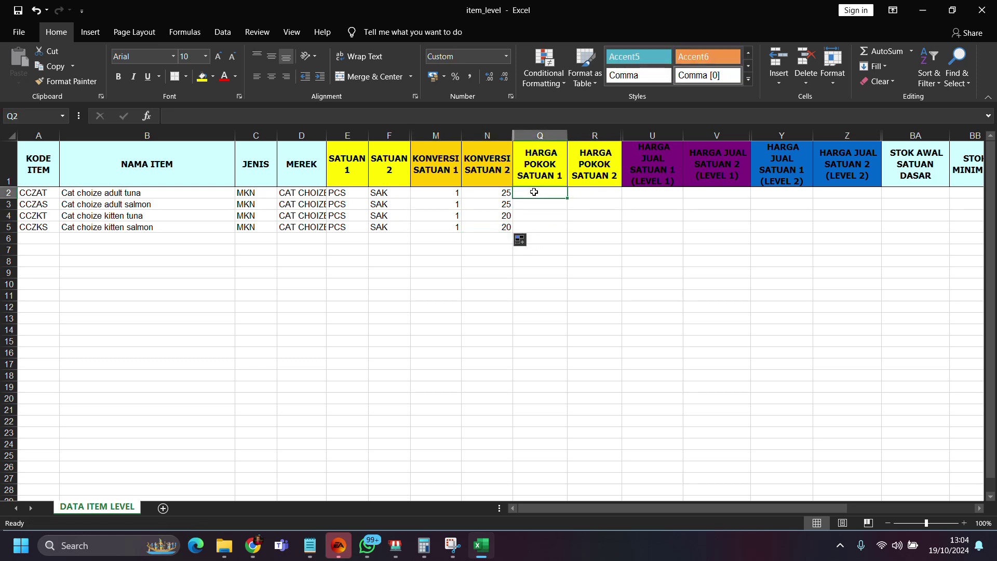
left_click(584, 194)
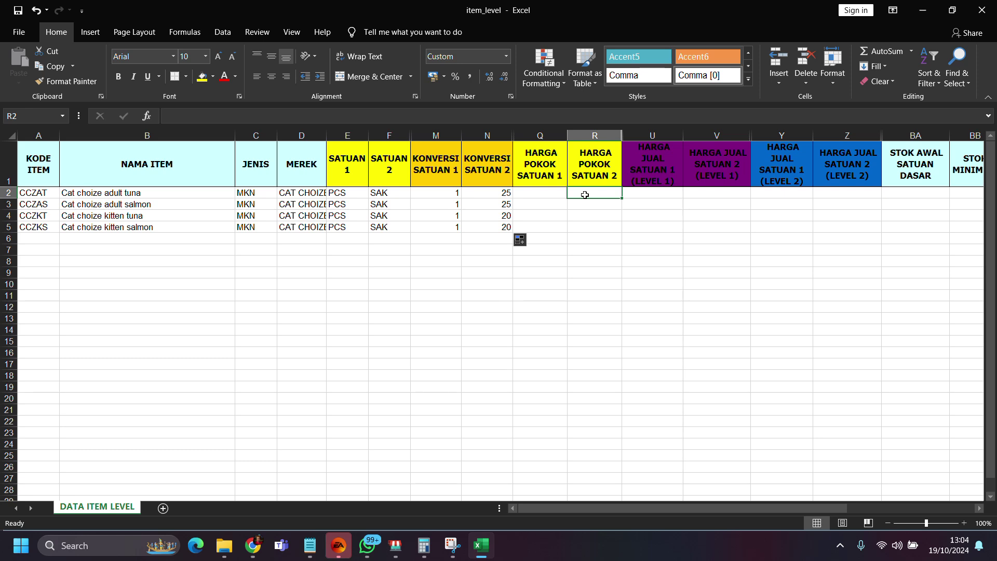
type("400000")
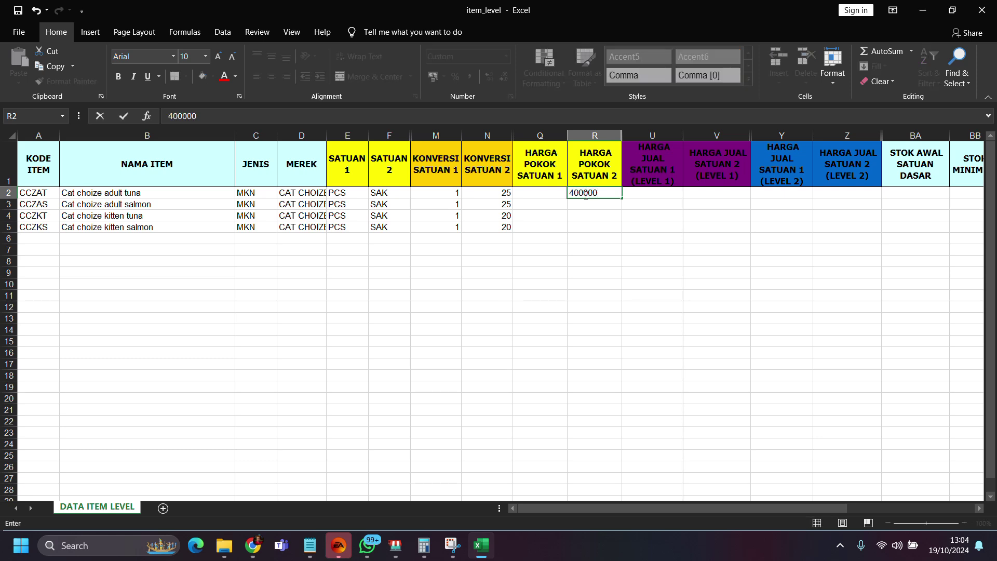
key("Return")
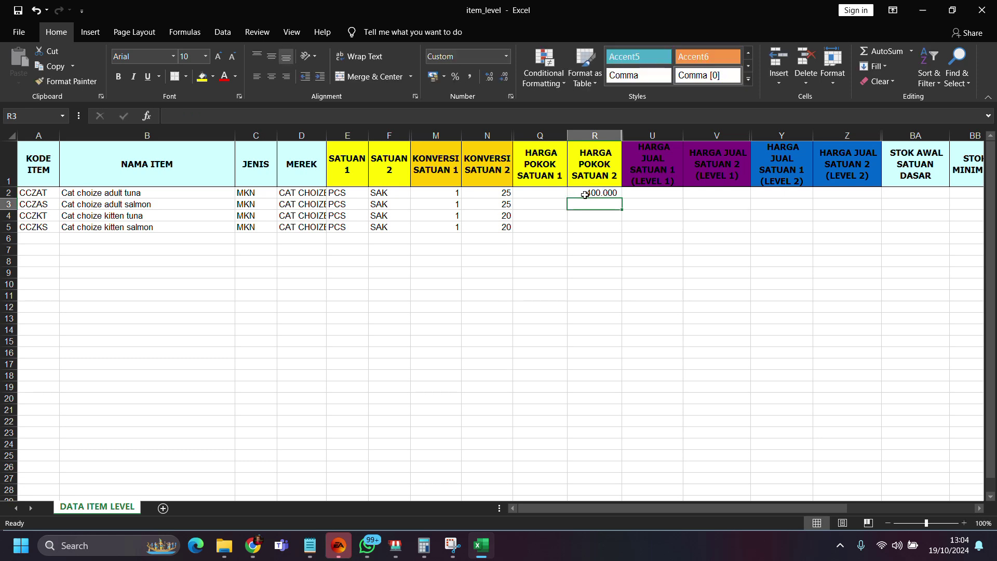
Switch to Calculator and divide 400 by 25 to work out the adult tuna cost price per piece
left_click(561, 197)
left_click(423, 545)
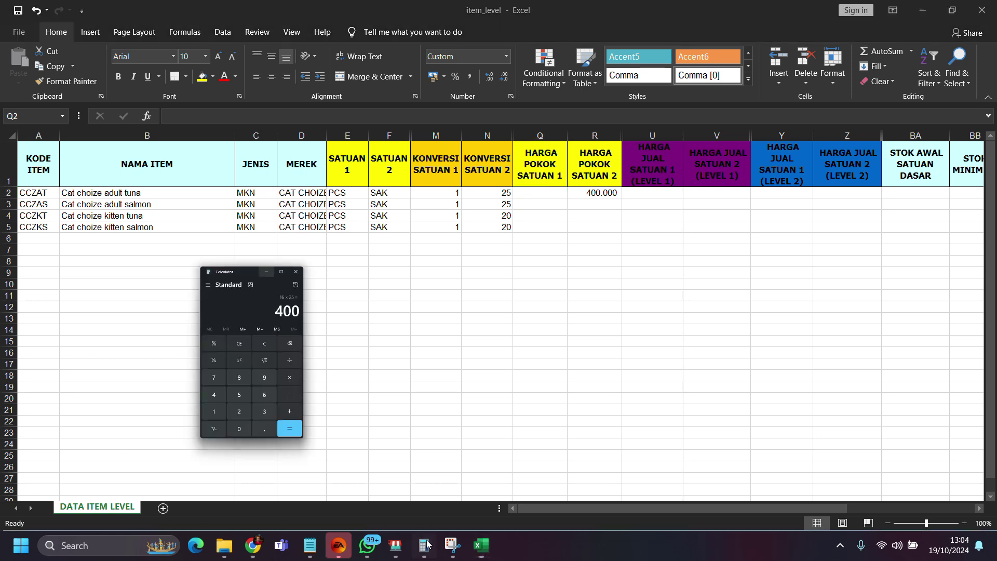
left_click(161, 162)
left_click(75, 266)
left_click(128, 337)
left_click(129, 337)
left_click(229, 194)
left_click(141, 288)
left_click(124, 259)
left_click(229, 326)
Back in Excel, enter 16000 as HARGA POKOK SATUAN 1 in Q2 and fill Q2:R2 down to row 3
left_click(539, 193)
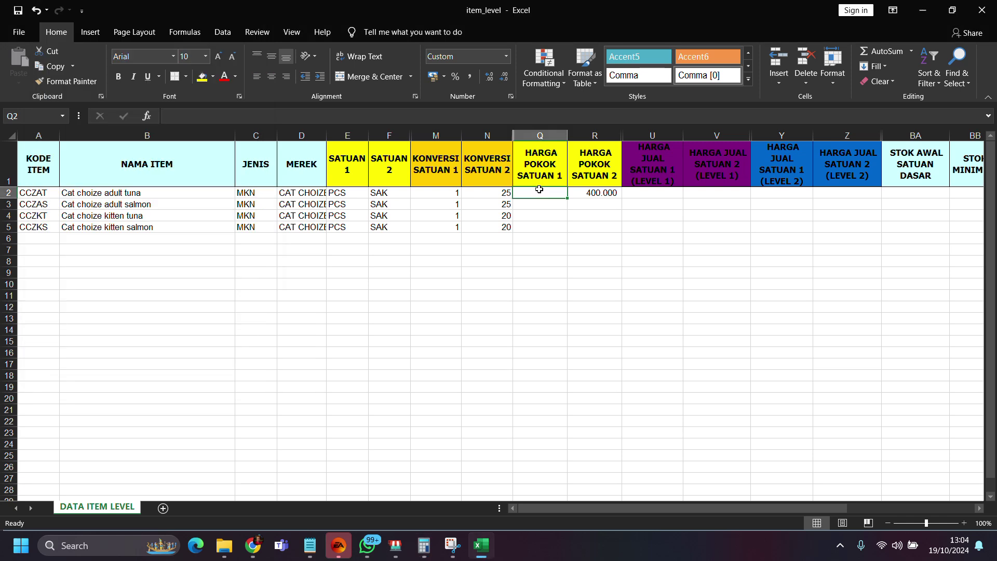
type("1")
type("000")
key("Return")
left_click_drag(546, 193, 620, 207)
Enter kitten tuna cost prices of 440000 in R4 and 20000 in Q4, and fill both down to row 5
left_click(547, 226)
left_click(586, 215)
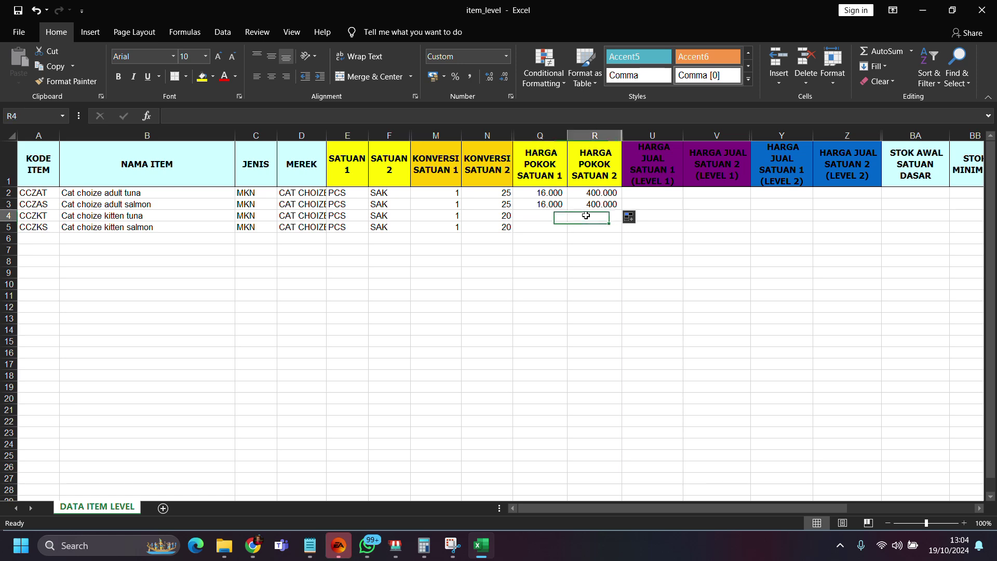
mouse_move(426, 552)
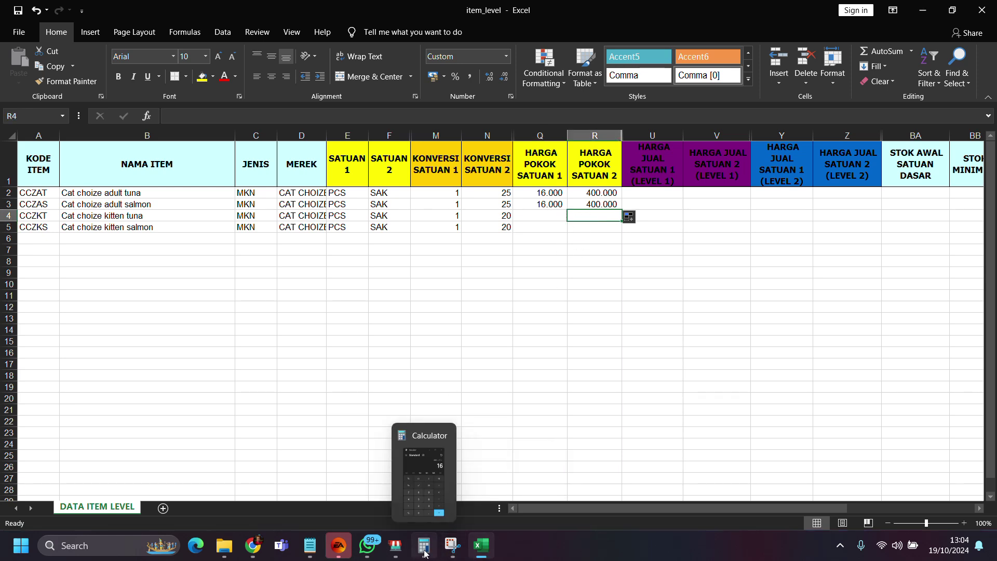
type("44")
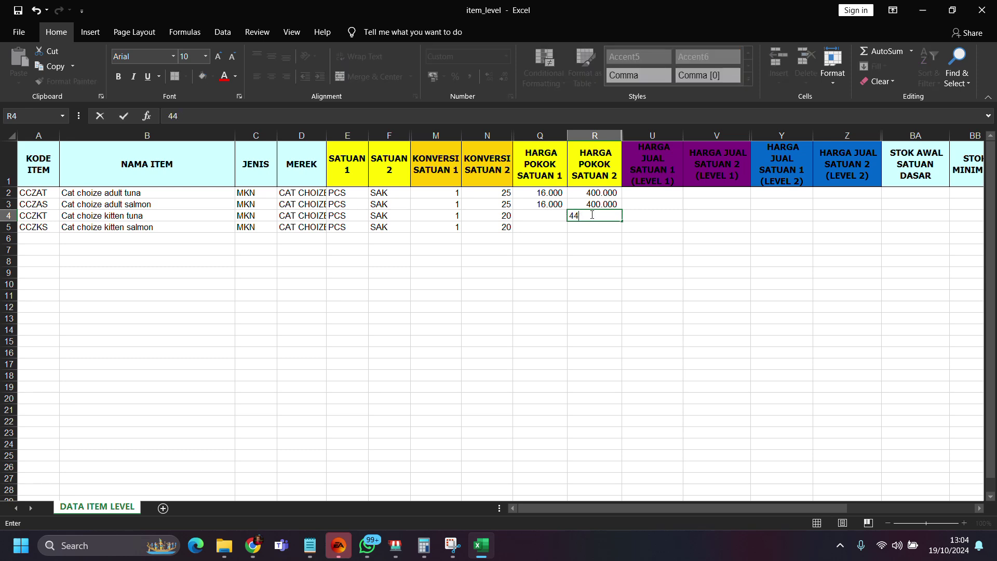
type("0.00")
left_click(552, 218)
type("20")
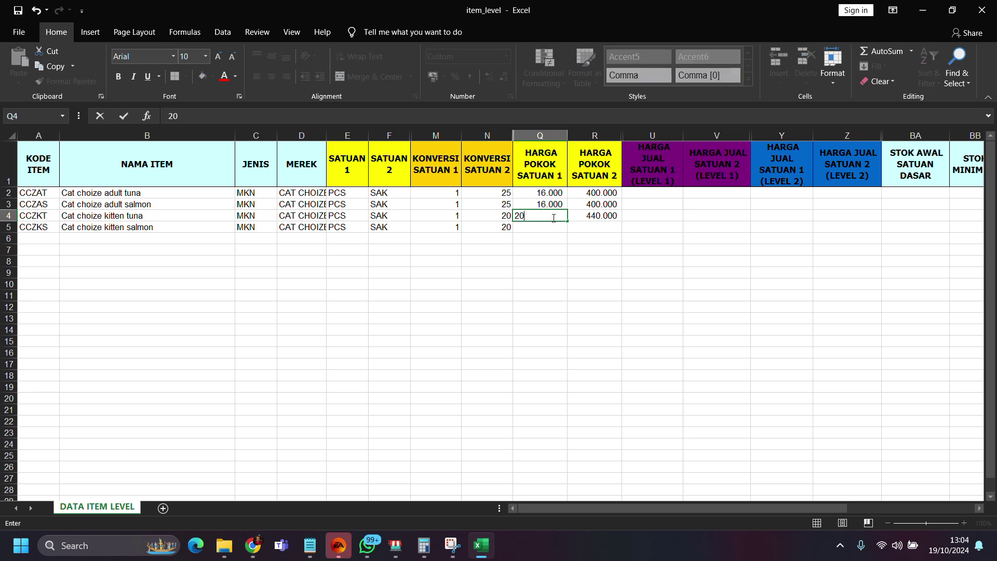
type("000")
key("Return")
left_click_drag(553, 218, 624, 231)
Enter the LEVEL 1 selling prices for Cat choize adult tuna: 20000 in U2 and 440000 in V2
left_click(685, 194)
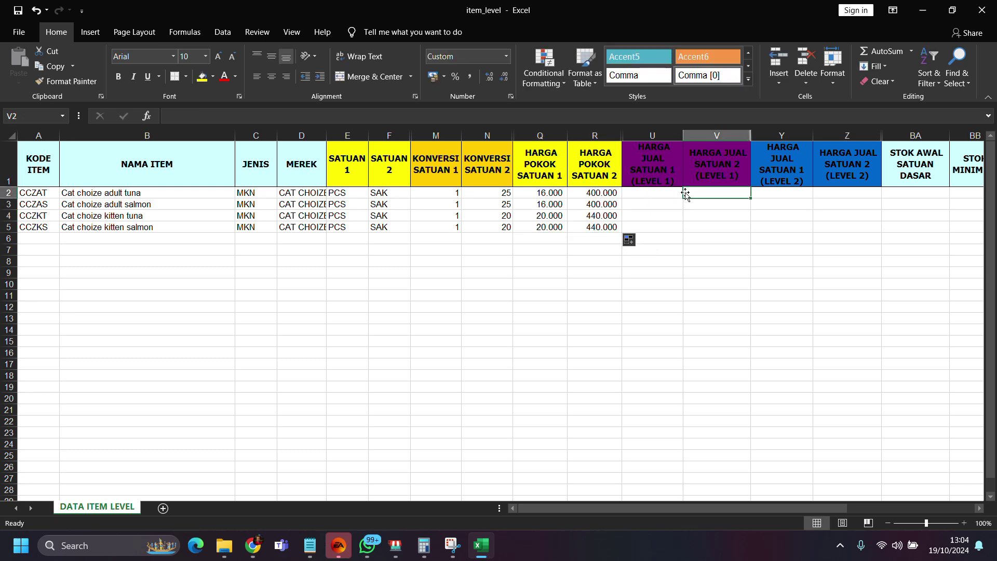
left_click(652, 196)
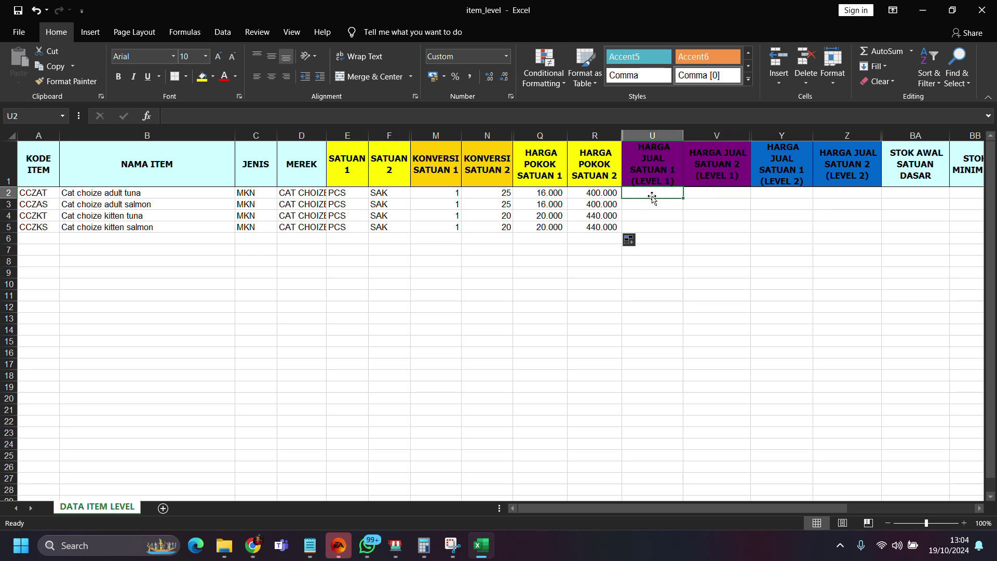
type("20.0")
type("0")
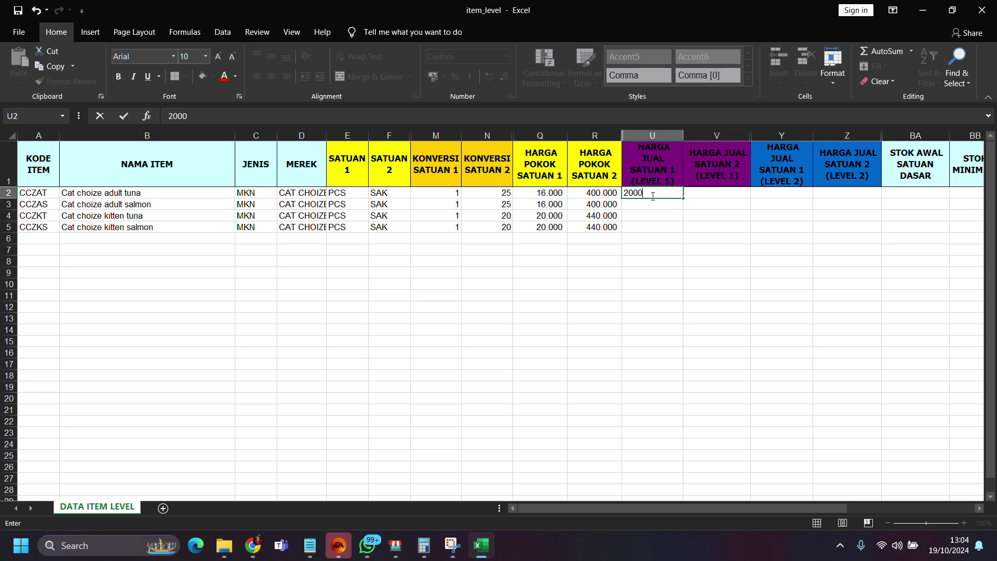
type("0")
key("Tab")
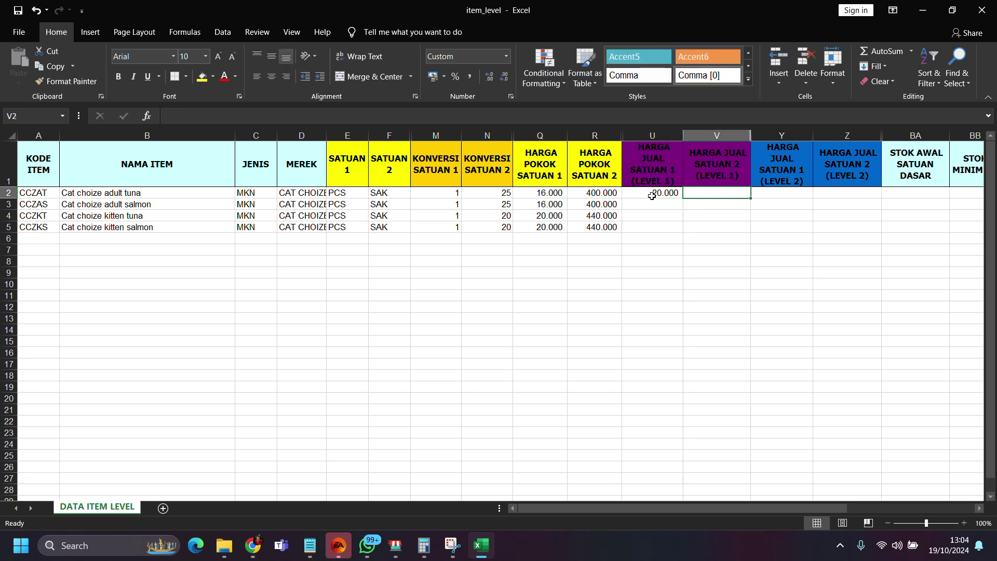
type("440.00")
key("Return")
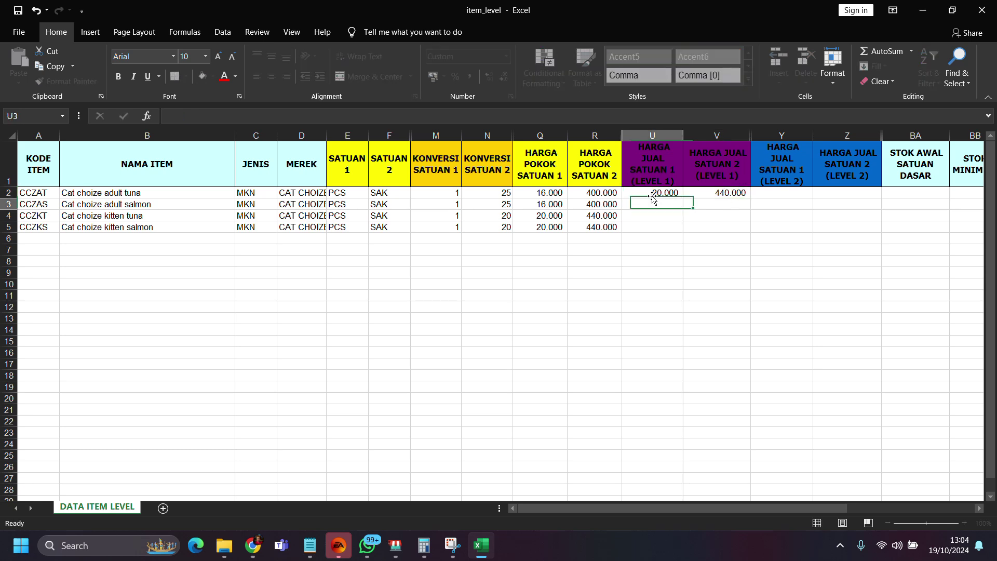
Copy the adult tuna LEVEL 1 selling prices in U2:V2 to the adult salmon row, U3:V3
key("Up")
key("Right")
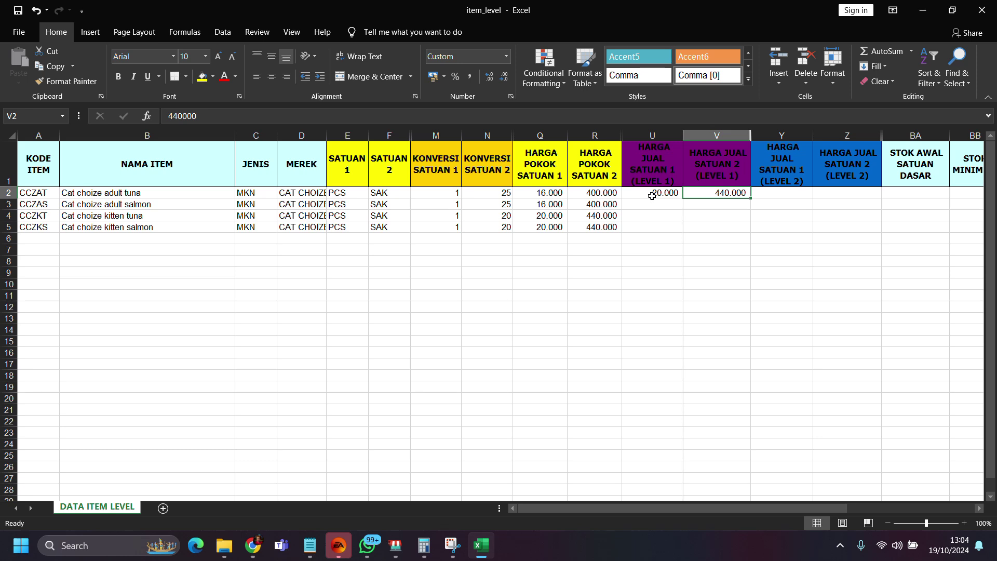
key("shift+Left")
key("ctrl+c")
key("Down")
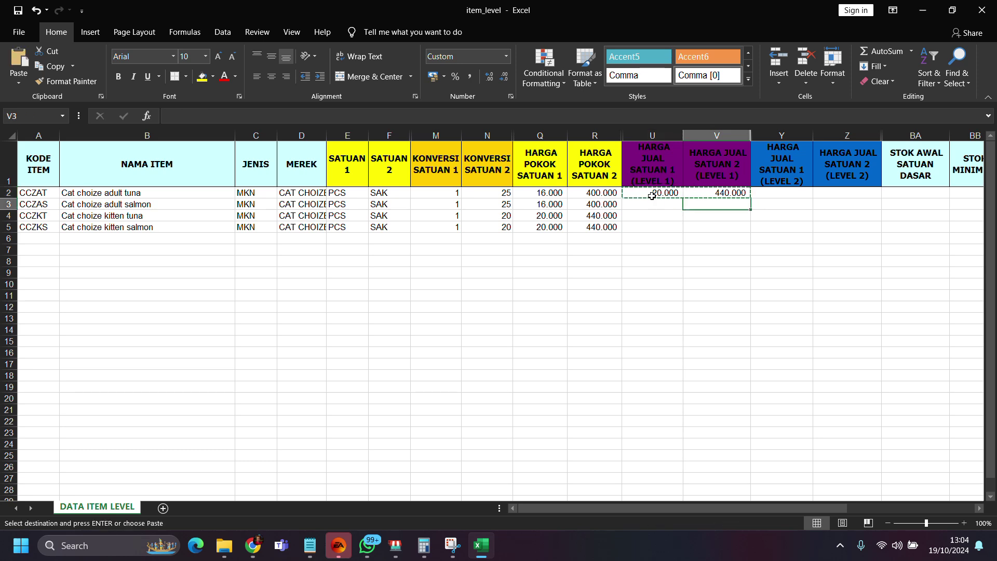
key("Left")
key("ctrl+v")
Enter the LEVEL 1 selling prices for Cat choize kitten tuna: 26000 in U4 and 480000 in V4
key("Down")
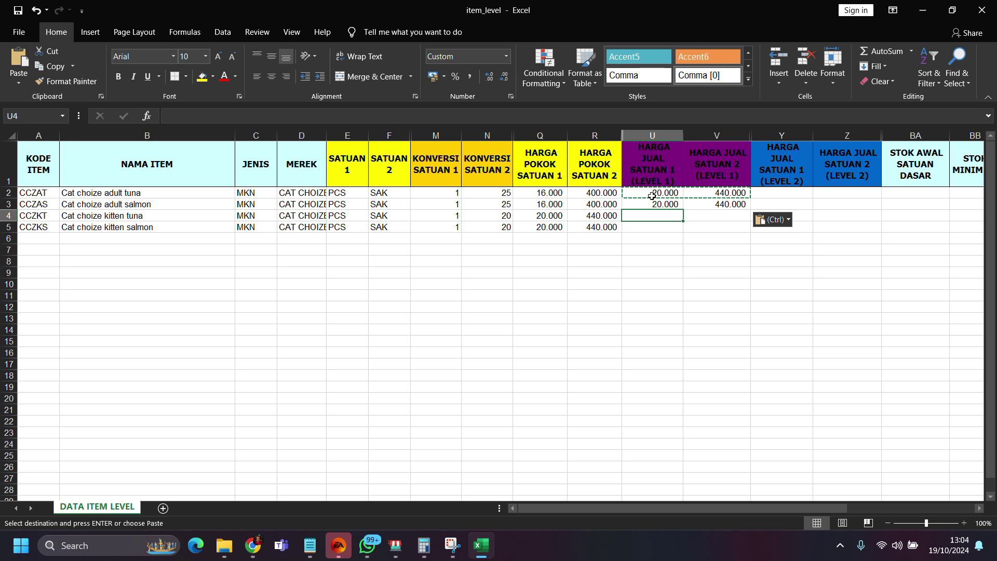
type("26")
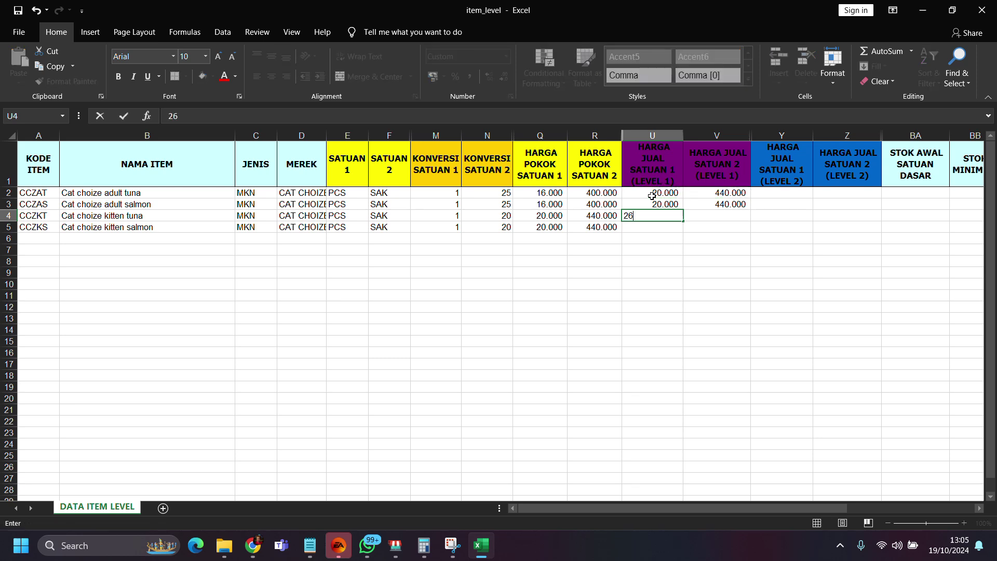
type("000")
key("Tab")
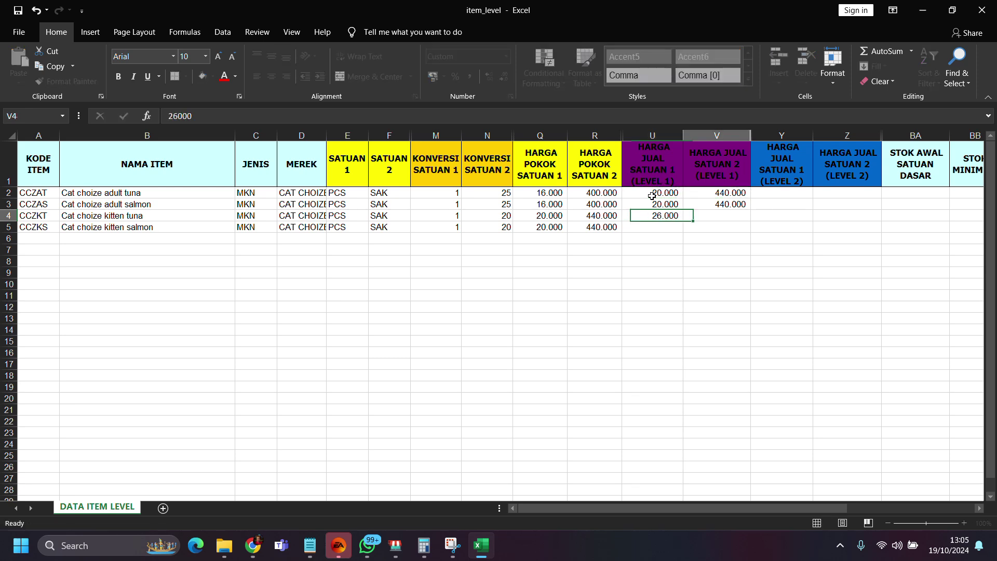
type("480000")
key("Return")
Copy the kitten tuna LEVEL 1 selling prices in U4:V4 to the kitten salmon row, U5:V5
key("Up")
key("shift+Right")
key("ctrl+c")
key("Down")
key("ctrl+v")
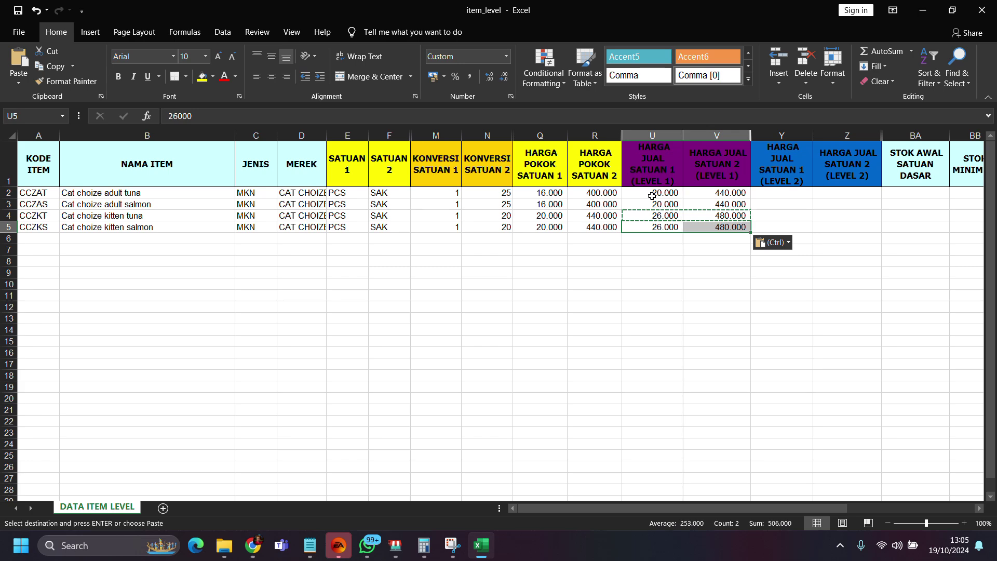
left_click(728, 339)
left_click_drag(785, 503, 801, 501)
left_click(425, 227)
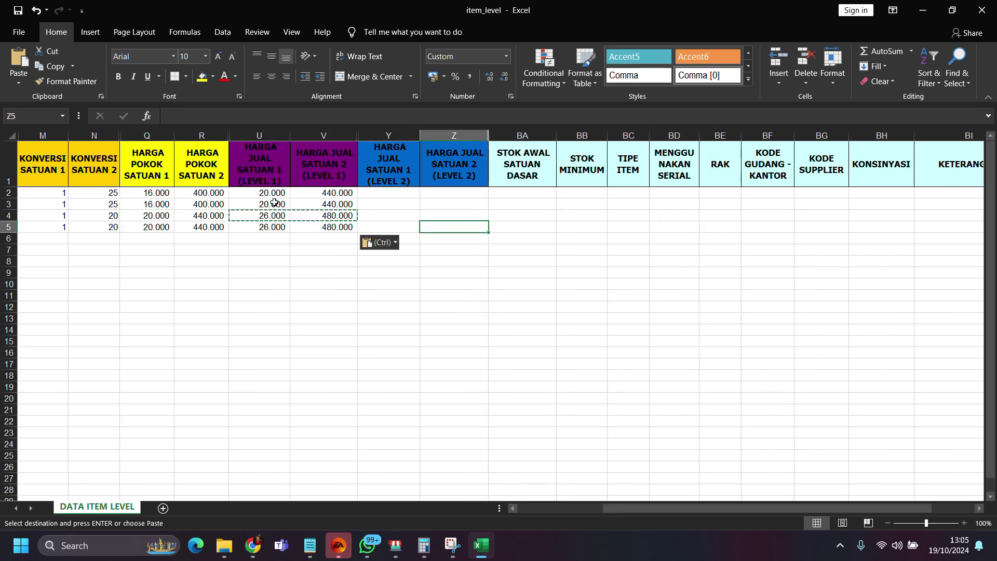
Enter the LEVEL 2 selling prices for Cat choize adult tuna: 18000 in Y2 and 420000 in Z2
left_click(397, 190)
type("18000")
key("Return")
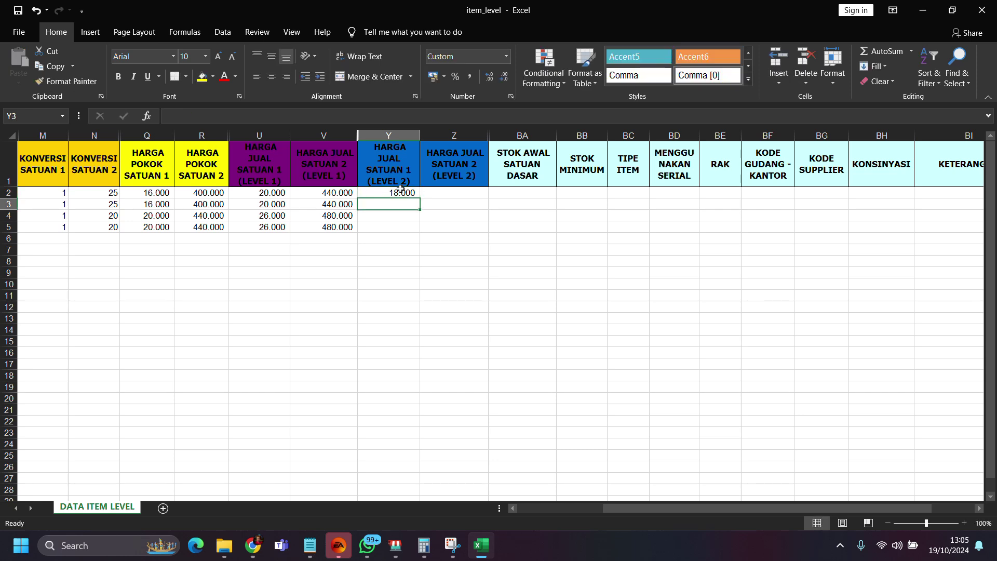
key("Up")
key("Right")
type("4200")
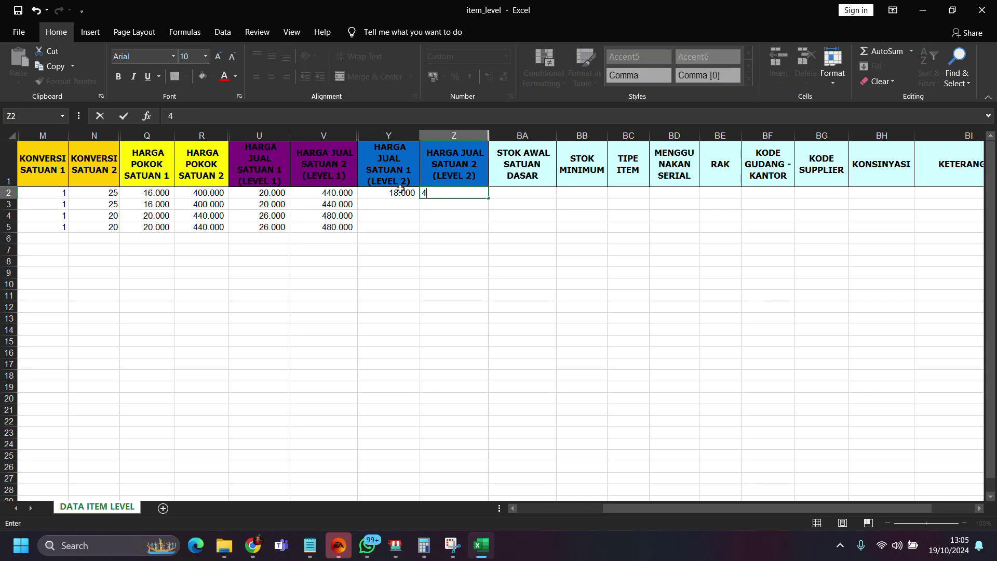
key("Return")
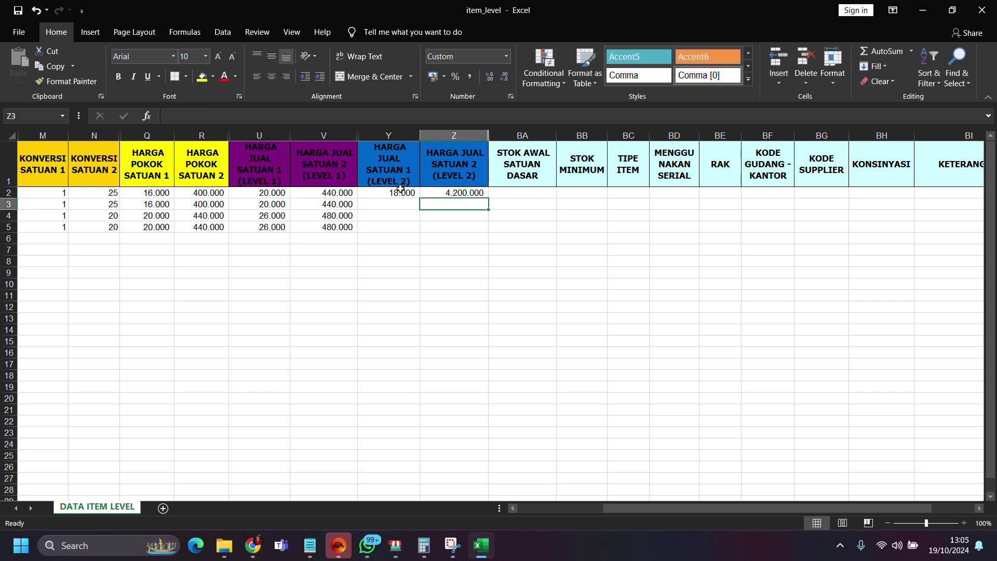
key("Up")
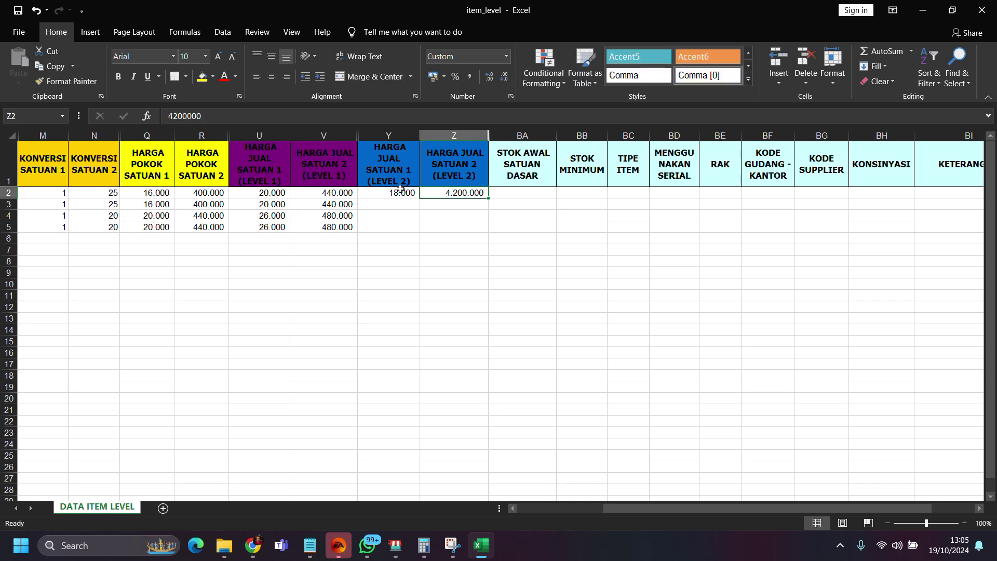
double_click(465, 193)
key("Delete")
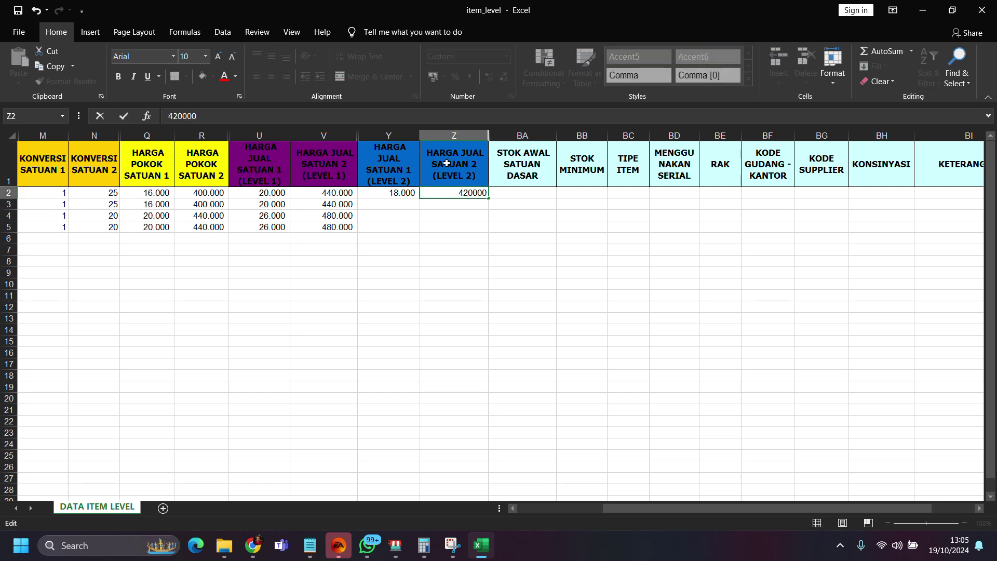
Copy the adult tuna LEVEL 2 selling prices in Y2:Z2 to the adult salmon row, Y3:Z3
left_click_drag(410, 193, 459, 196)
key("ctrl+c")
key("Down")
key("ctrl+v")
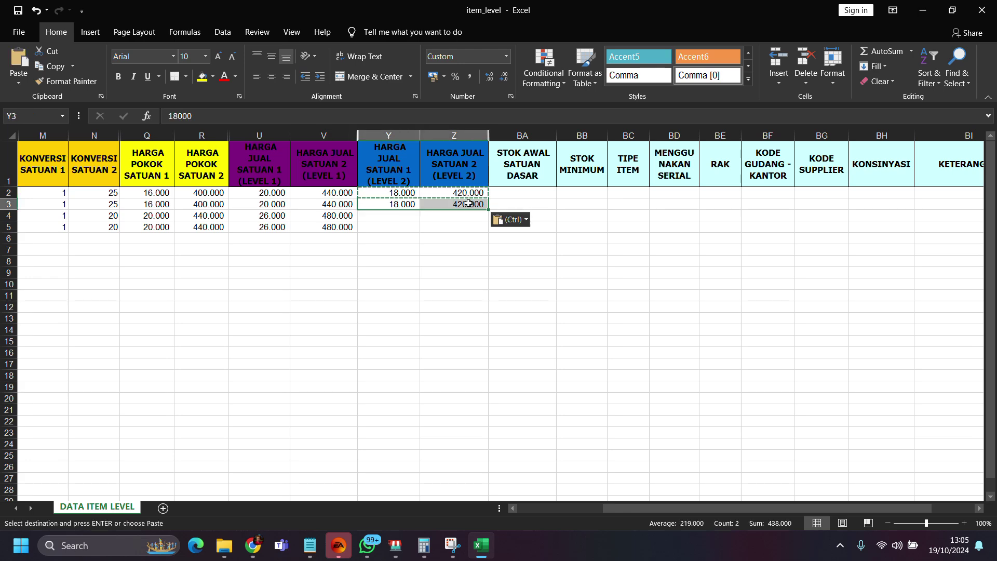
key("ctrl+Down")
key("ctrl+Up")
key("ctrl+z")
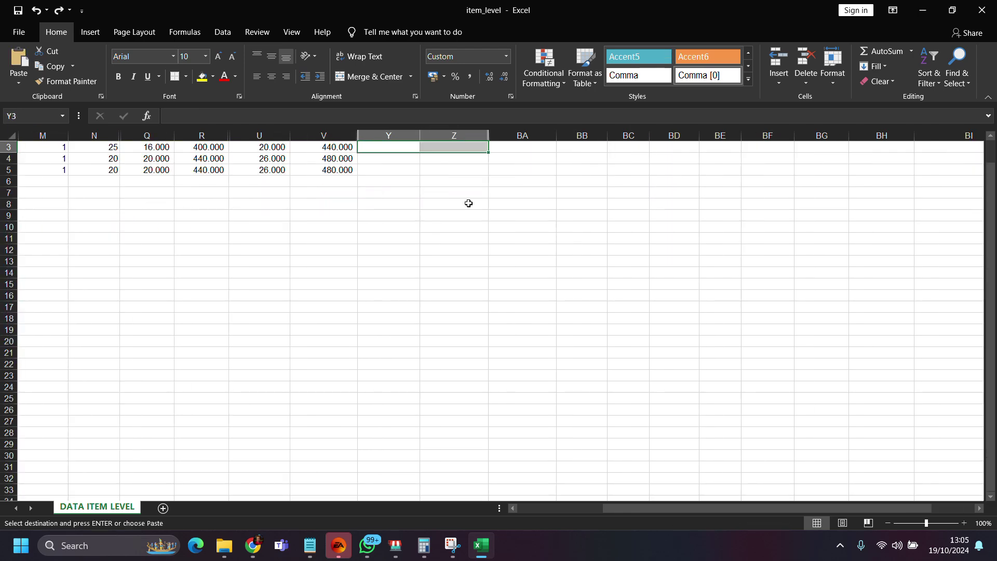
scroll(468, 203, "up", 1)
key("ctrl+v")
Enter the LEVEL 2 selling prices for Cat choize kitten tuna: 24000 in Y4 and 460000 in Z4
key("Down")
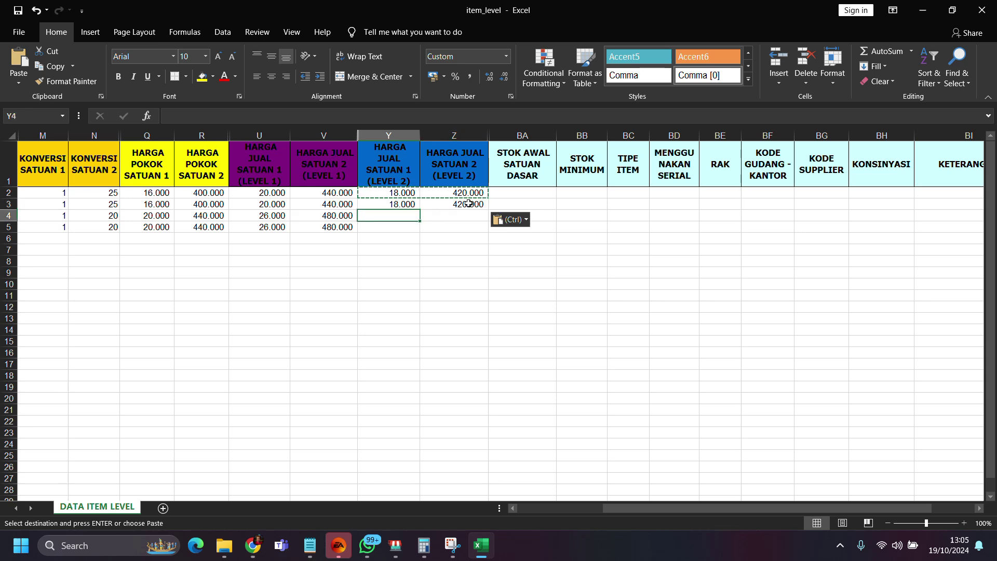
type("24000")
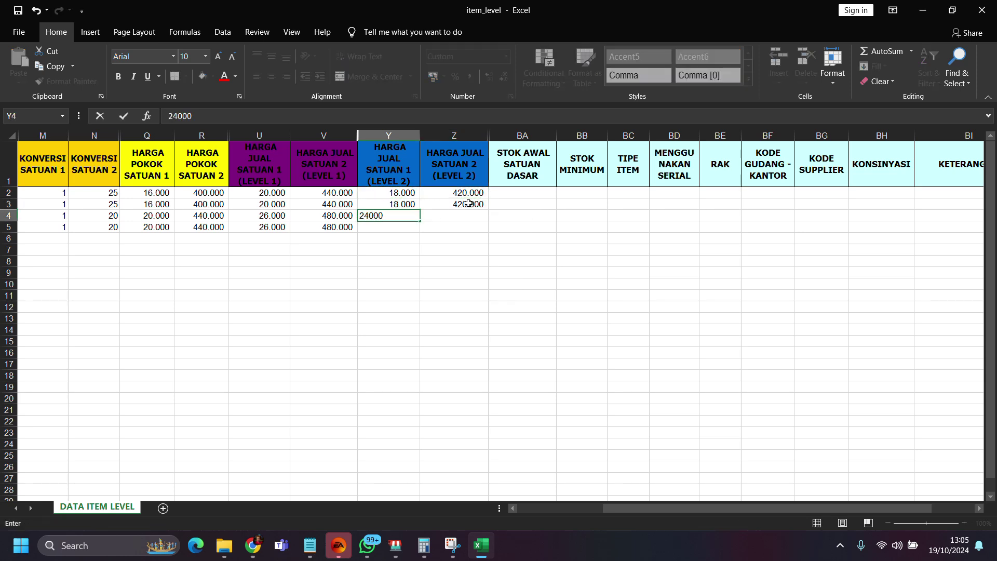
key("Tab")
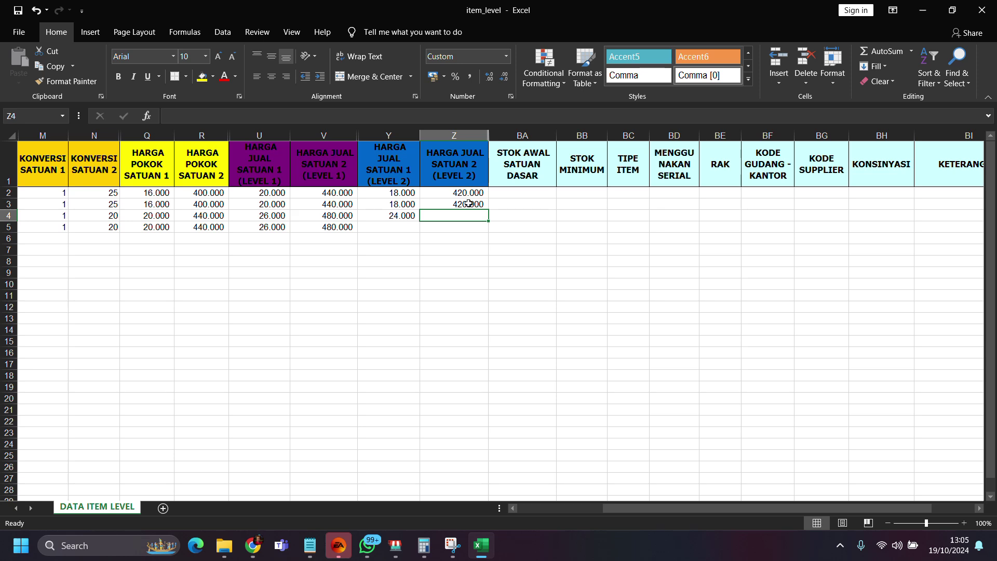
type("460")
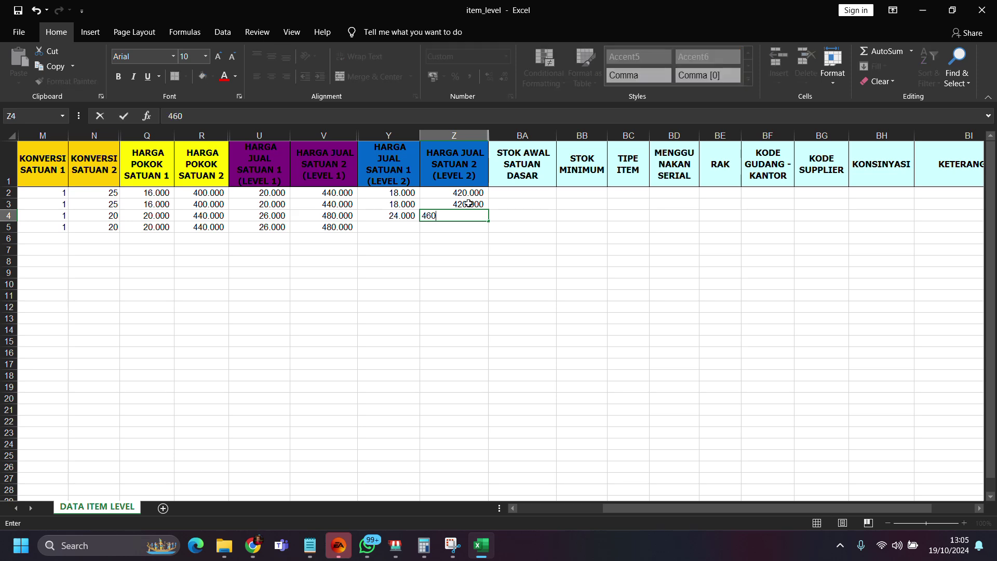
type(".000")
key("Return")
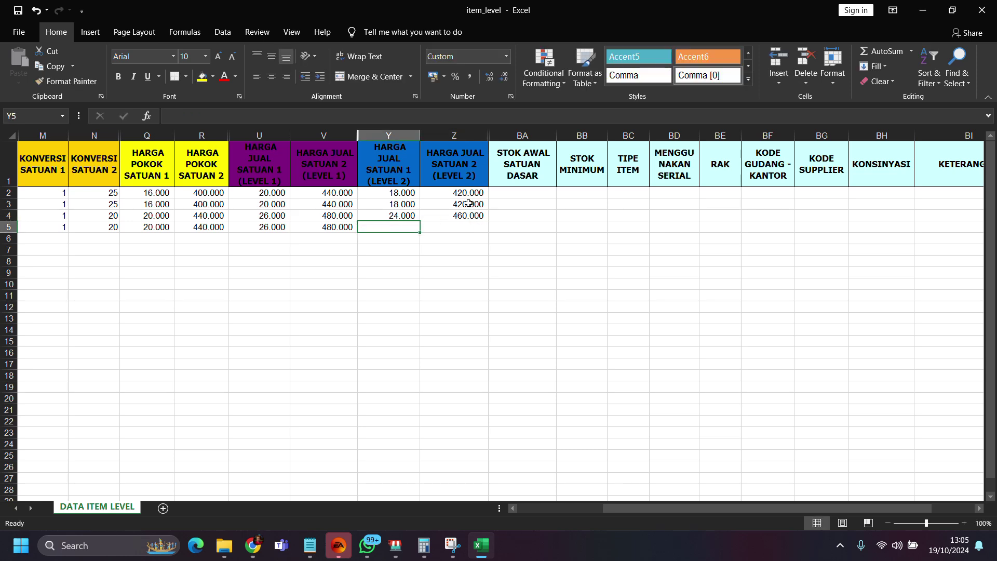
Copy the kitten tuna LEVEL 2 selling prices in Y4:Z4 to the kitten salmon row, Y5:Z5
key("Up")
key("shift+Right")
key("ctrl+c")
key("Down")
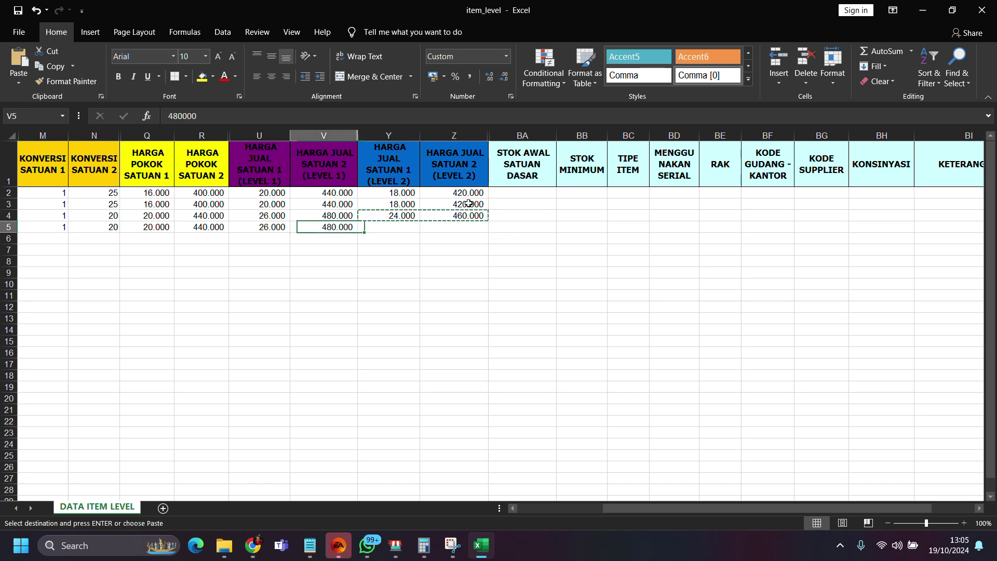
key("ctrl+v")
key("Right")
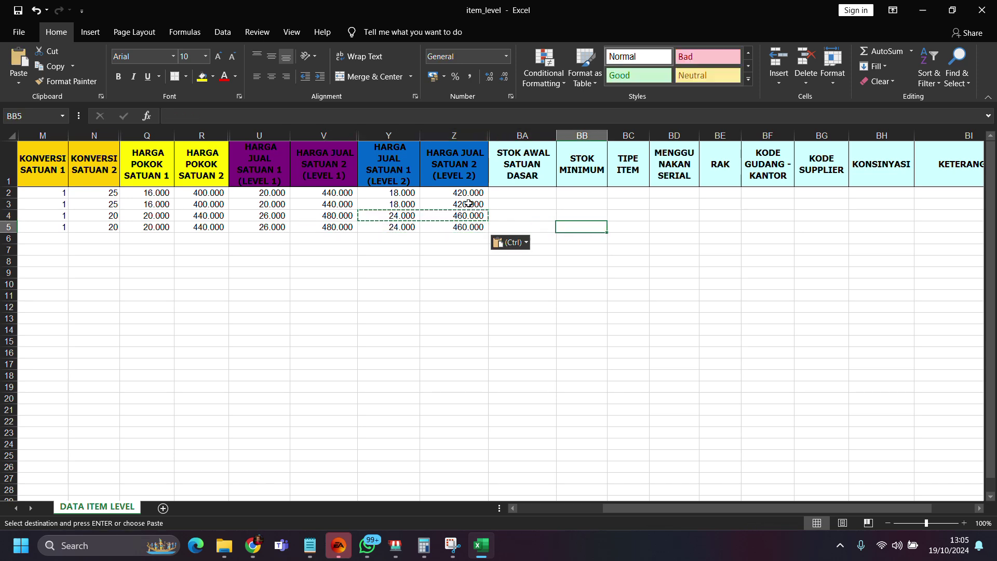
Set STOK AWAL SATUAN DASAR to 0 for all four items in BA2:BA5
key("Up")
key("Up")
key("Up")
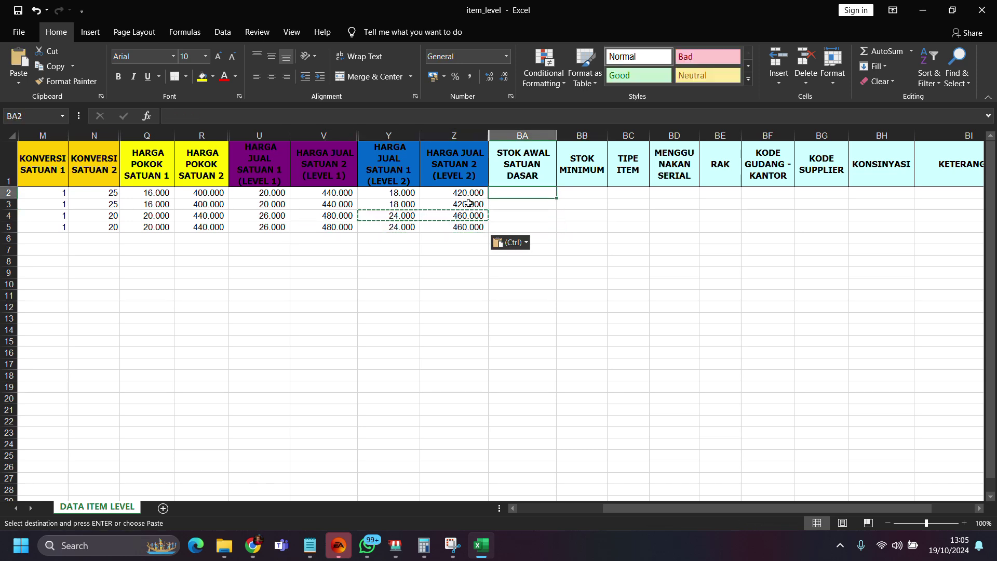
type("00")
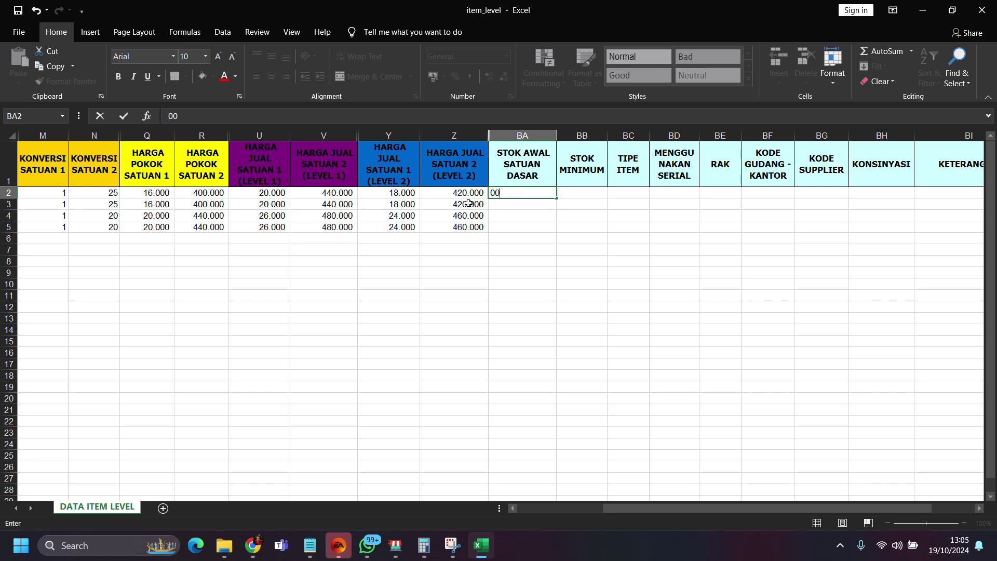
key("Return")
type("0")
key("Return")
type("0")
key("Return")
type("0")
key("Return")
left_click(670, 225)
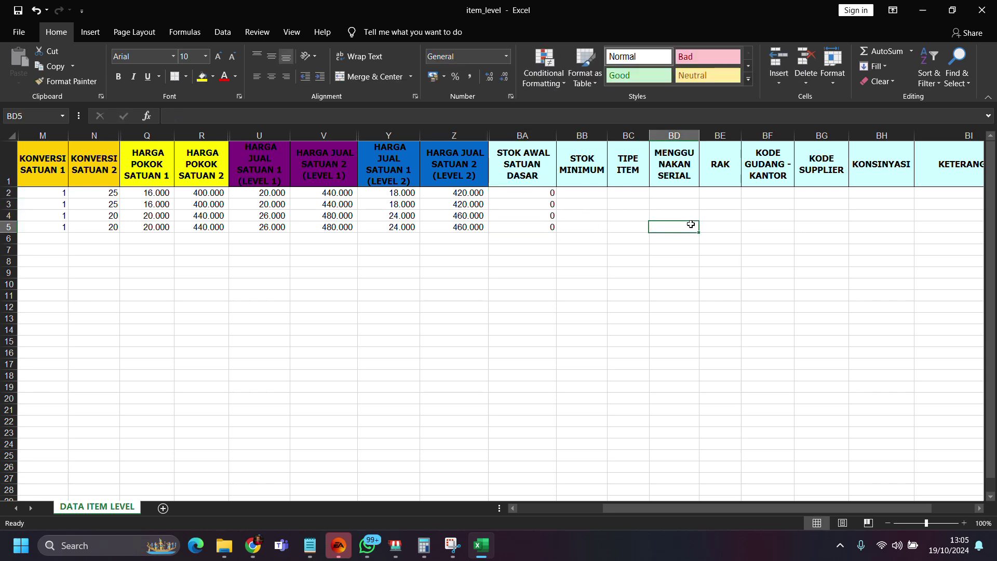
Enter the warehouse code UTM under KODE GUDANG - KANTOR for all four items in BF2:BF5
left_click_drag(768, 512, 796, 513)
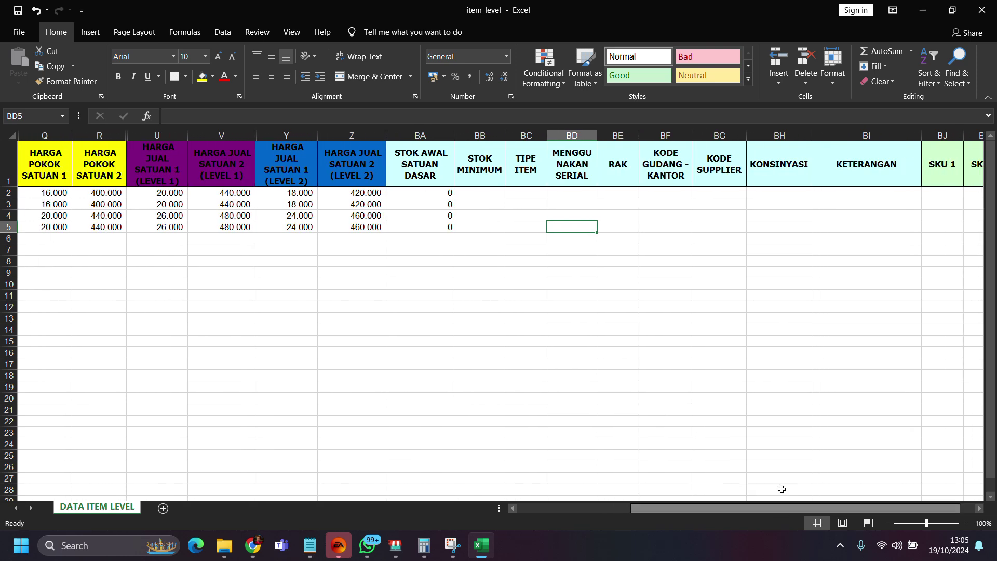
left_click(673, 195)
type("UTM")
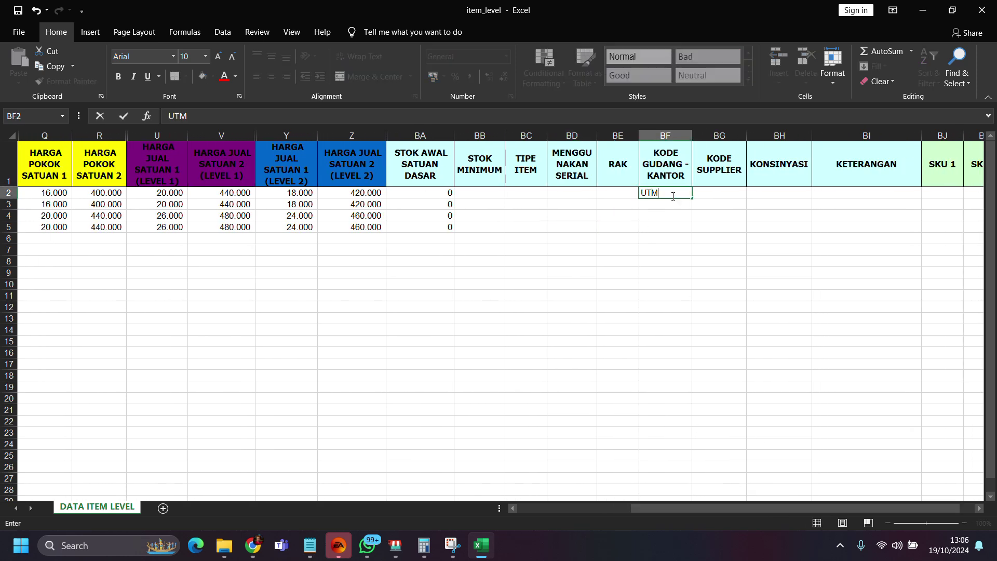
key("ctrl+Return")
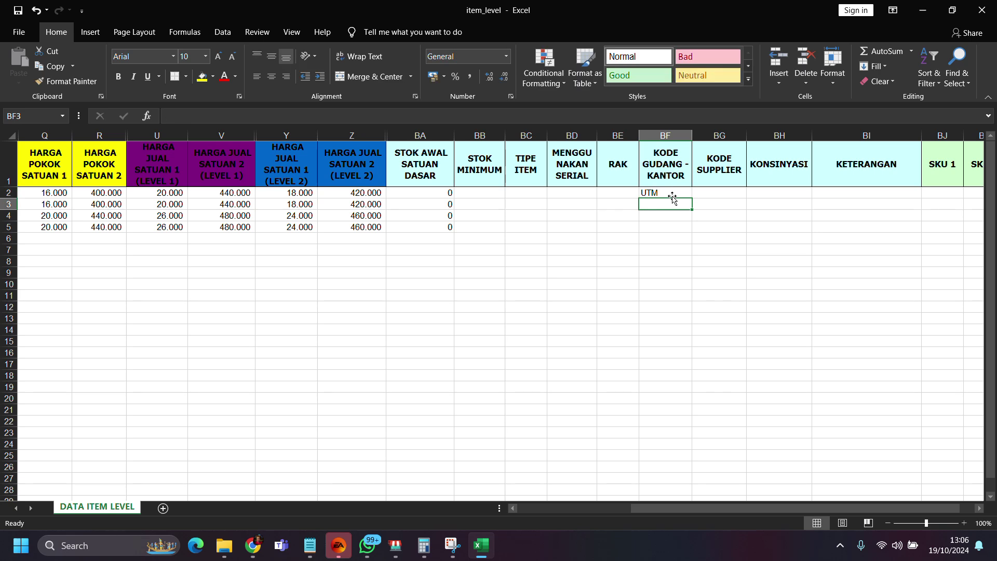
left_click_drag(692, 202, 693, 229)
left_click(671, 264)
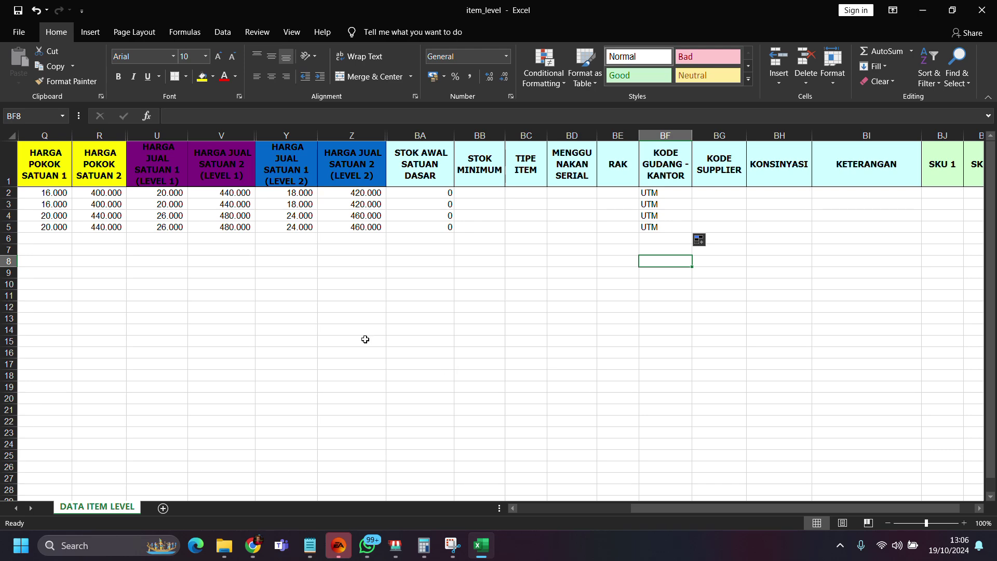
Save the workbook in the Documents folder as "contoh masuk item"
left_click(15, 32)
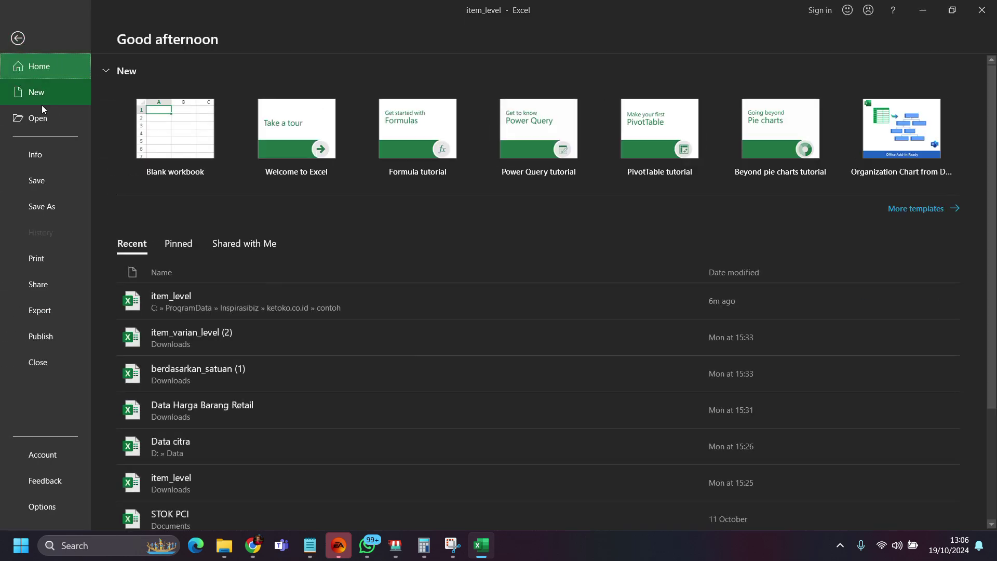
left_click(41, 207)
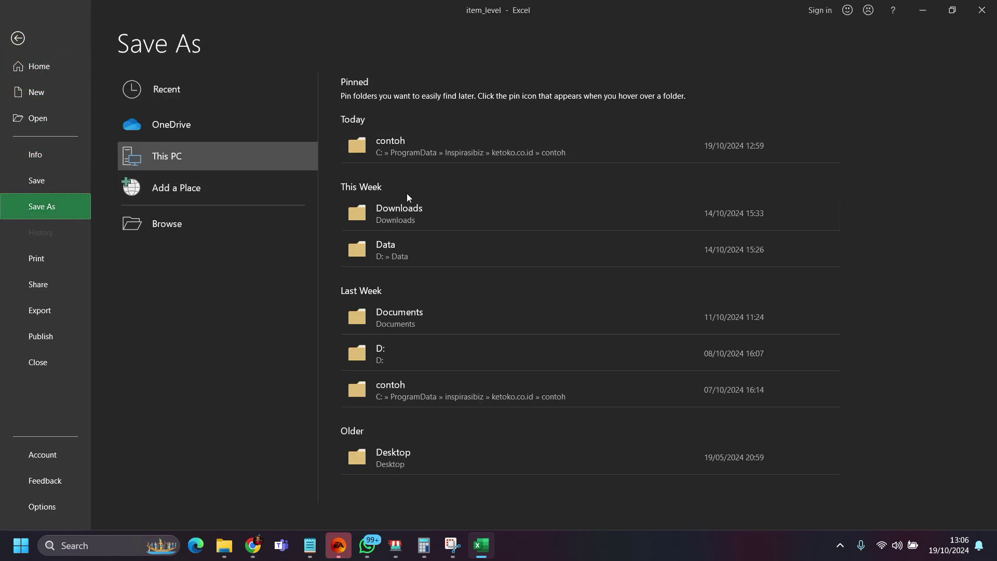
left_click(425, 313)
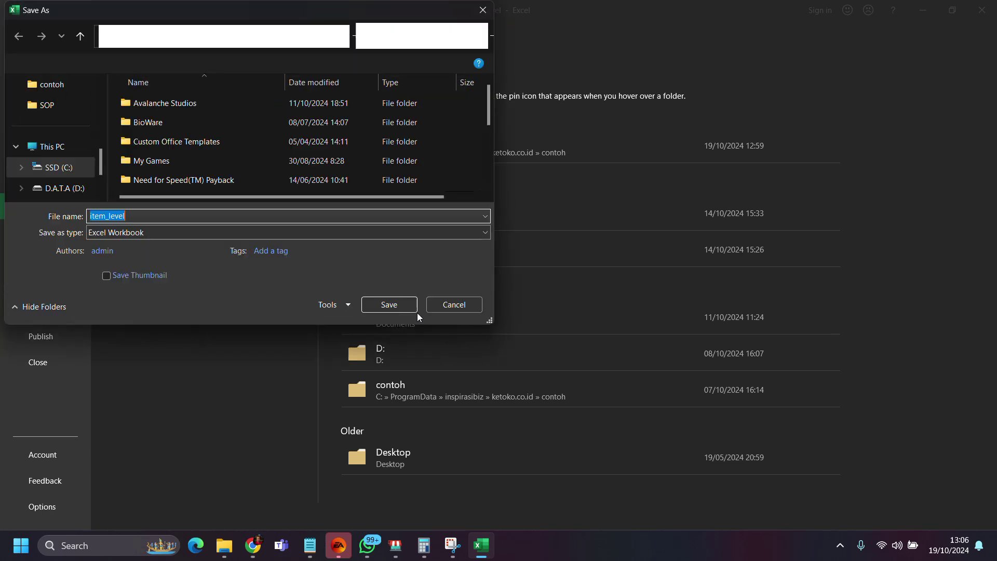
type("conto")
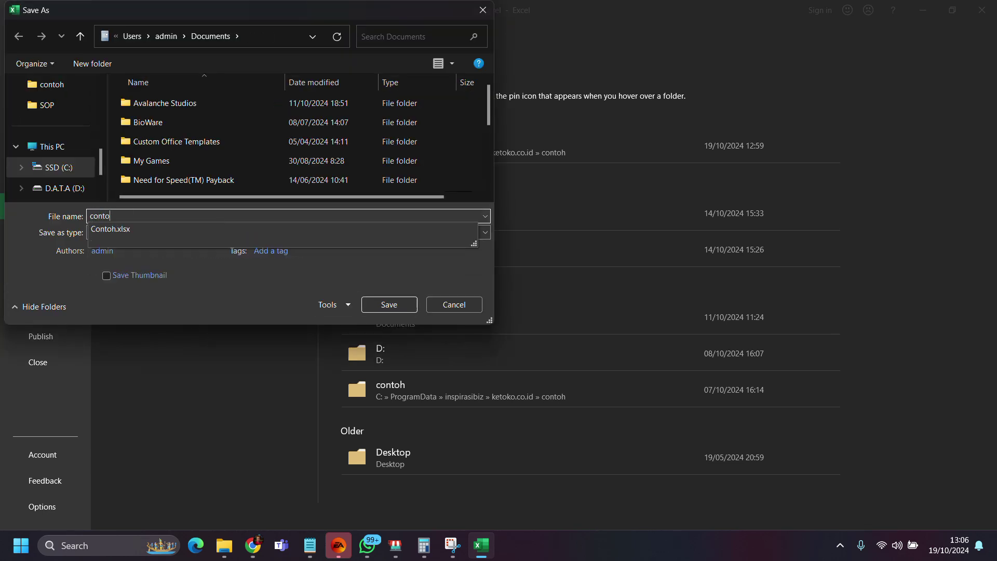
type("h masuk item")
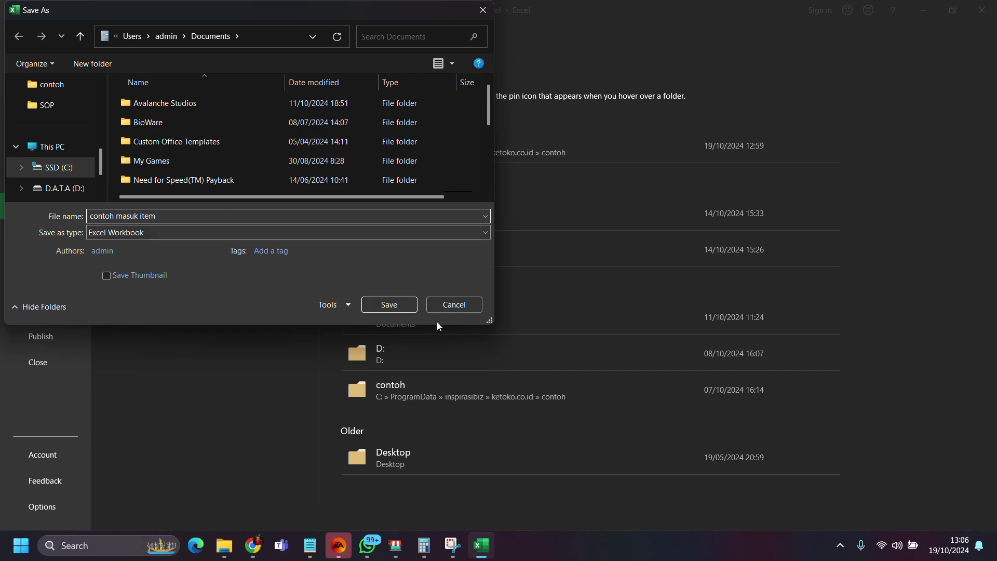
left_click(390, 305)
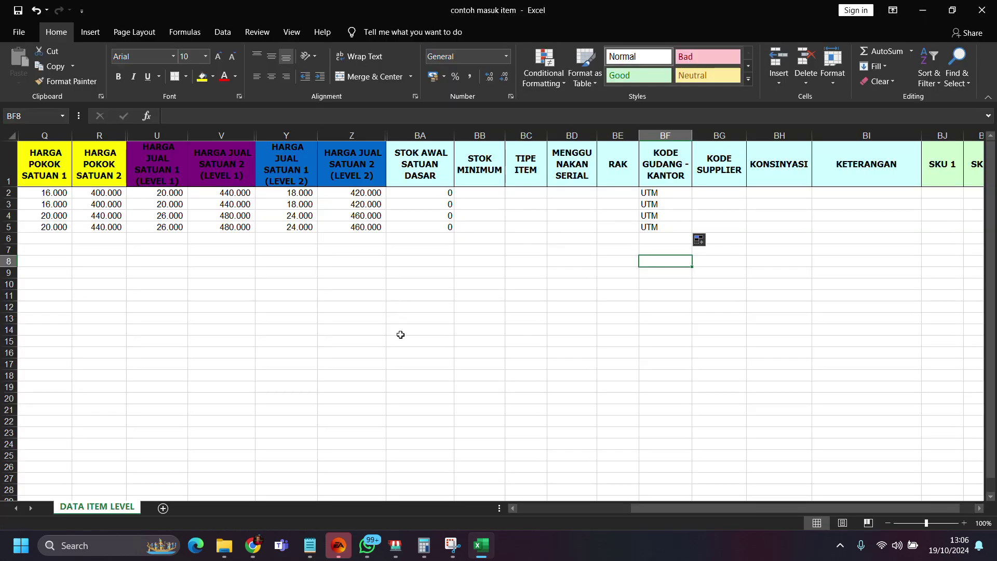
Switch to Ketoko, open the item level sample file, and examine how its TIPE ITEM, MENGGUNAKAN SERIAL and KONSINYASI columns are filled
left_click(395, 545)
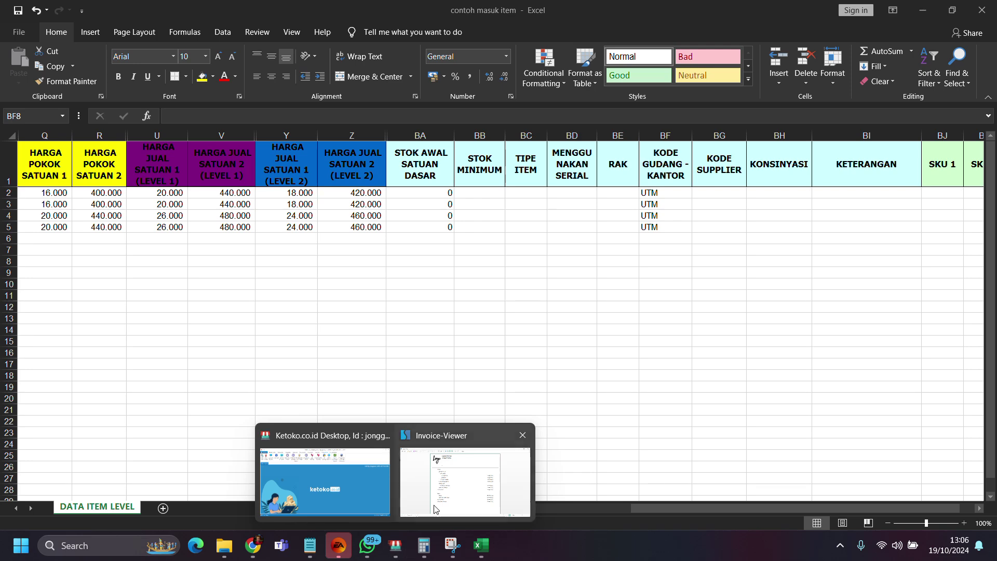
left_click(341, 500)
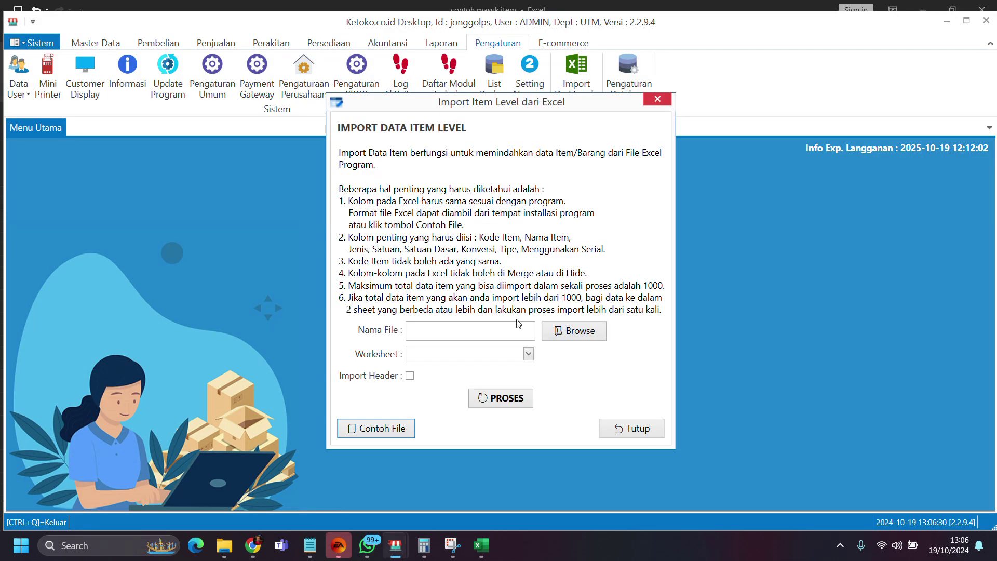
left_click(372, 428)
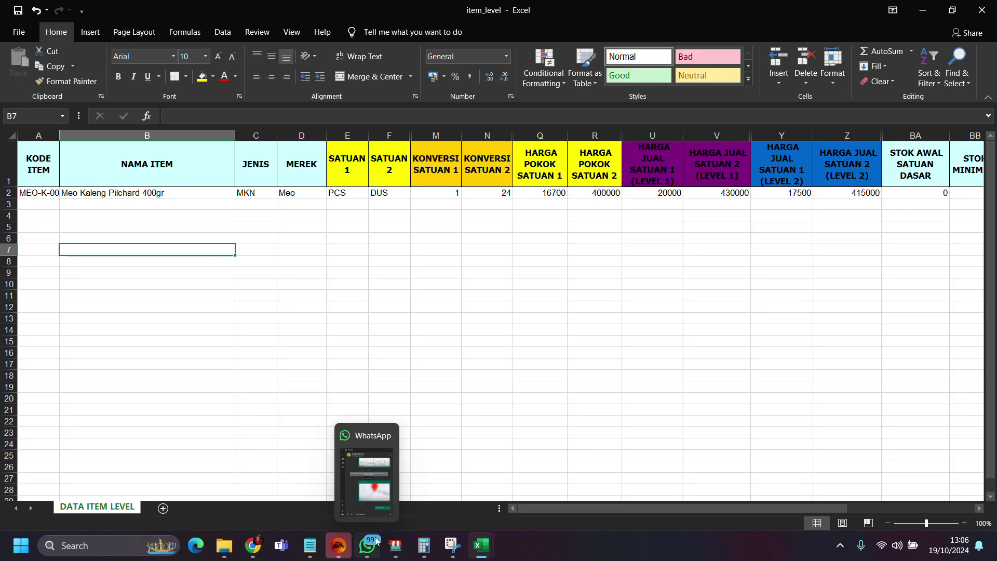
left_click_drag(622, 506, 777, 490)
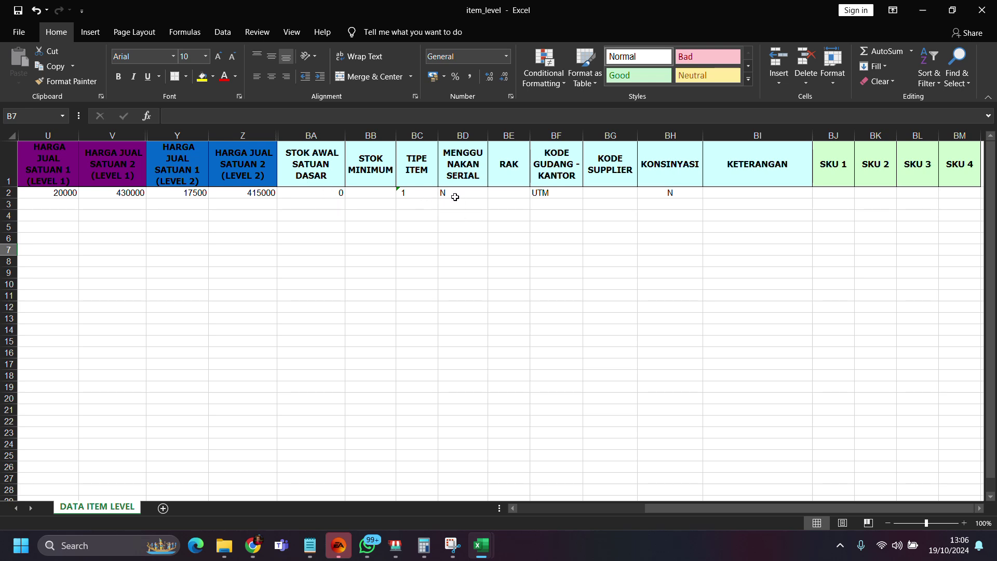
left_click(928, 11)
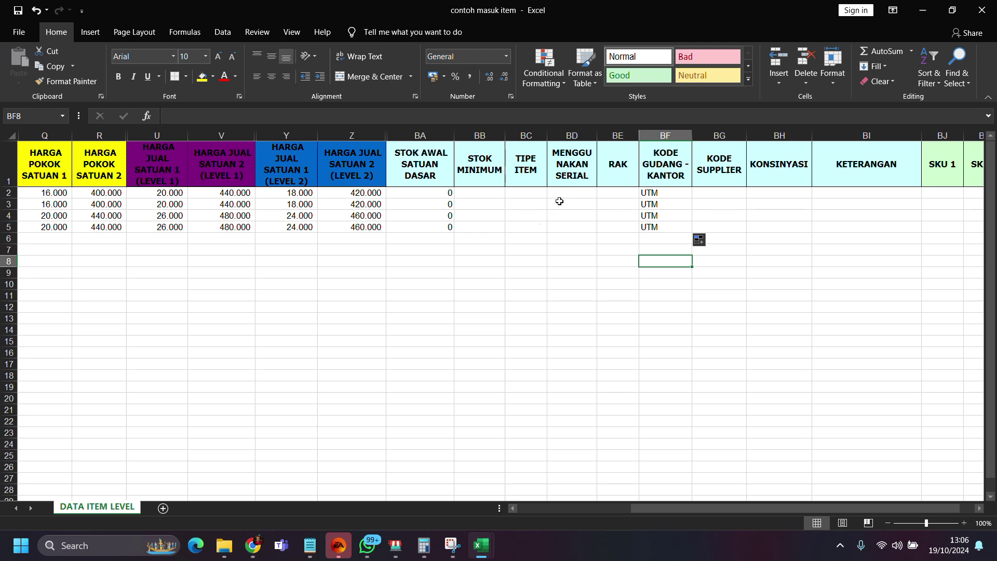
In the contoh masuk item workbook, set TIPE ITEM to 1 in BC2 and MENGGUNAKAN SERIAL to n in BD2
mouse_move(478, 548)
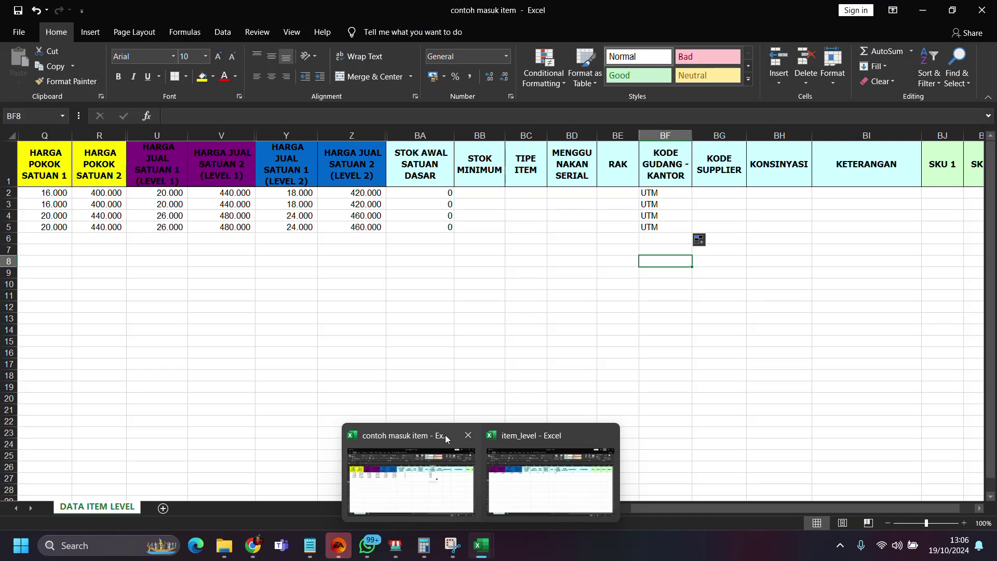
left_click(445, 439)
left_click(528, 194)
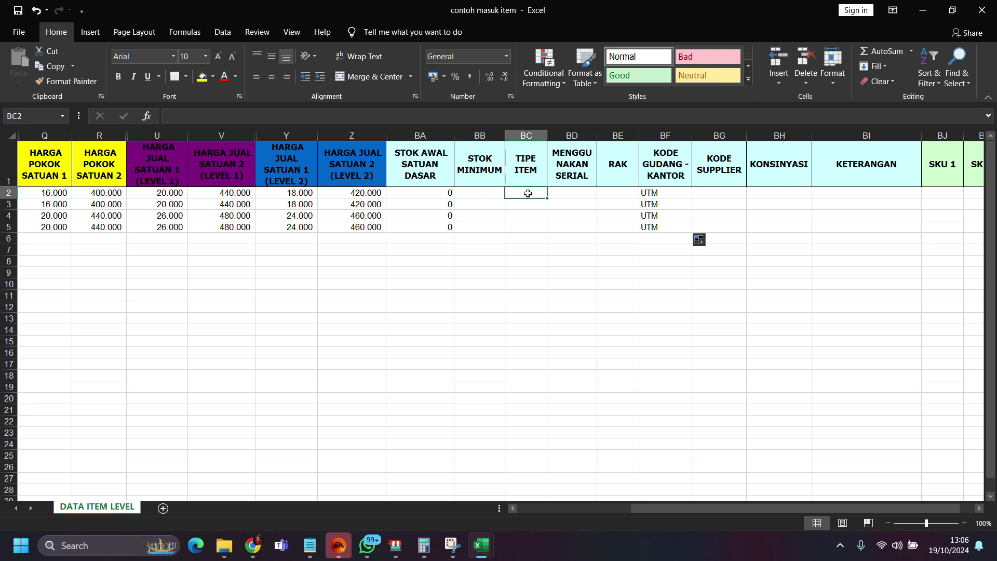
type("1")
left_click(583, 192)
type("n")
left_click(574, 214)
left_click(557, 194)
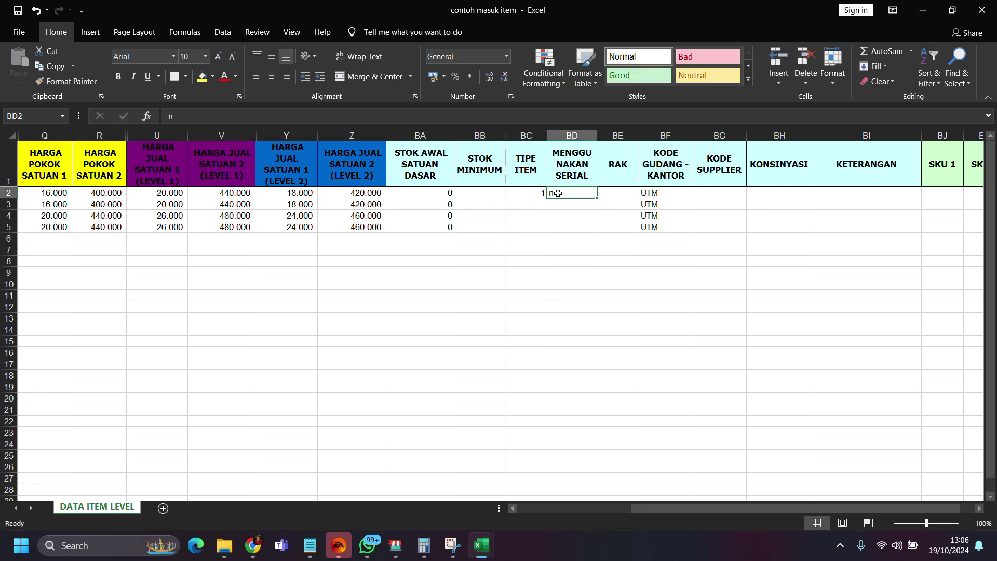
Fill TIPE ITEM with 1 and MENGGUNAKAN SERIAL with N for all four items in BC2:BD5
type("N")
left_click_drag(535, 193, 589, 231)
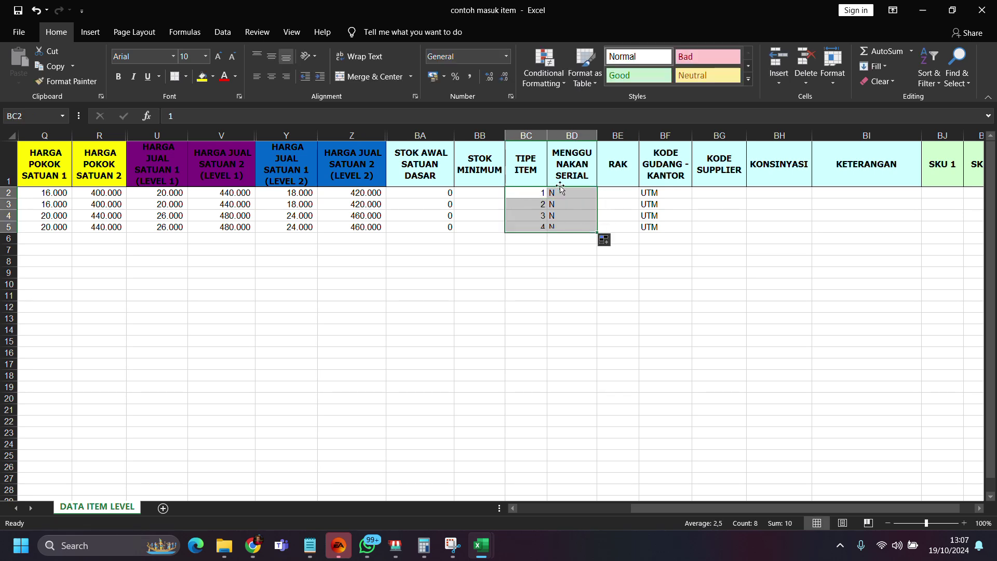
left_click(539, 205)
type("1")
key("Return")
type("1")
key("Return")
type("1")
key("Return")
key("Return")
key("Return")
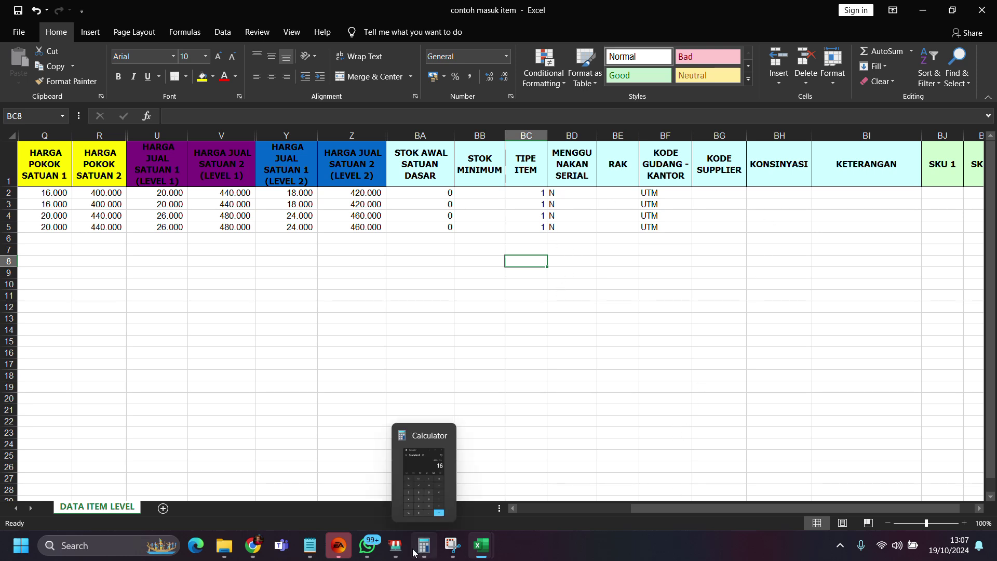
Review the filled columns of the contoh masuk item workbook from KODE ITEM through SKU 4, and close the workbook
mouse_move(475, 550)
left_click(430, 495)
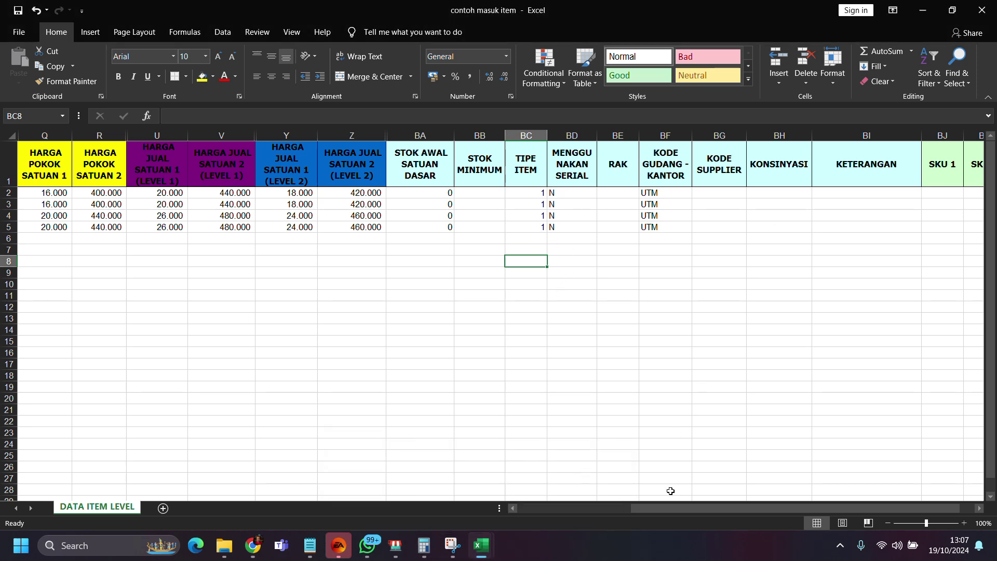
left_click_drag(740, 509, 835, 477)
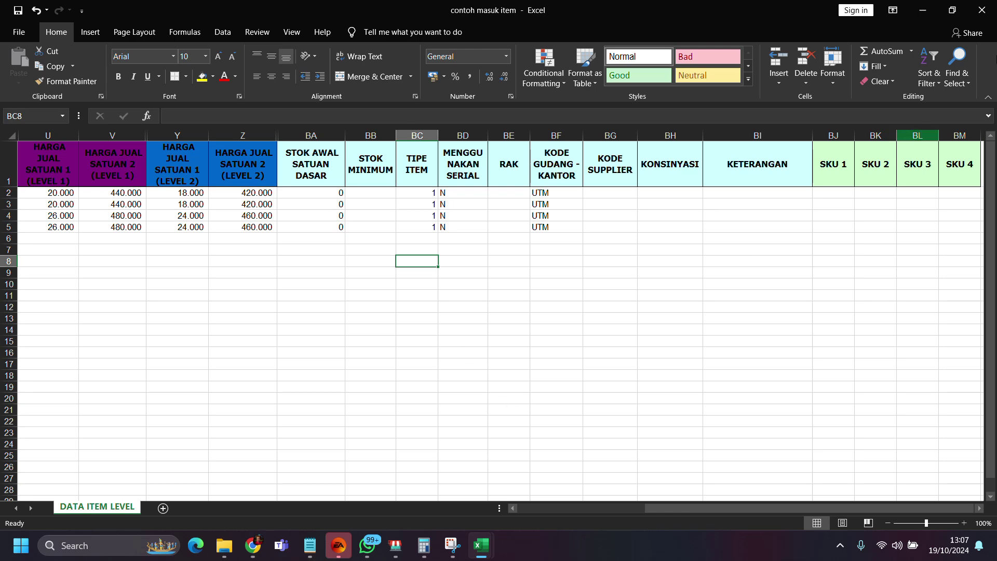
left_click(923, 10)
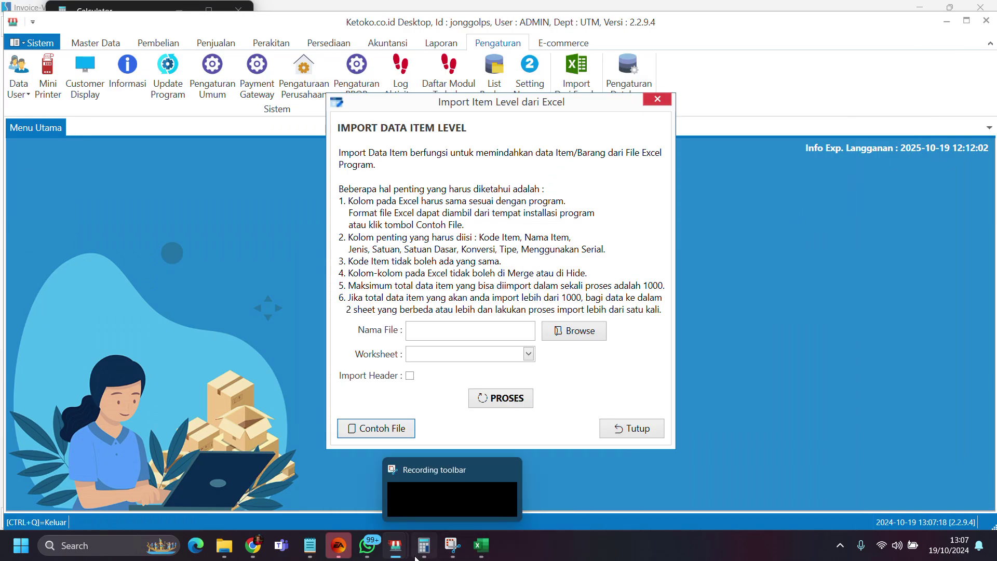
left_click(441, 487)
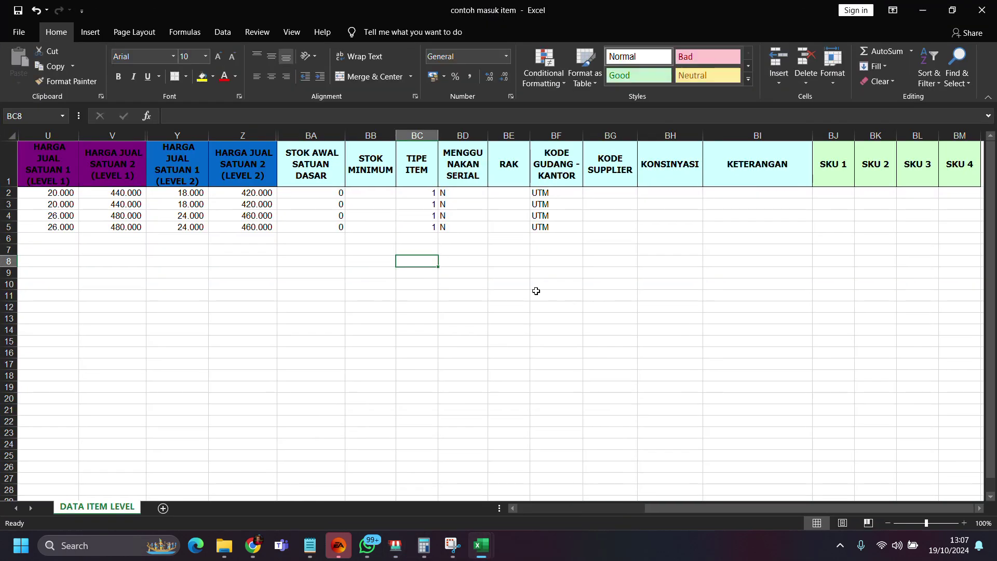
left_click_drag(795, 508, 645, 496)
left_click(429, 332)
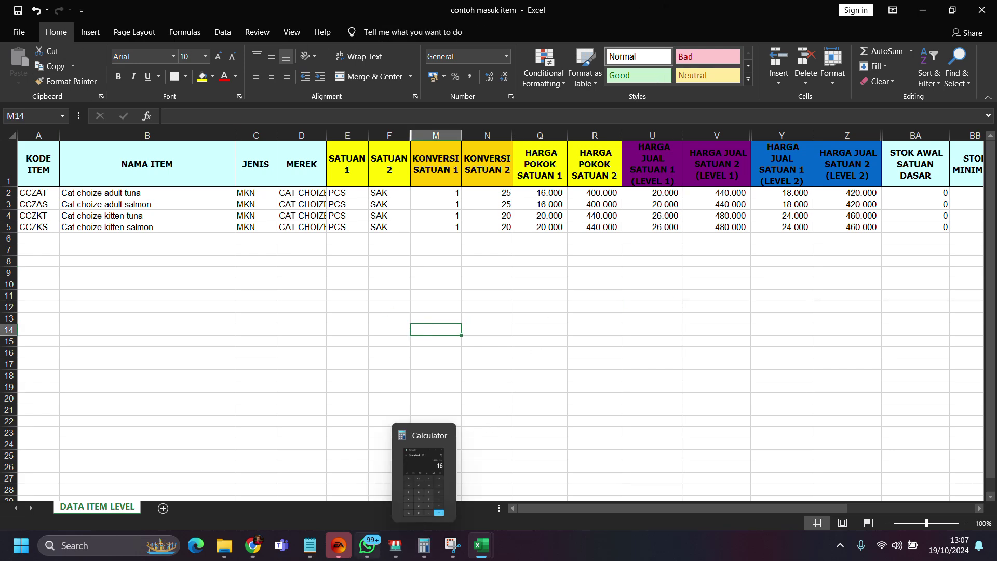
left_click(981, 9)
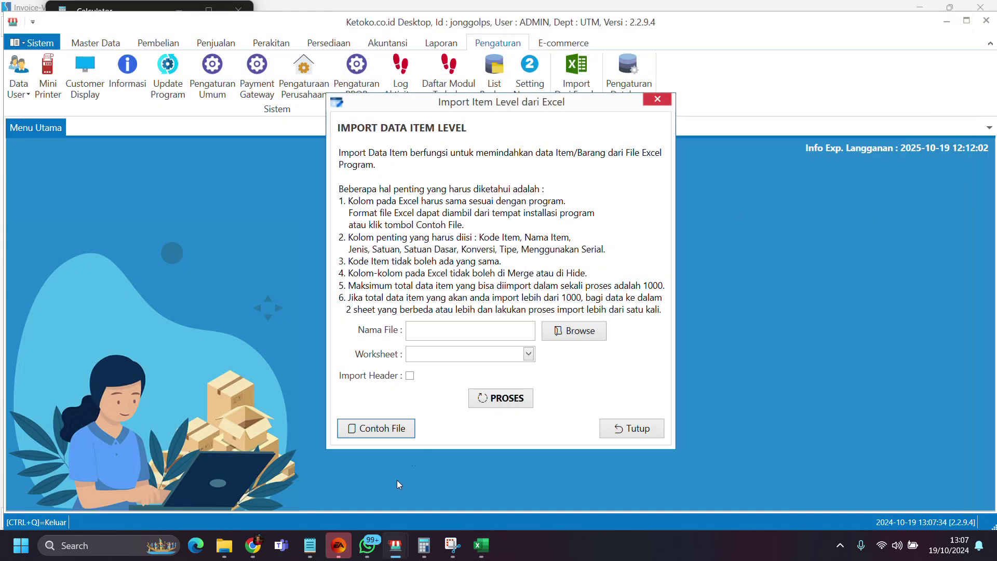
In Ketoko's item level import, choose contoh masuk item from the Documents folder and the worksheet DATA ITEM LEVEL
left_click(577, 333)
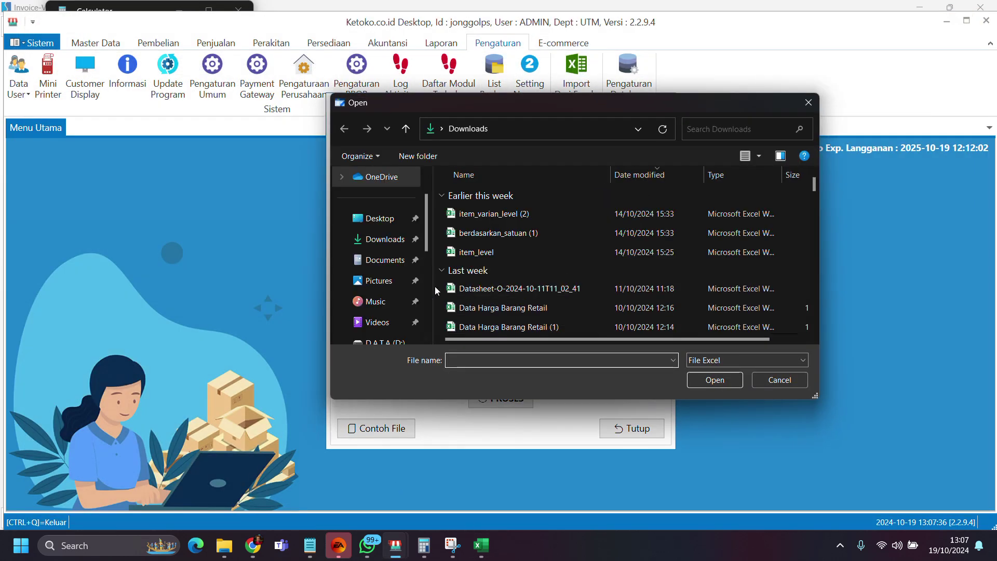
left_click(381, 261)
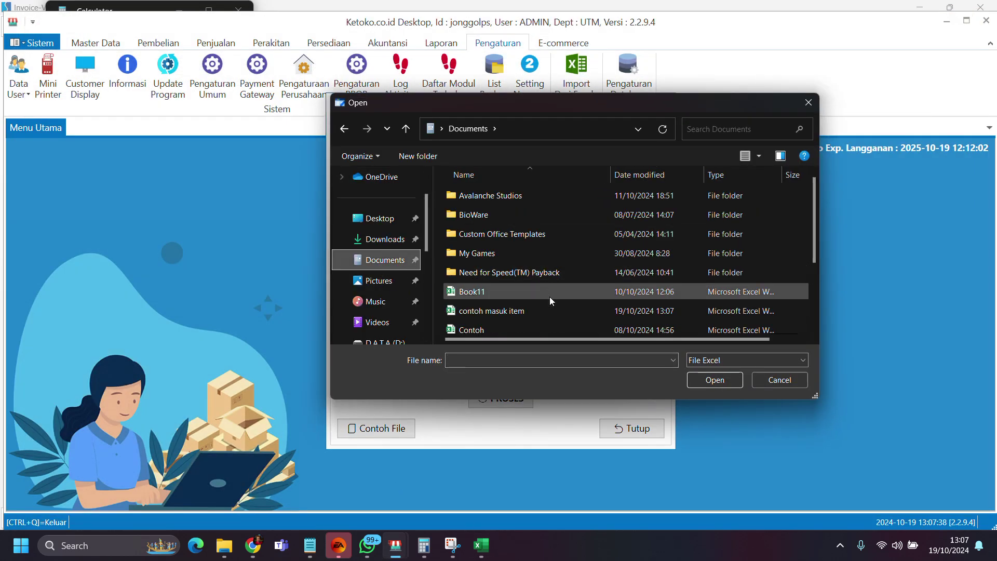
left_click(544, 311)
left_click(710, 381)
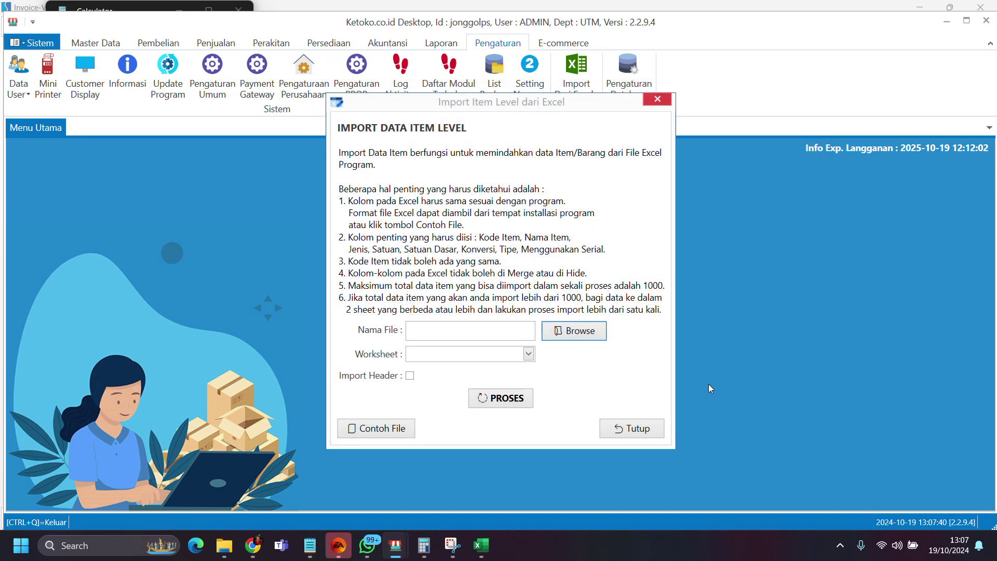
left_click(530, 357)
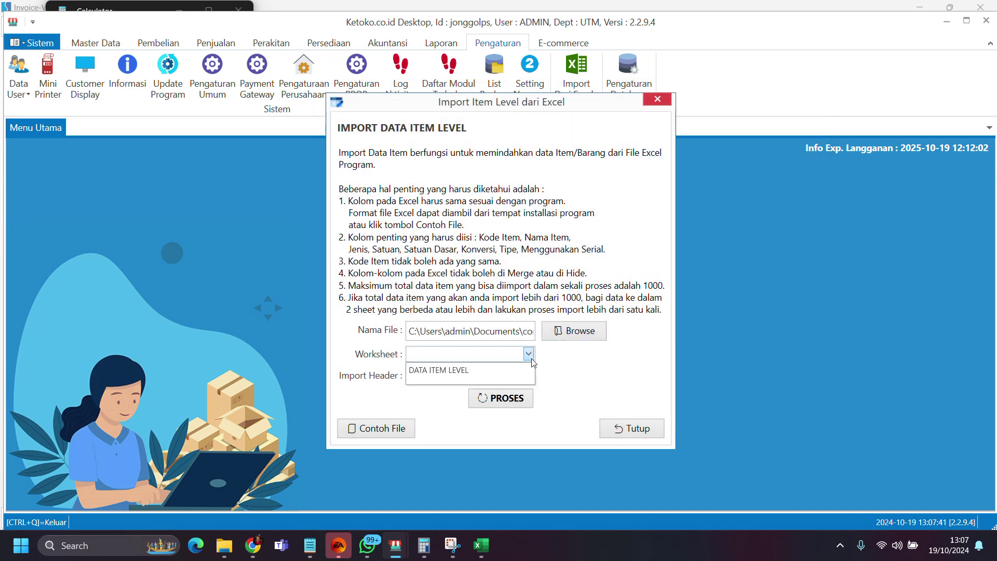
left_click(454, 371)
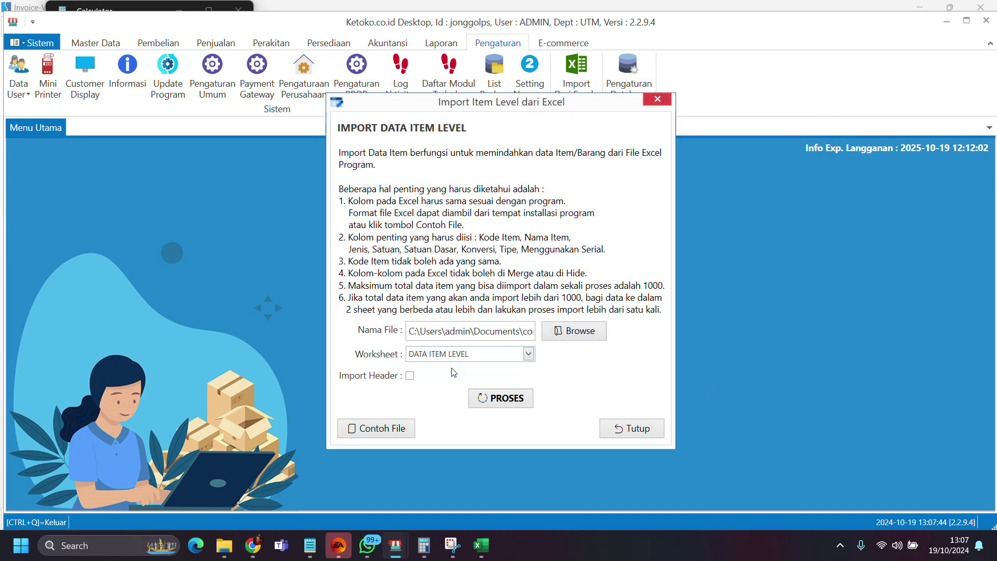
Process the item level import and close the import dialog
left_click(508, 404)
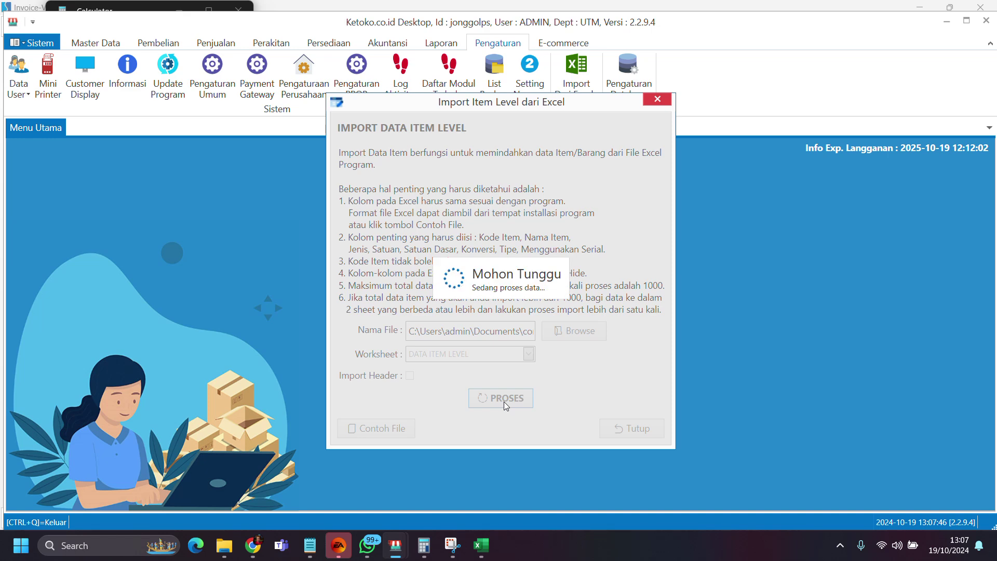
left_click(584, 297)
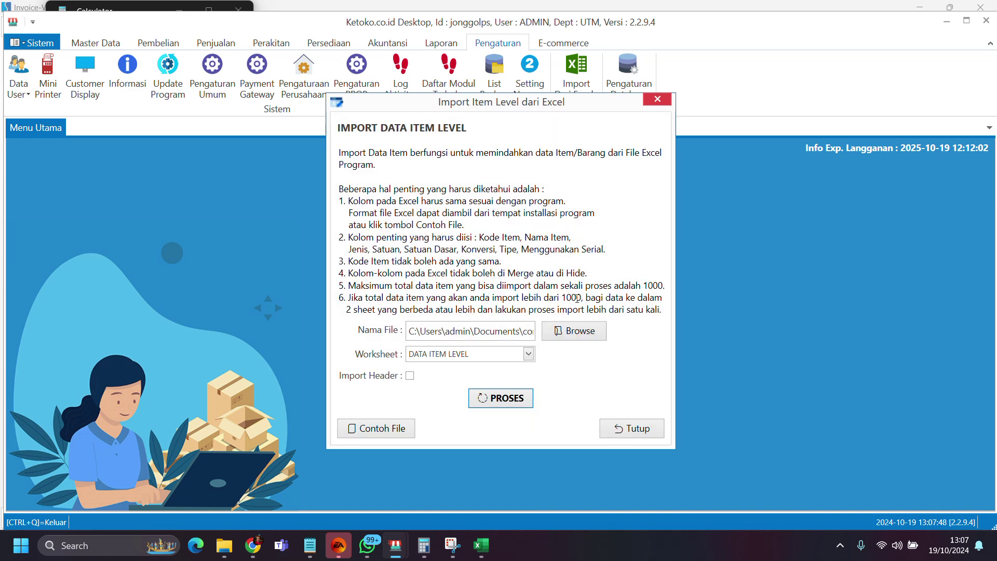
left_click(657, 99)
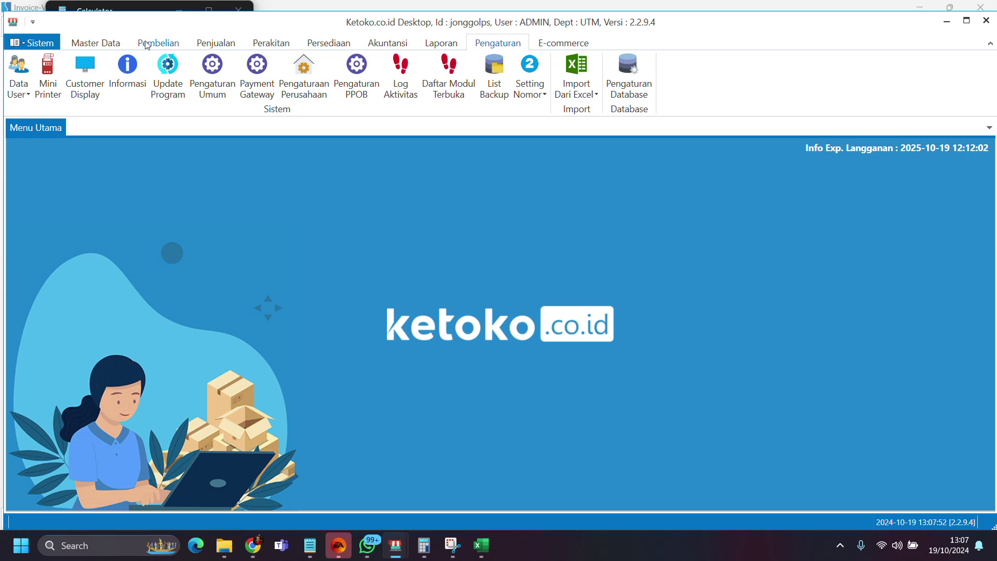
Open the item list and examine the Cat choize entries, including their units, prices, item type and department
left_click(115, 47)
left_click(57, 78)
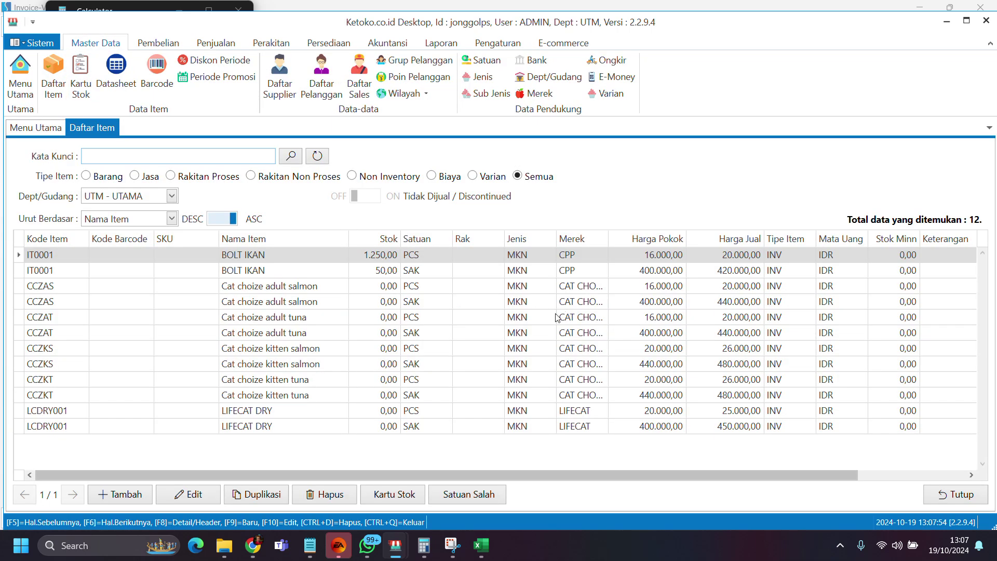
left_click(256, 292)
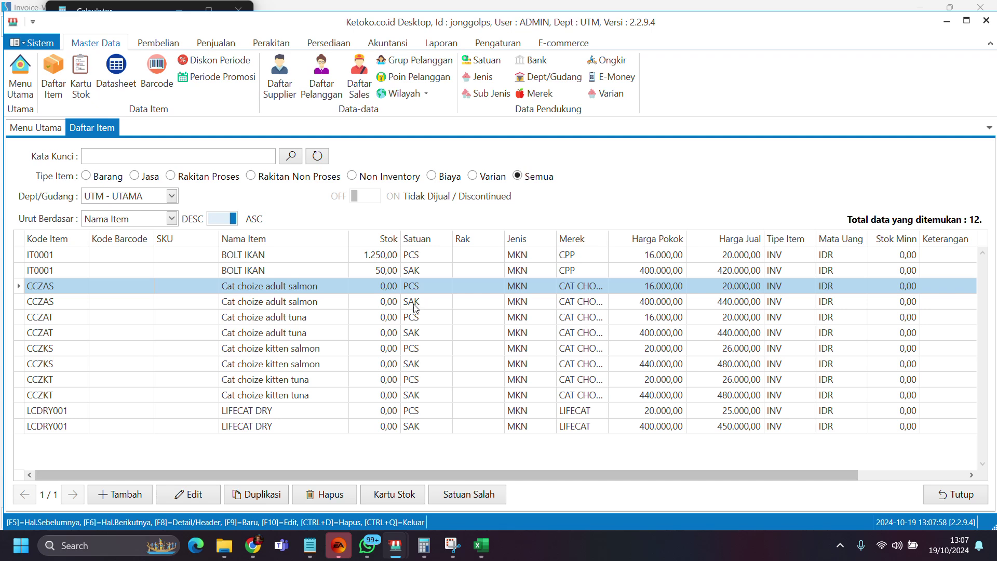
scroll(418, 343, "down", 5)
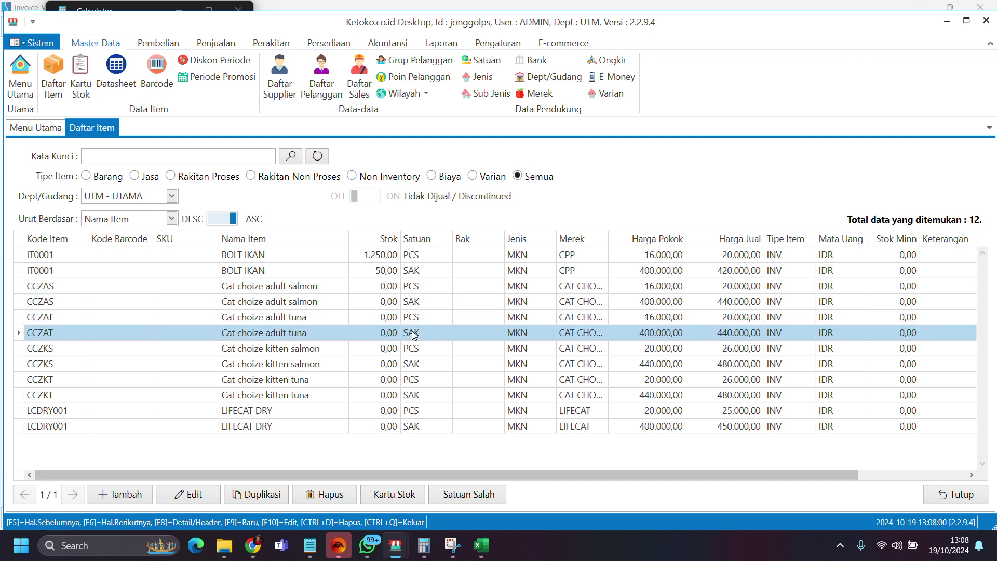
scroll(415, 390, "down", 2)
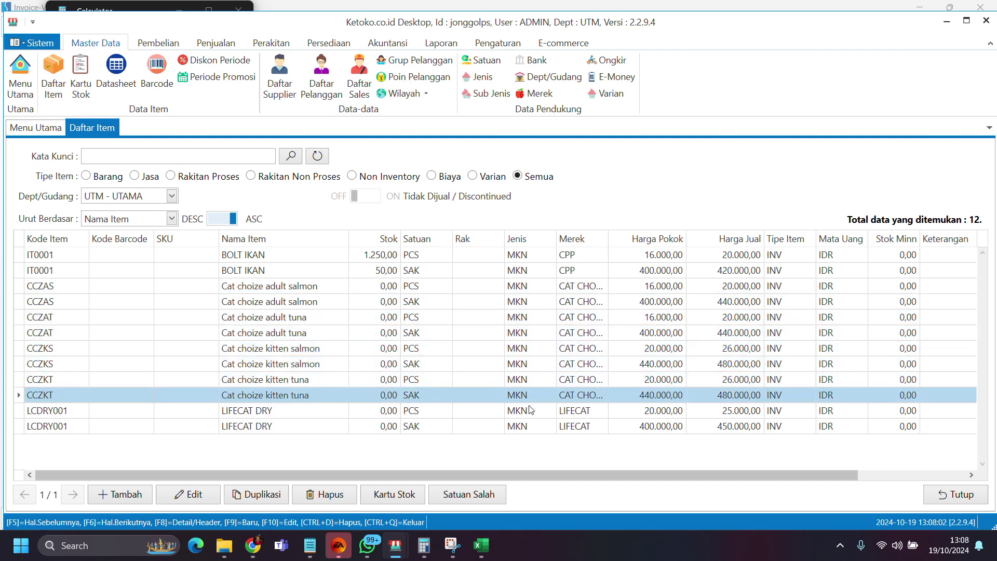
left_click_drag(624, 478, 793, 467)
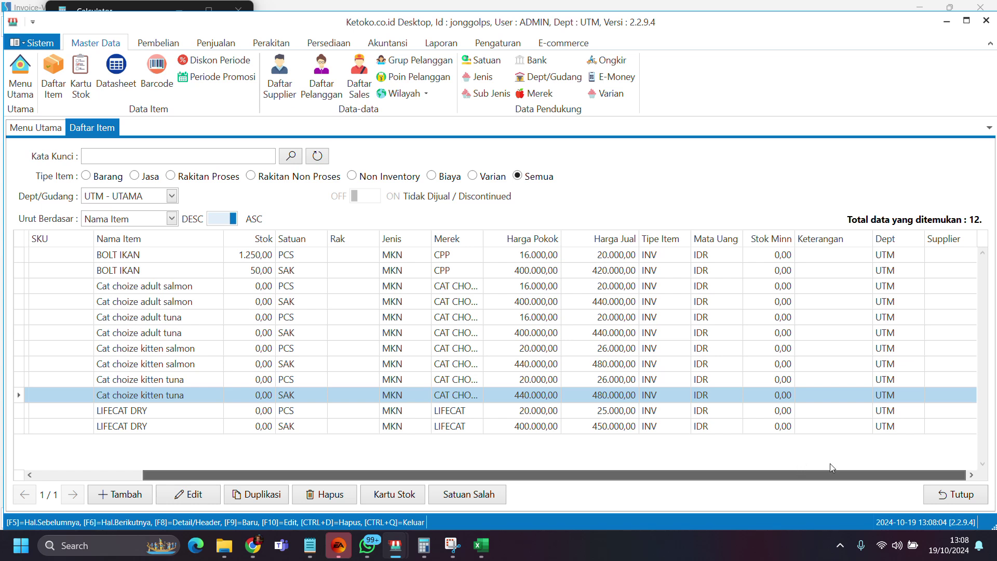
Start a new cashier sale, search items for "choi", and add one PCS each of Cat choize adult salmon and Cat choize adult tuna
left_click(211, 49)
left_click(115, 78)
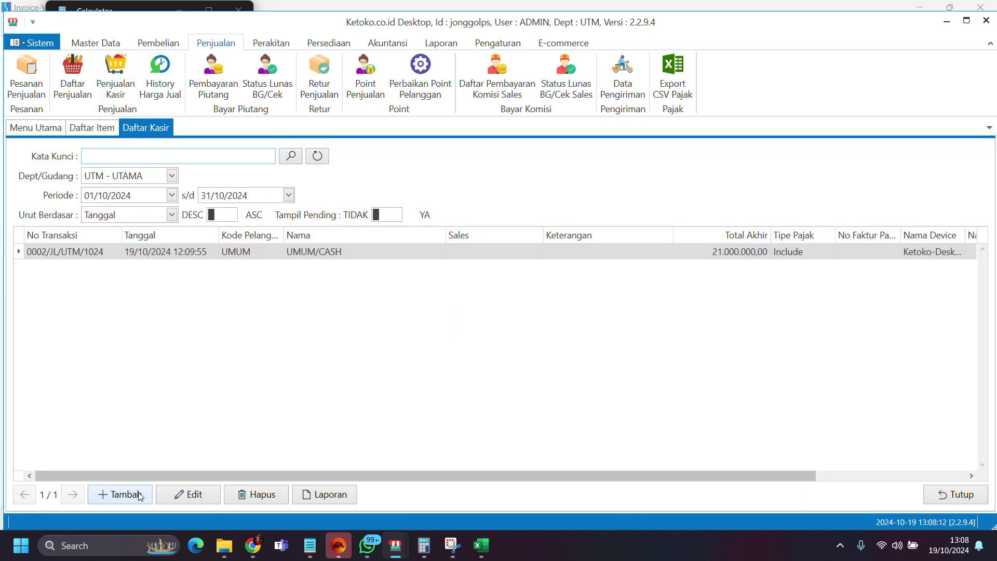
left_click(139, 496)
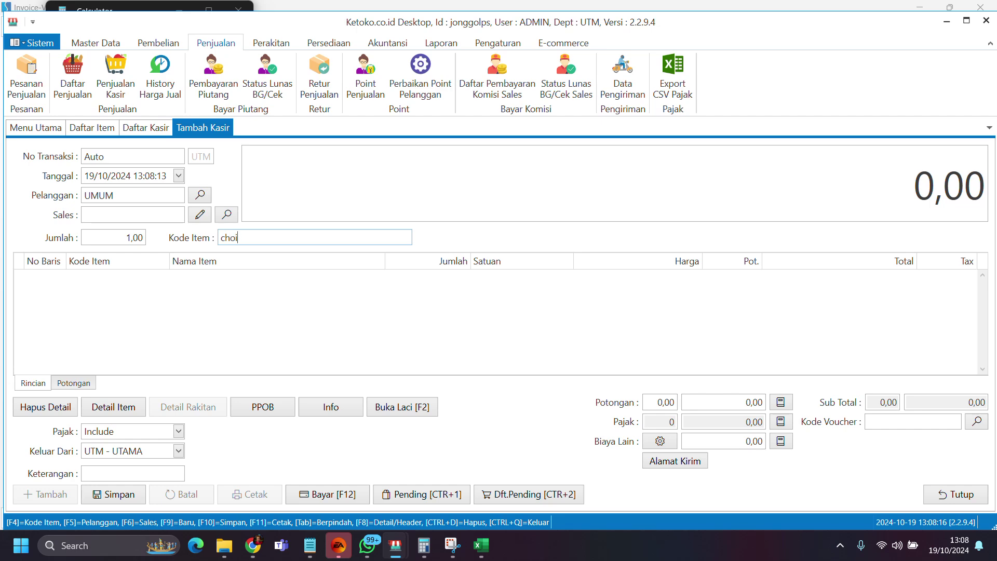
key("Return")
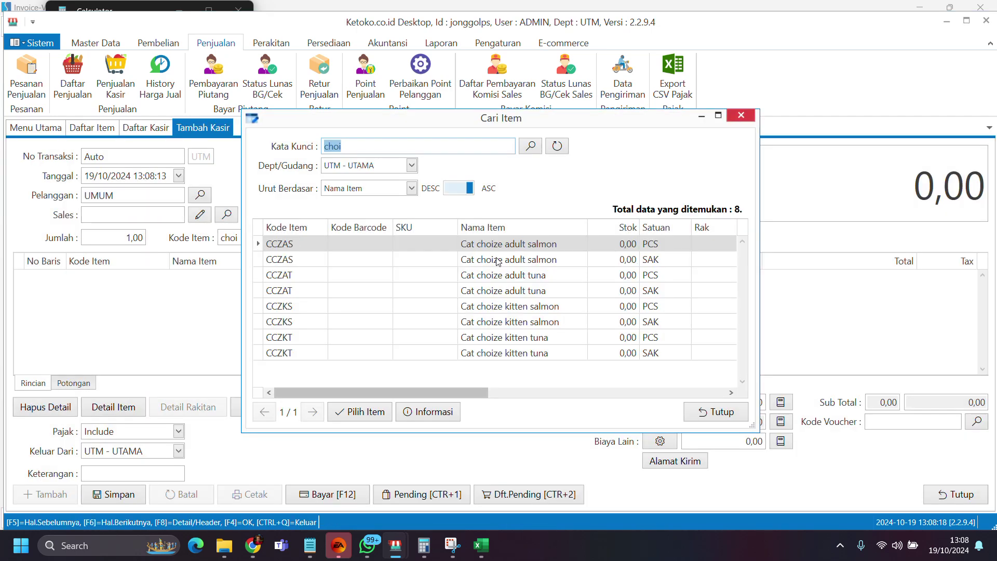
key("Return")
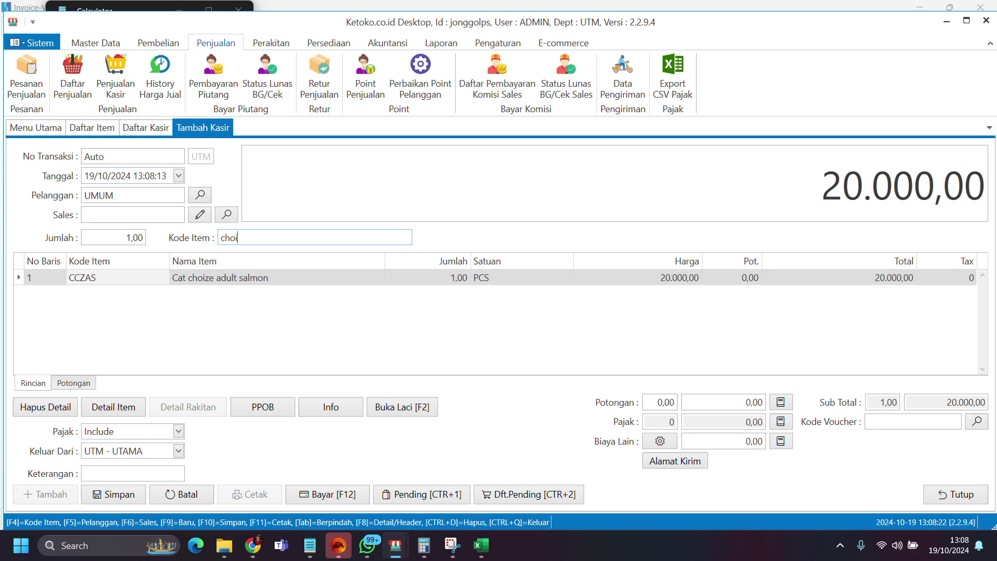
key("Return")
double_click(533, 278)
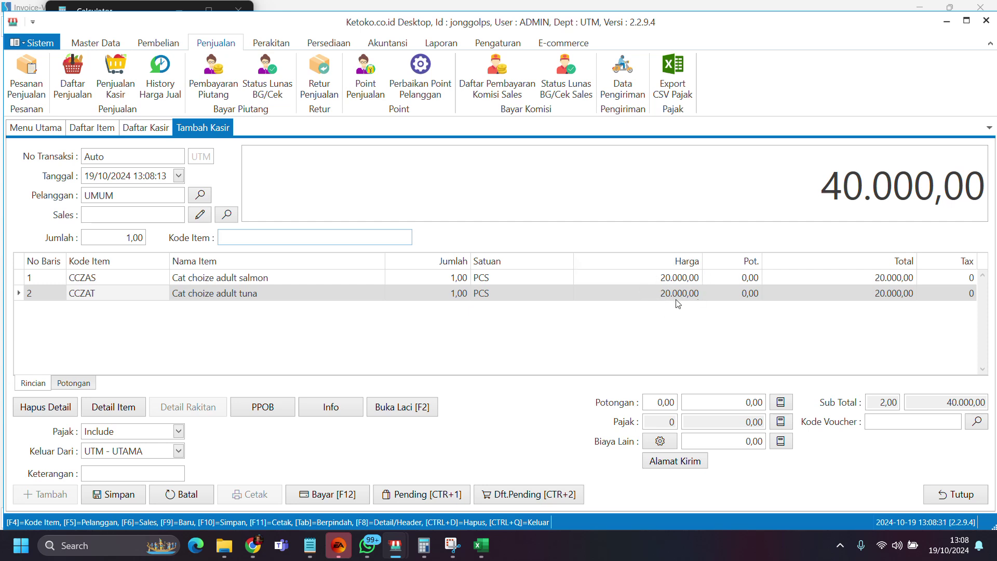
Change the sale's customer from UMUM to the customer in the Bronze group
left_click(199, 196)
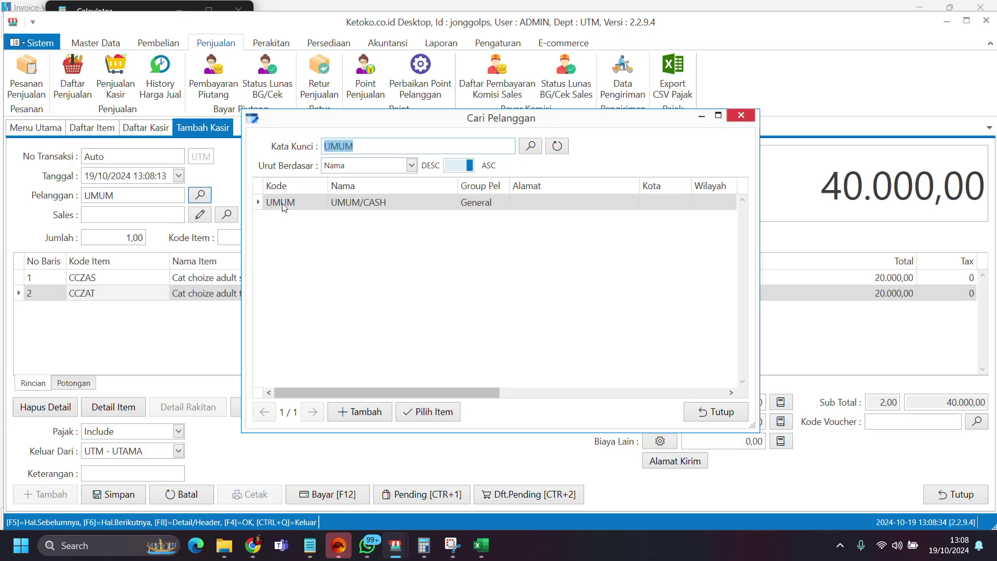
key("BackSpace")
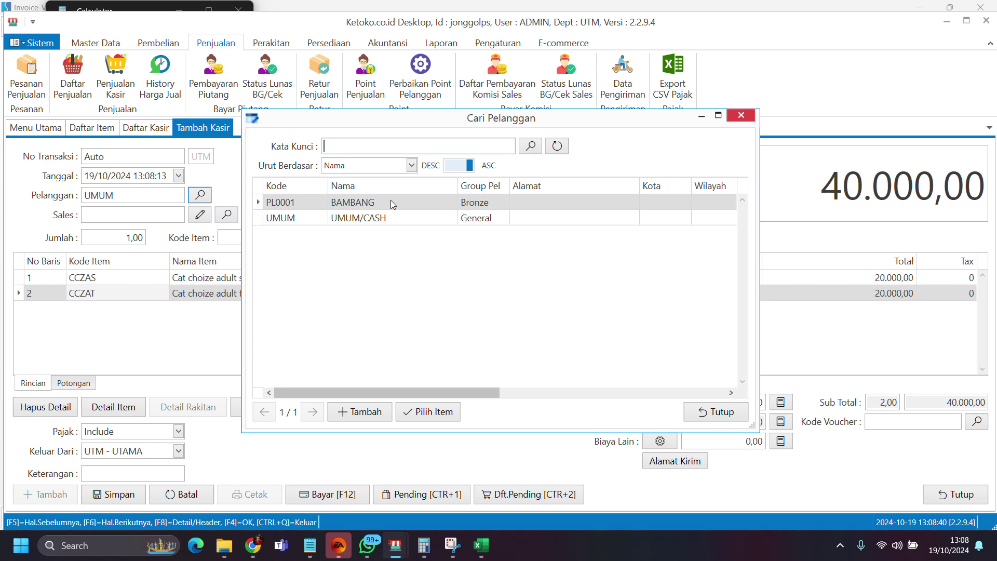
double_click(363, 205)
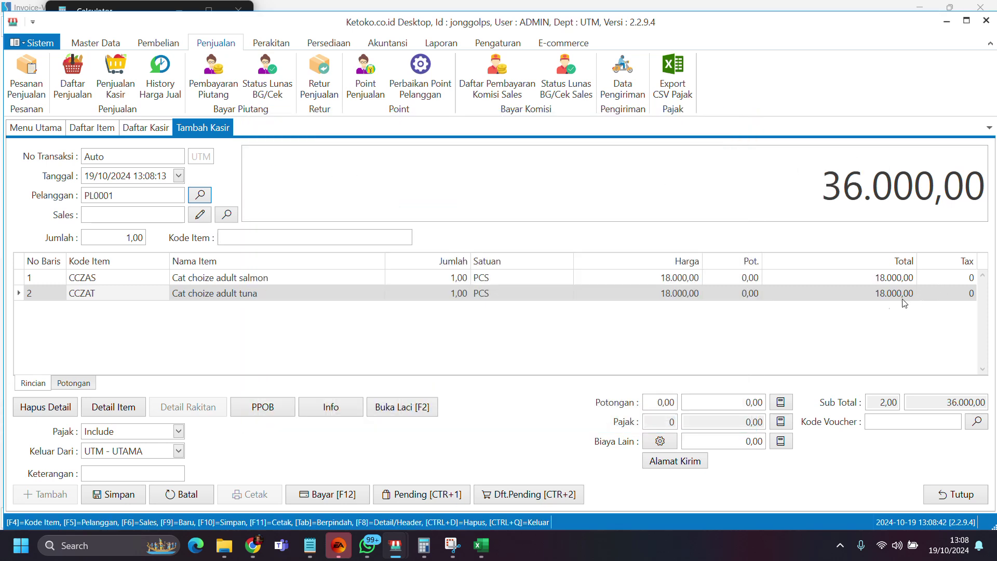